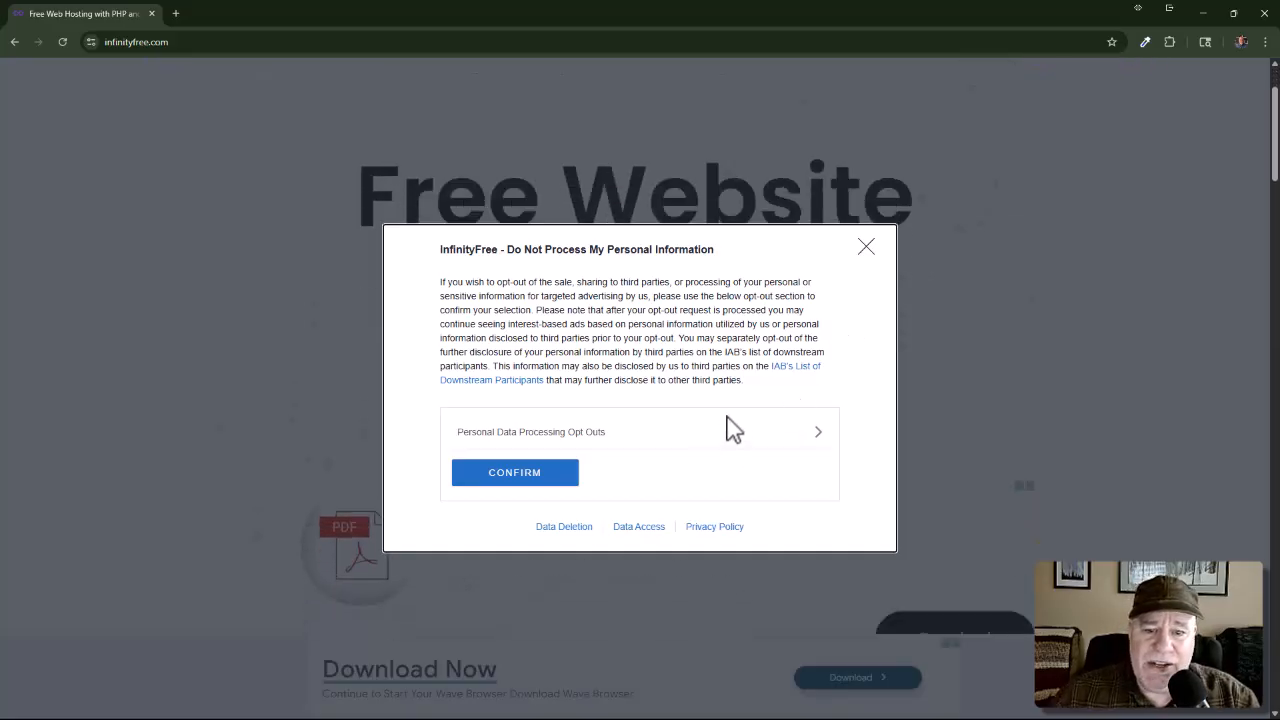
Step: Confirm the privacy notice and go to InfinityFree's Register page
{"action": "left_click", "coordinate": [574, 471]}
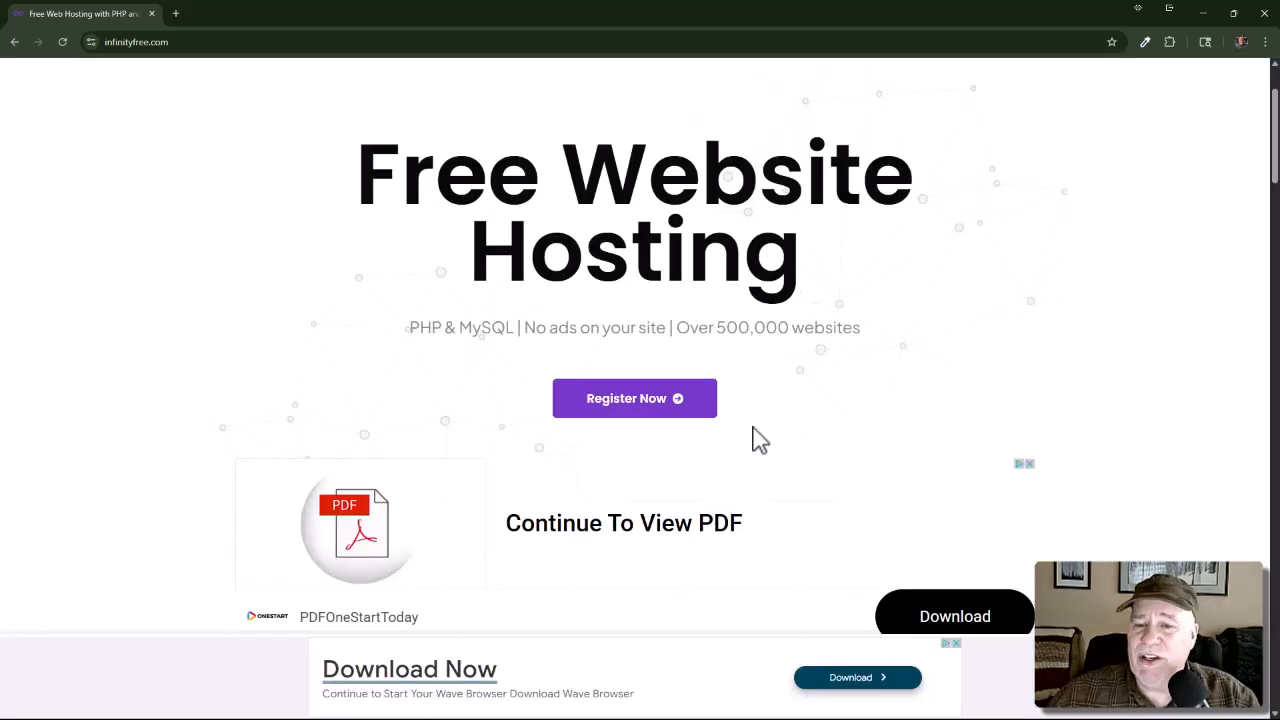
{"action": "scroll", "coordinate": [905, 314], "scroll_direction": "up", "scroll_amount": 2}
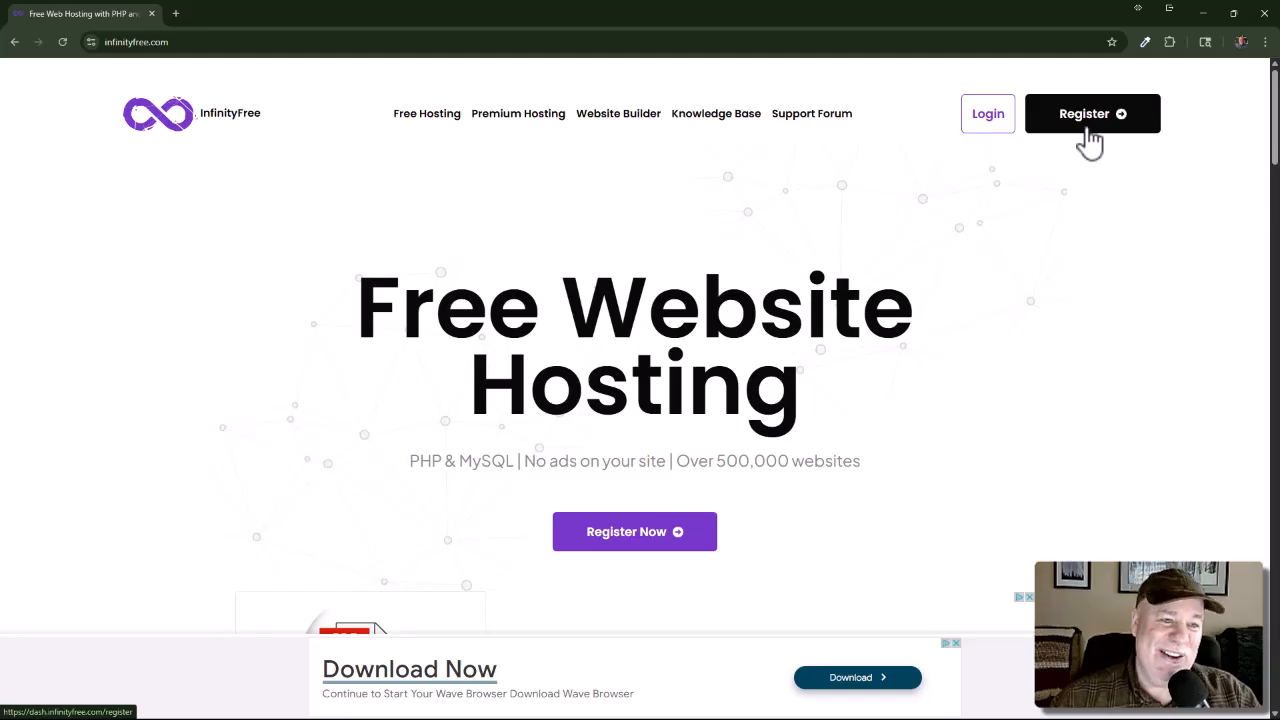
{"action": "left_click", "coordinate": [1086, 132]}
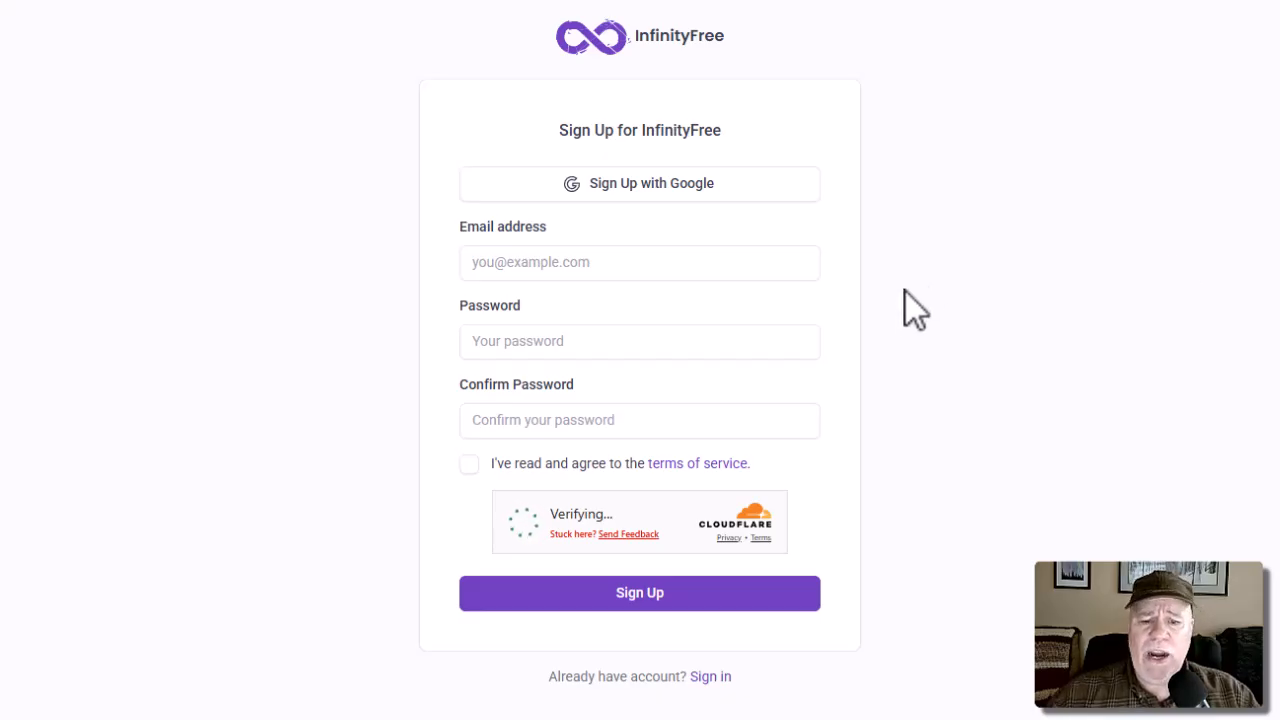
Step: Enter the e-mail address and matching passwords, accept the terms, and submit the sign-up
{"action": "left_click", "coordinate": [765, 266]}
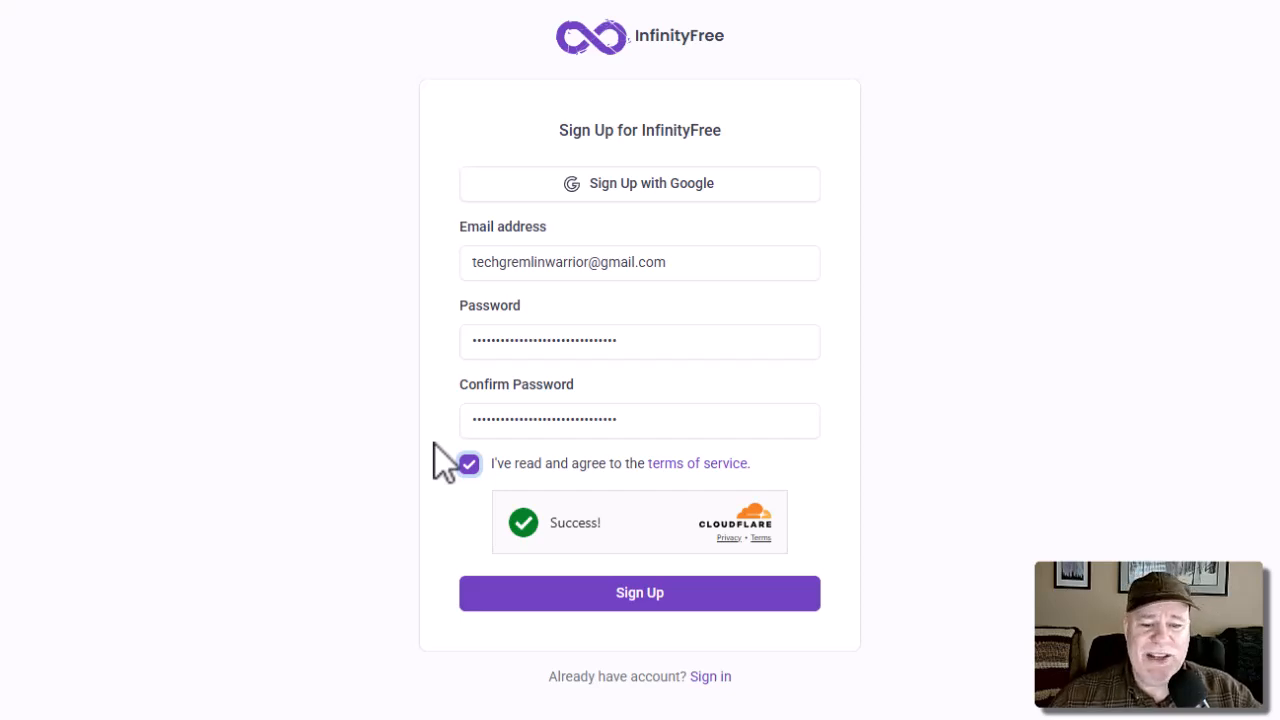
{"action": "left_click", "coordinate": [645, 600]}
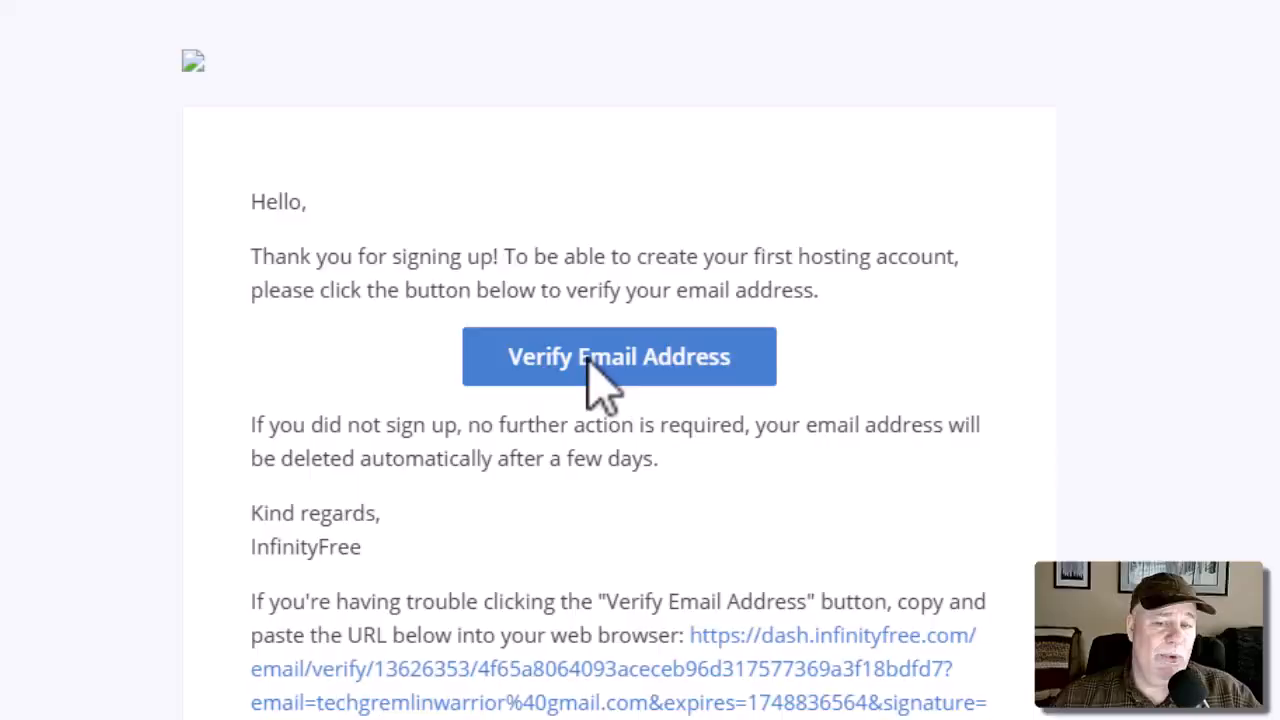
Step: Follow the Verify Email Address link in the InfinityFree e-mail
{"action": "left_click", "coordinate": [587, 359]}
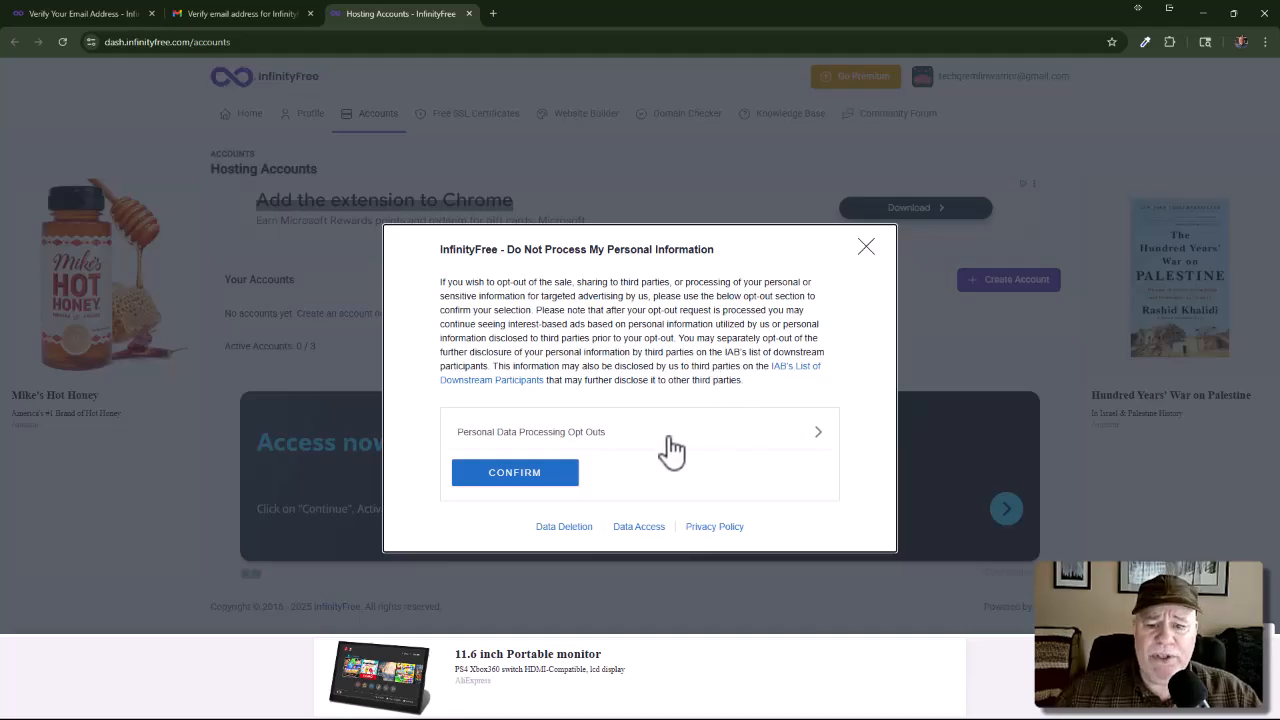
Step: Switch on the sharing, sale, targeted-advertising and unrelated-collection opt-outs, then confirm
{"action": "left_click", "coordinate": [726, 440]}
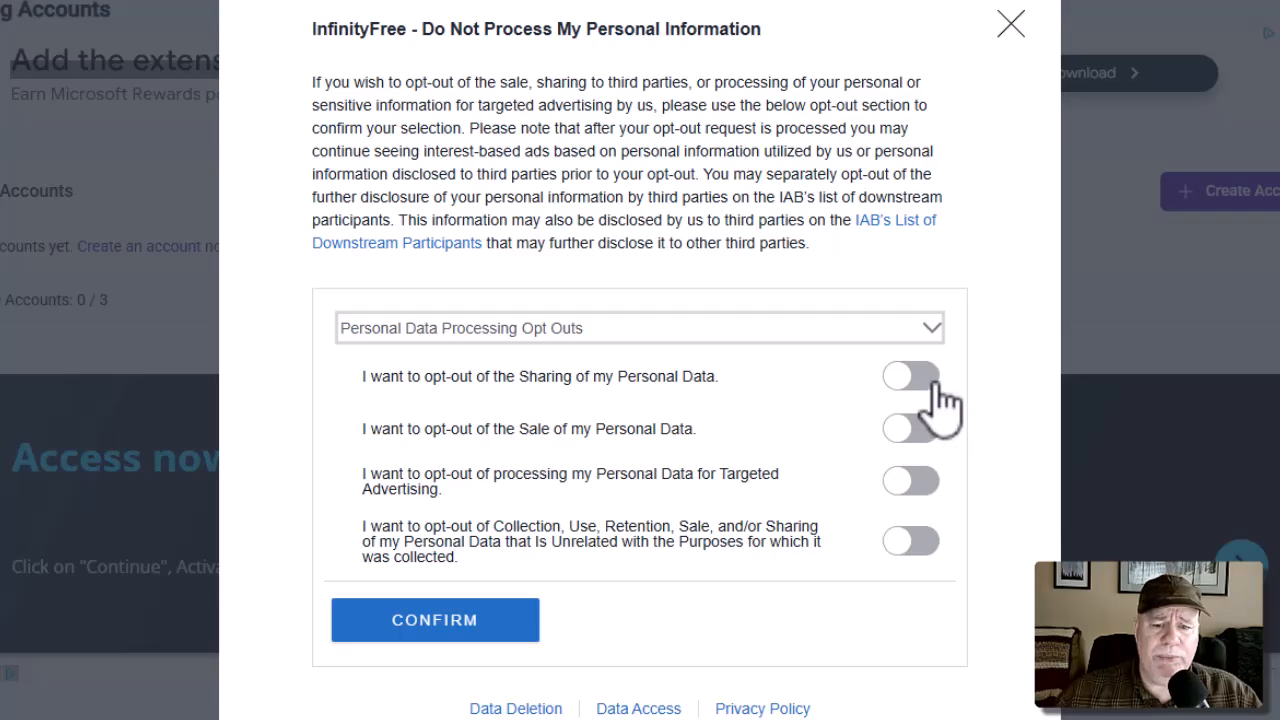
{"action": "left_click", "coordinate": [918, 384]}
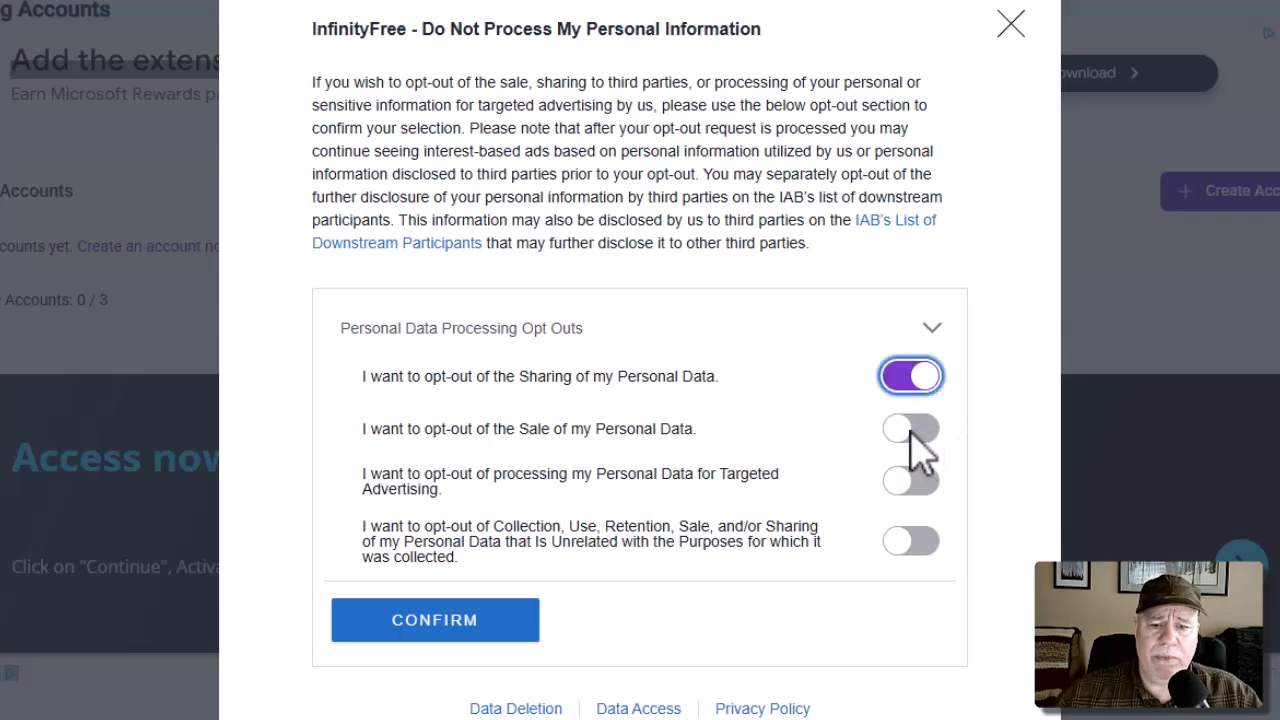
{"action": "left_click", "coordinate": [916, 430]}
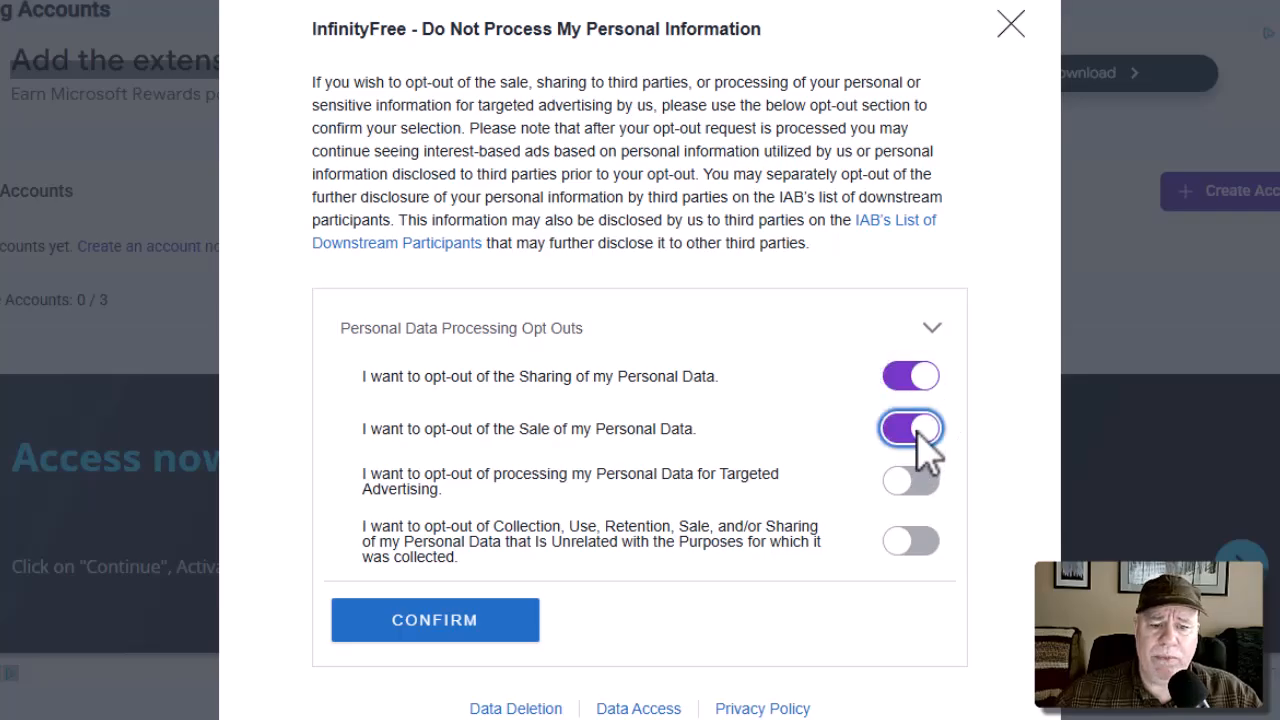
{"action": "left_click", "coordinate": [926, 494]}
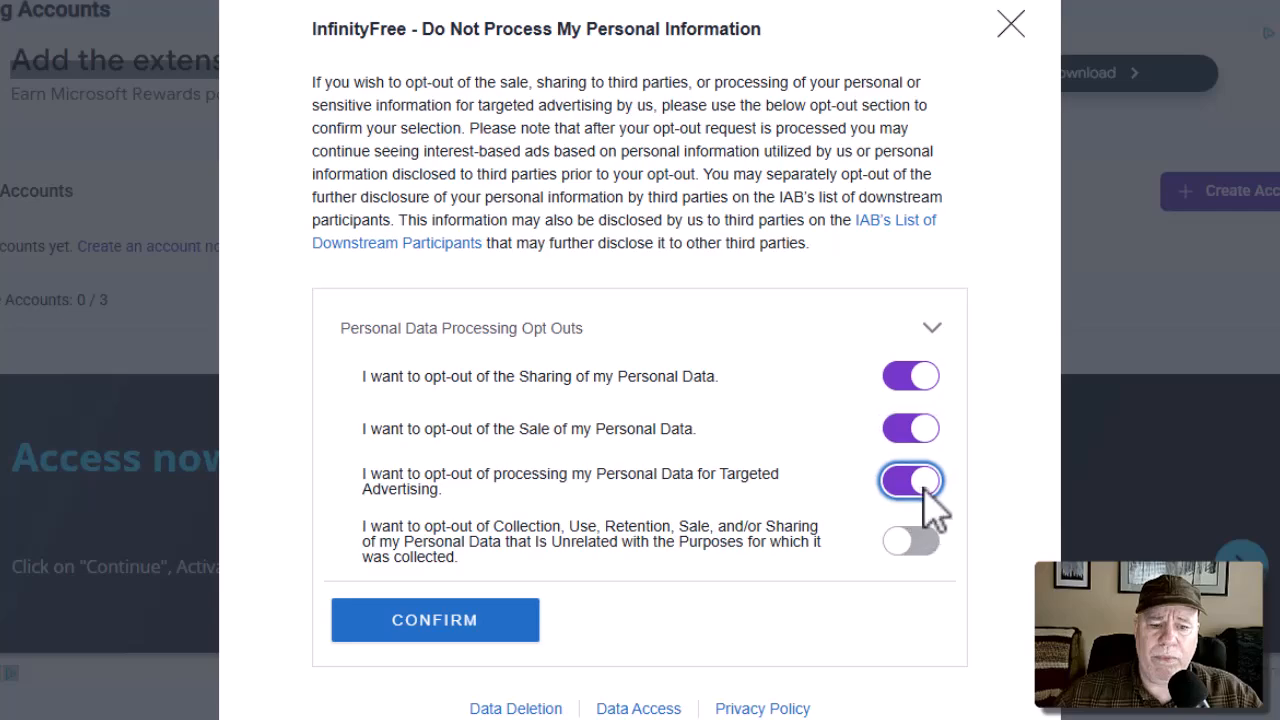
{"action": "left_click", "coordinate": [922, 545]}
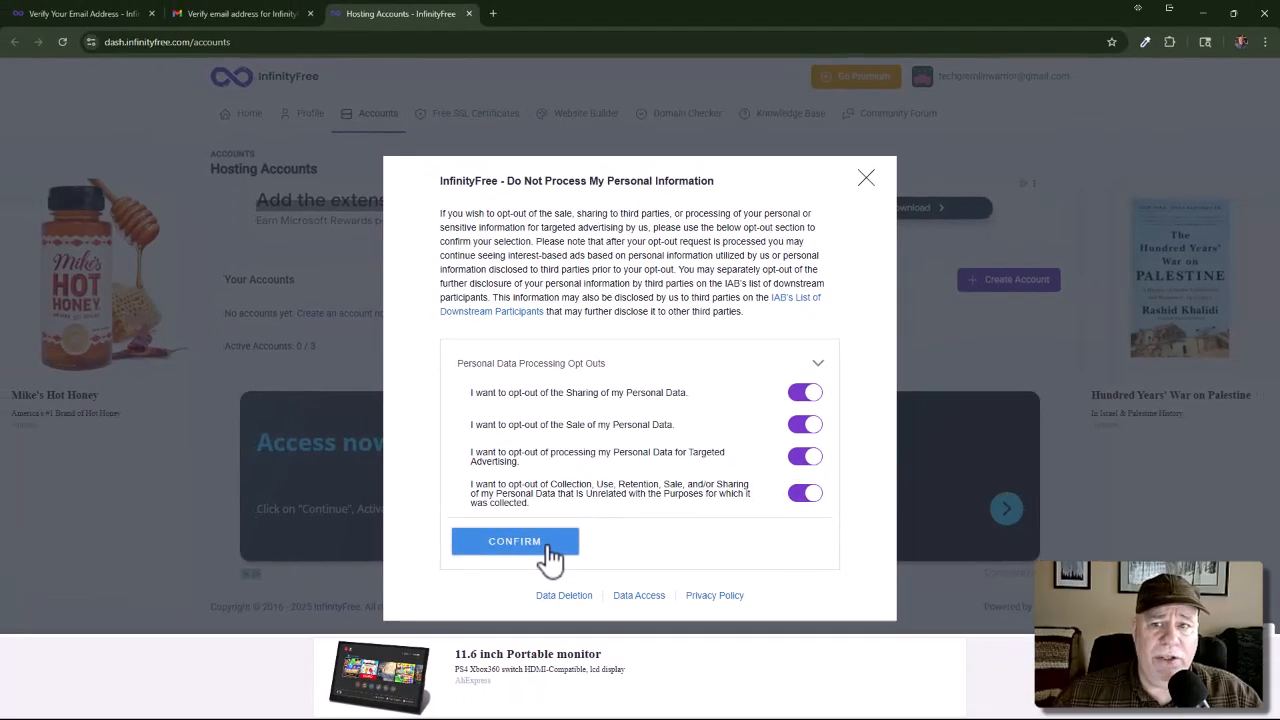
{"action": "left_click", "coordinate": [490, 632]}
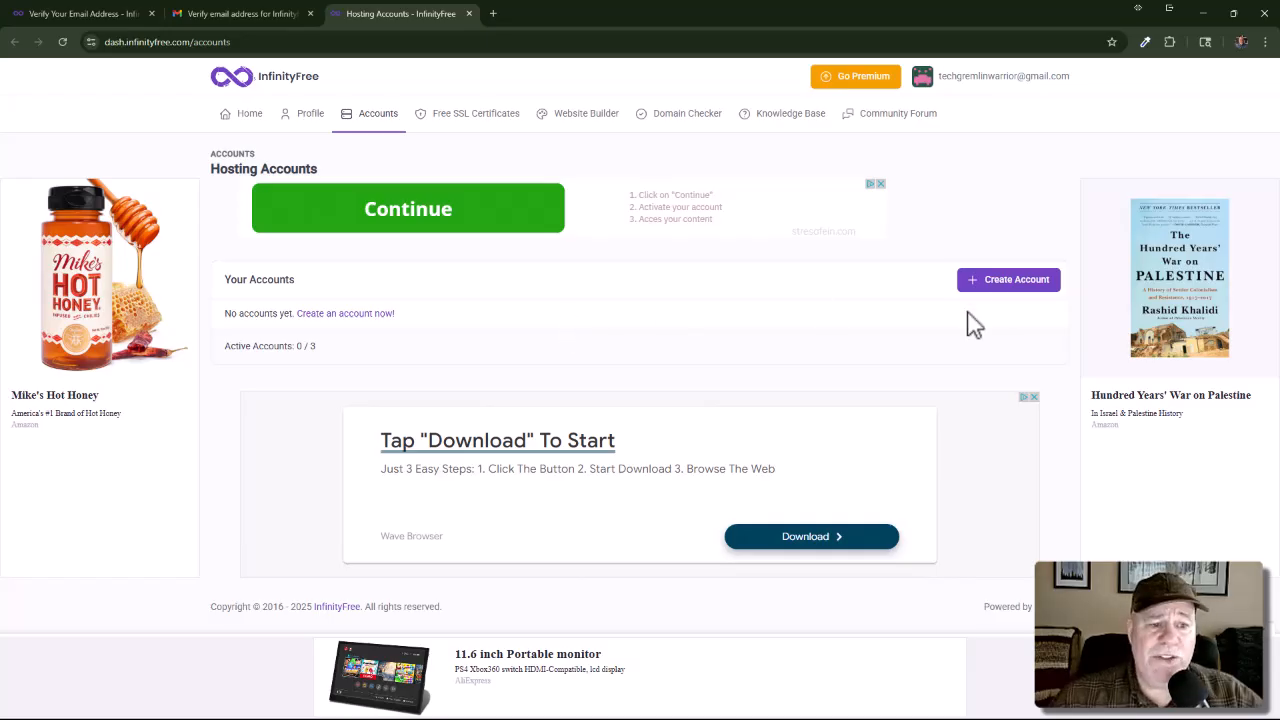
Step: Start a new hosting account and pick the InfinityFree $0 free plan
{"action": "left_click", "coordinate": [1037, 300]}
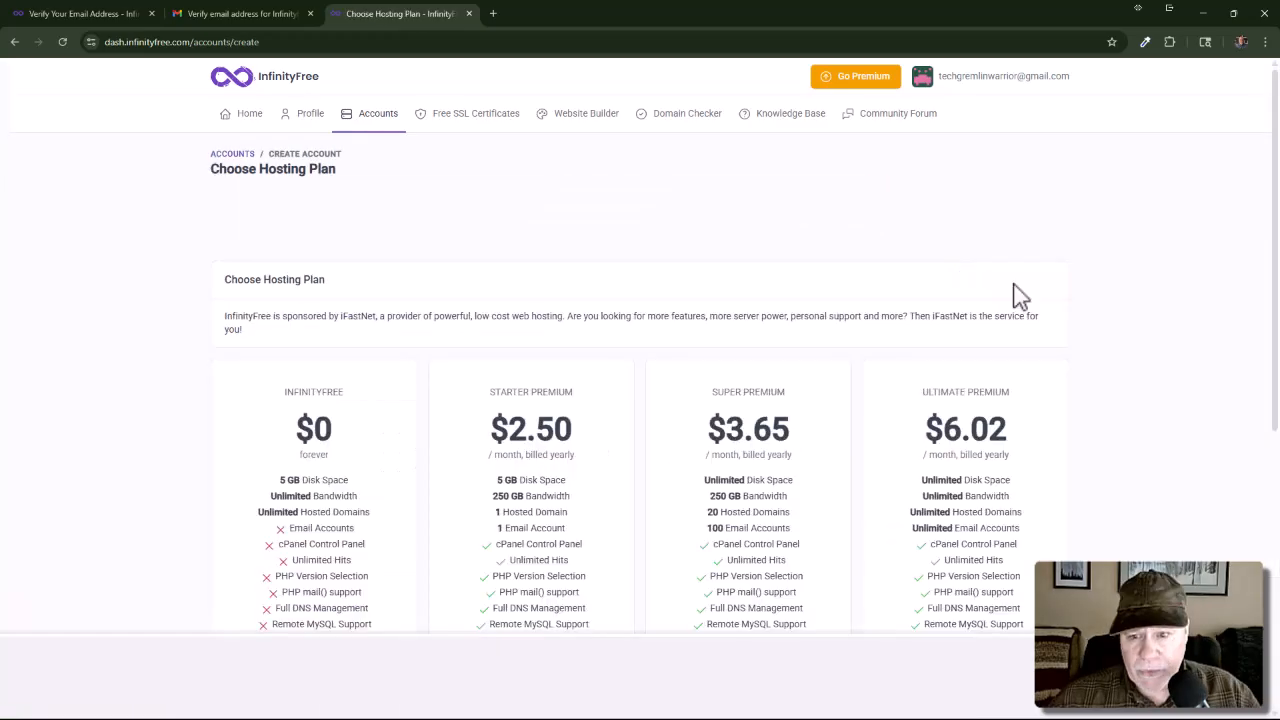
{"action": "scroll", "coordinate": [1000, 275], "scroll_direction": "down", "scroll_amount": 3}
{"action": "scroll", "coordinate": [1094, 329], "scroll_direction": "down", "scroll_amount": 1}
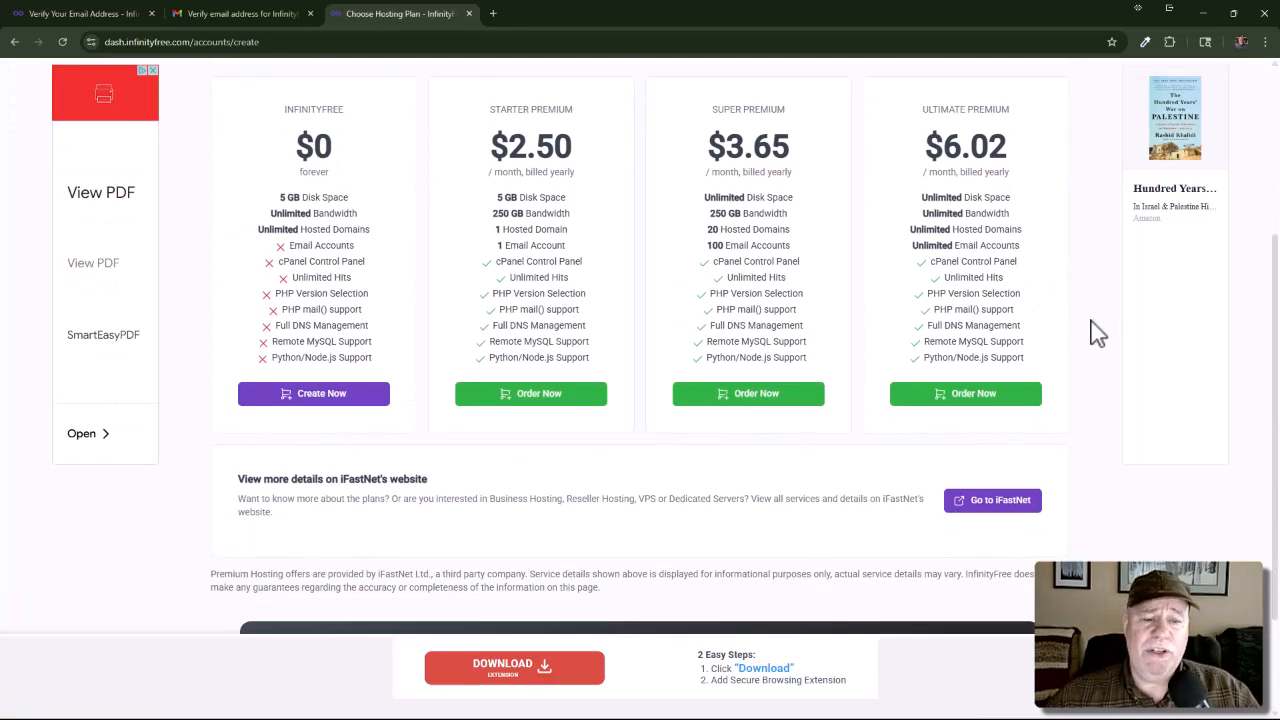
{"action": "scroll", "coordinate": [1050, 290], "scroll_direction": "up", "scroll_amount": 1}
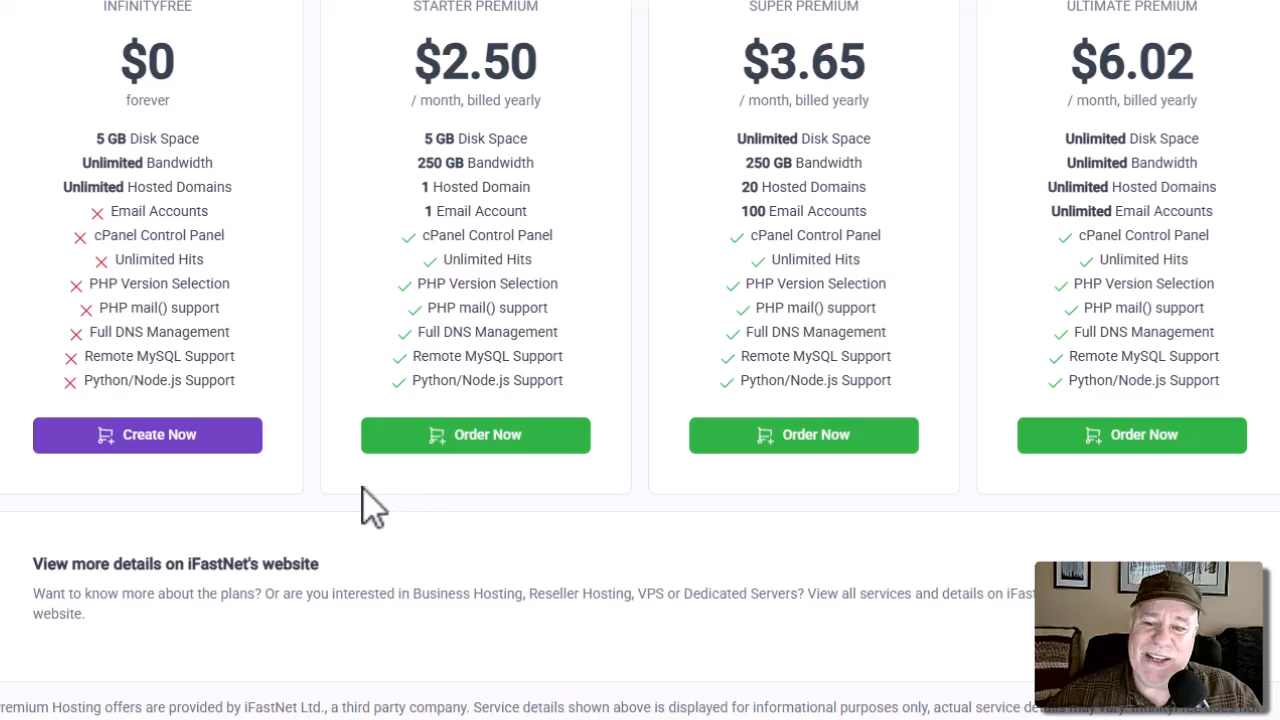
{"action": "scroll", "coordinate": [266, 334], "scroll_direction": "up", "scroll_amount": 2}
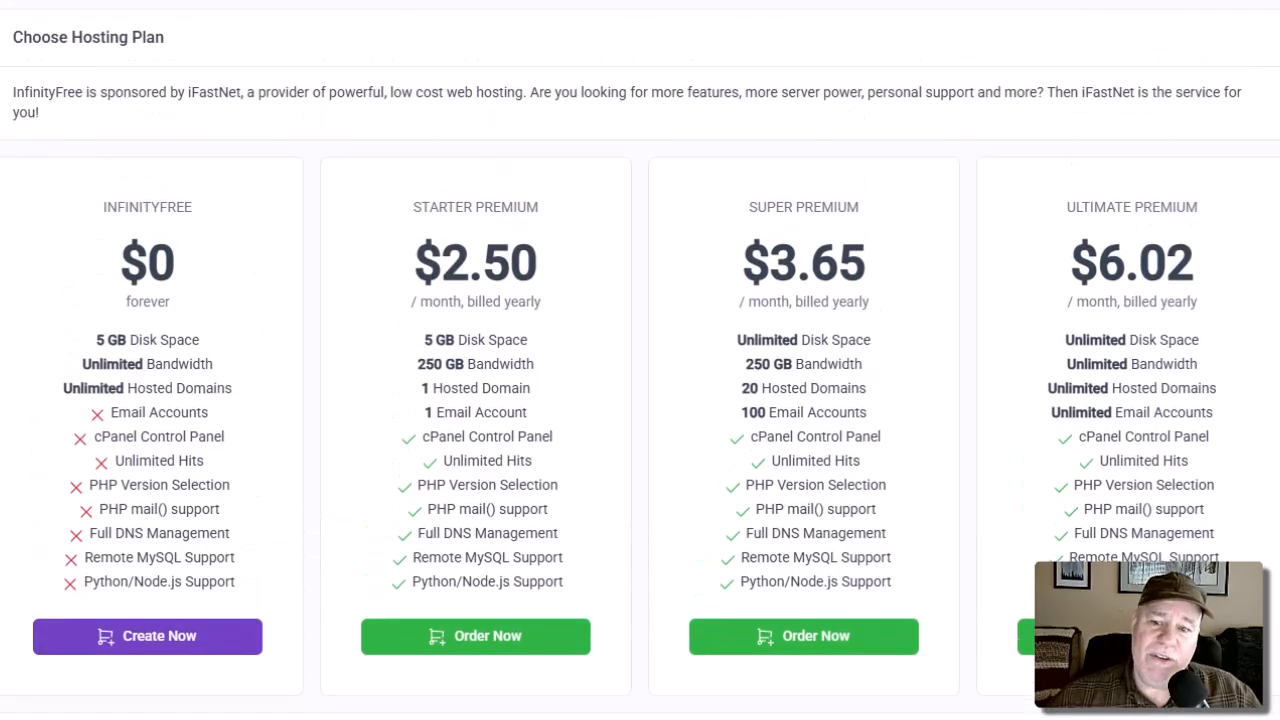
{"action": "left_click", "coordinate": [151, 664]}
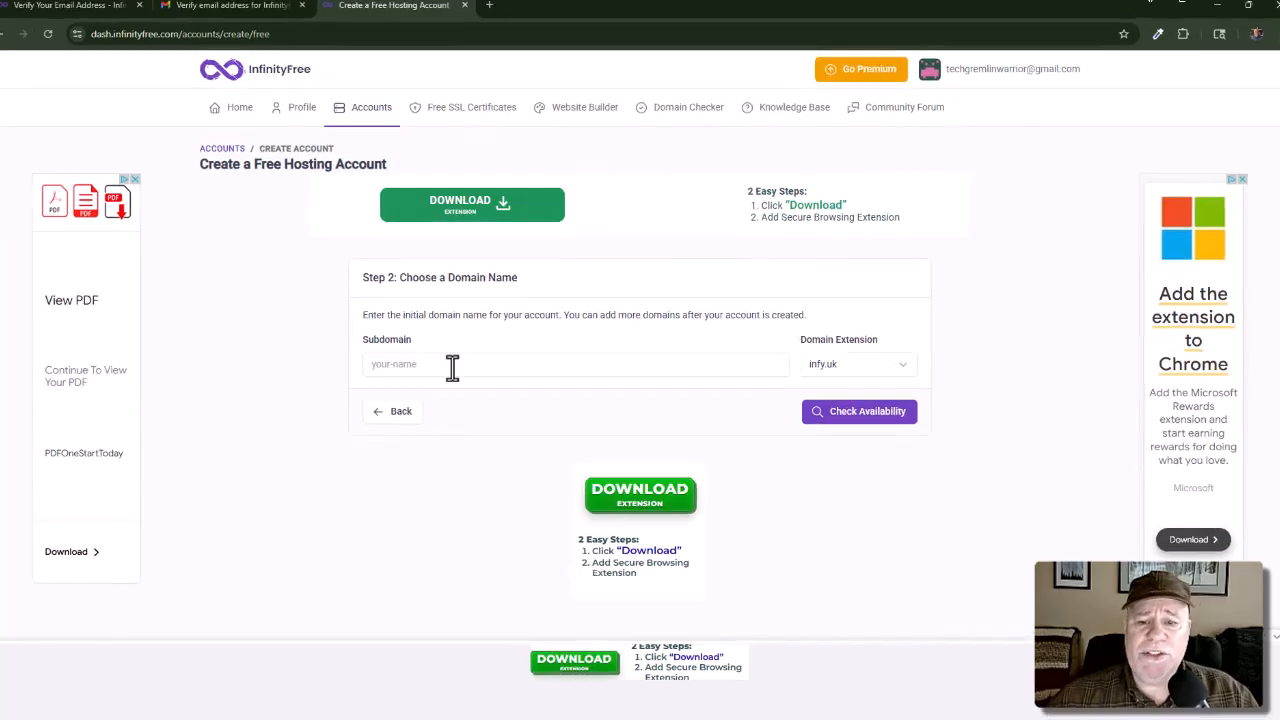
Step: Enter subdomain techgemlinwarrior and select the great-site.net domain extension
{"action": "left_click", "coordinate": [452, 364]}
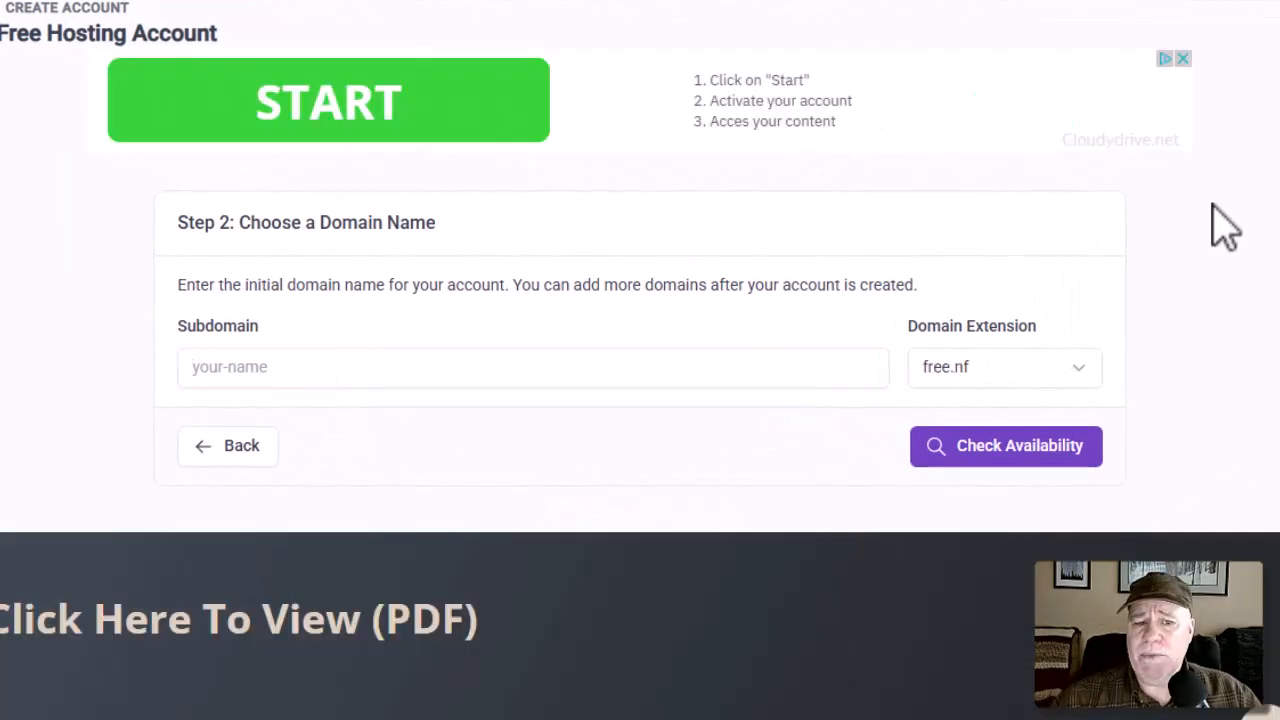
{"action": "left_click", "coordinate": [508, 372]}
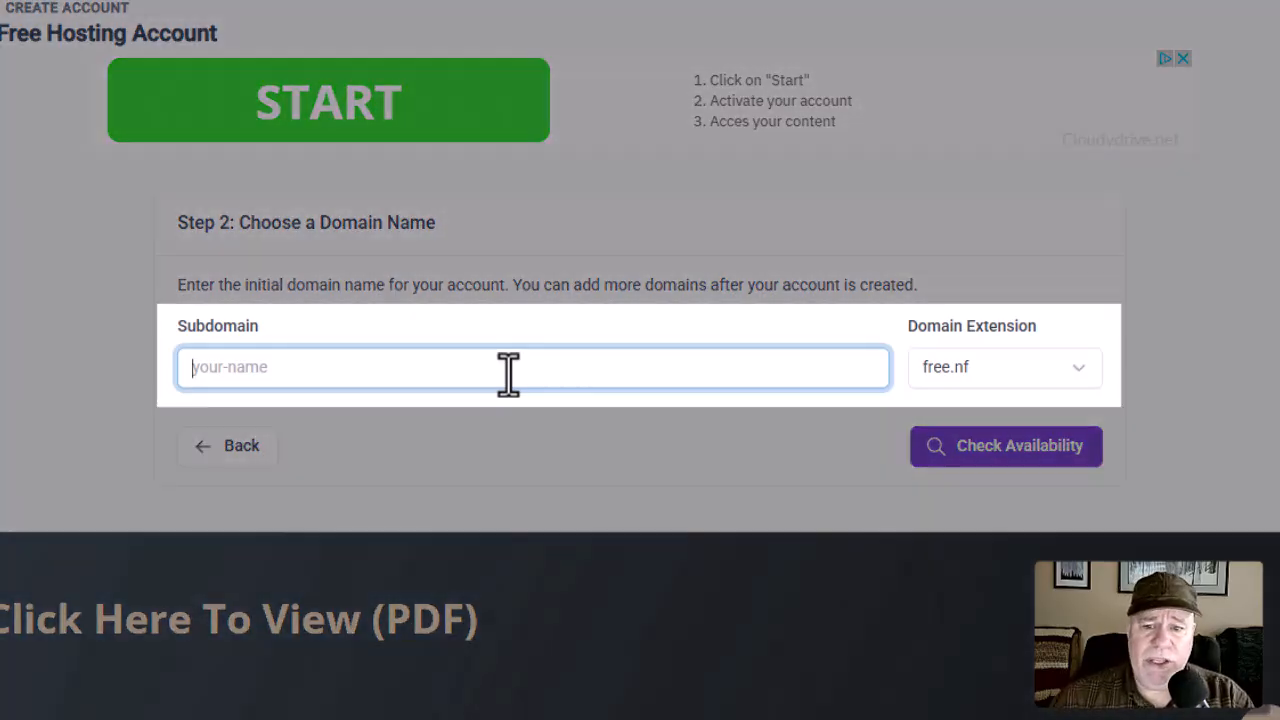
{"action": "type", "text": "the"}
{"action": "key", "text": "BackSpace"}
{"action": "key", "text": "BackSpace"}
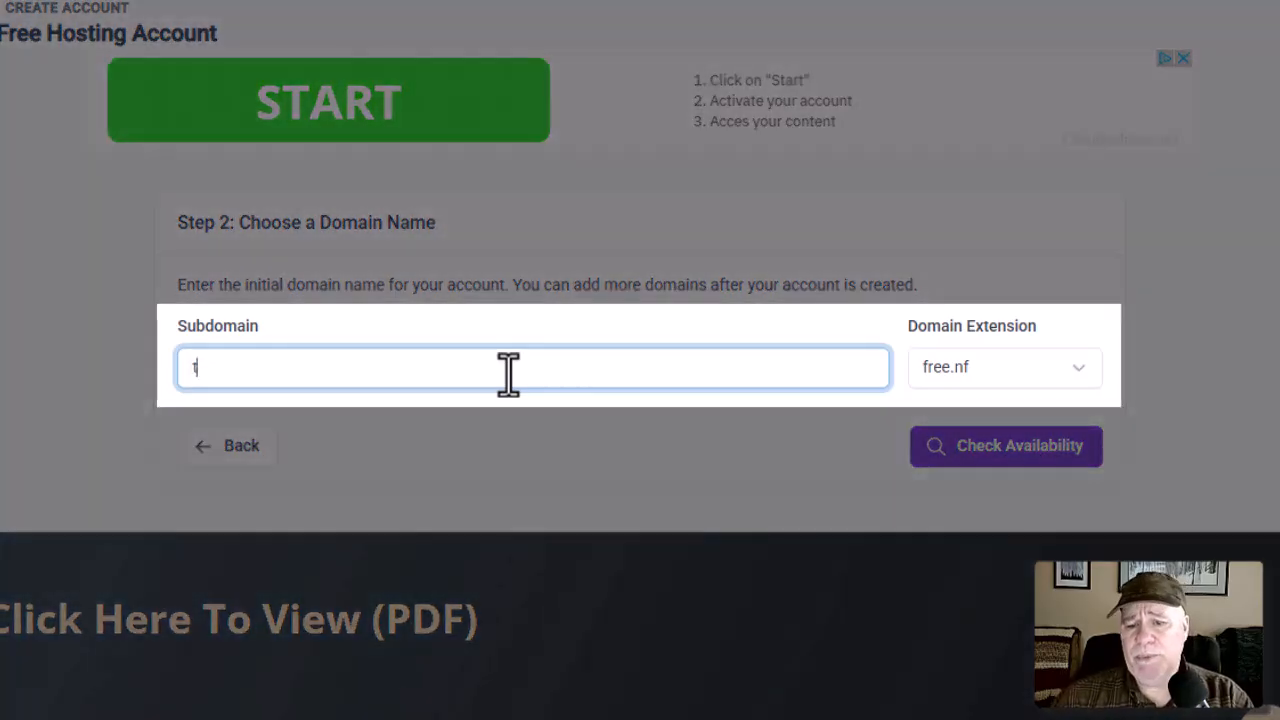
{"action": "type", "text": "echgr"}
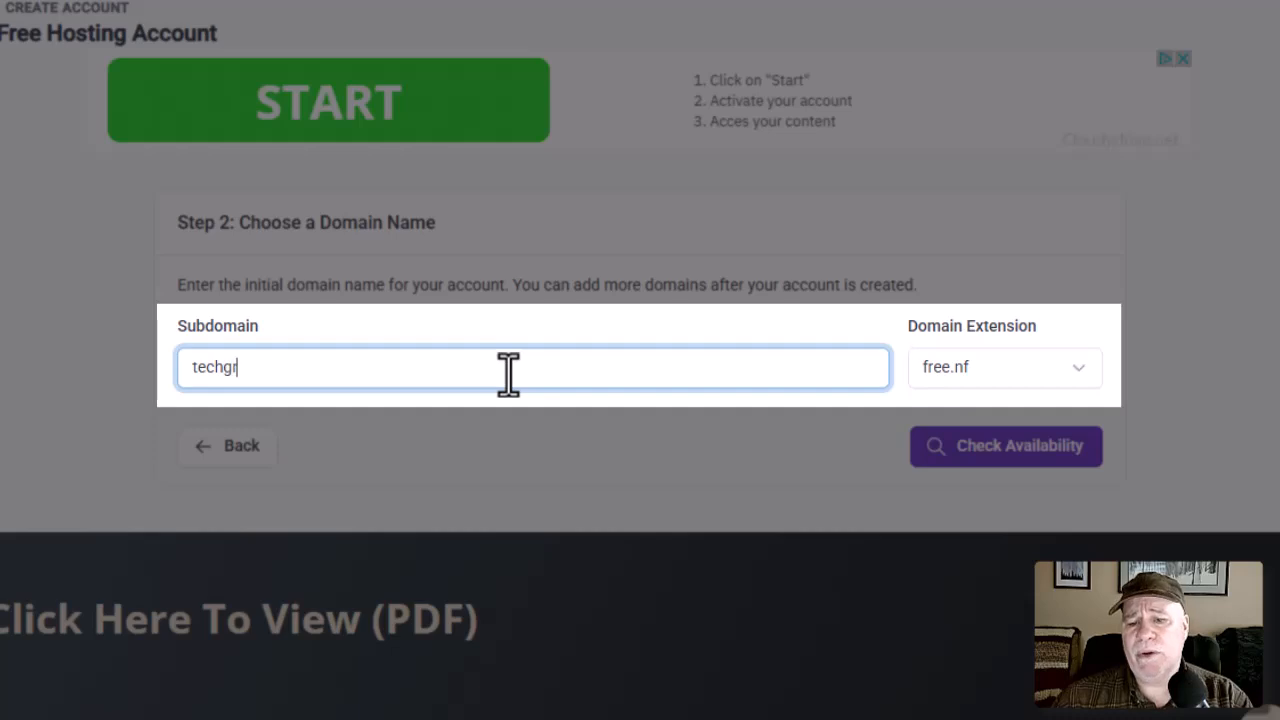
{"action": "key", "text": "BackSpace"}
{"action": "key", "text": "BackSpace"}
{"action": "key", "text": "BackSpace"}
{"action": "key", "text": "BackSpace"}
{"action": "type", "text": "ech"}
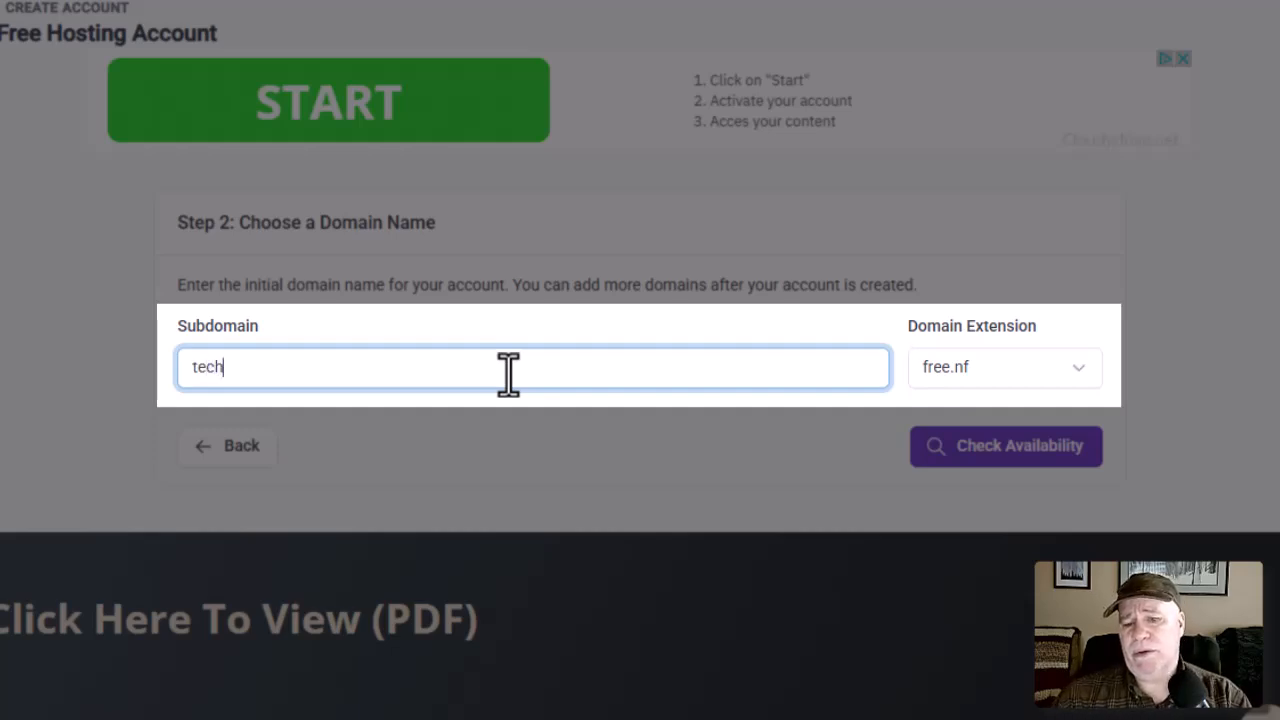
{"action": "type", "text": "gamlin"}
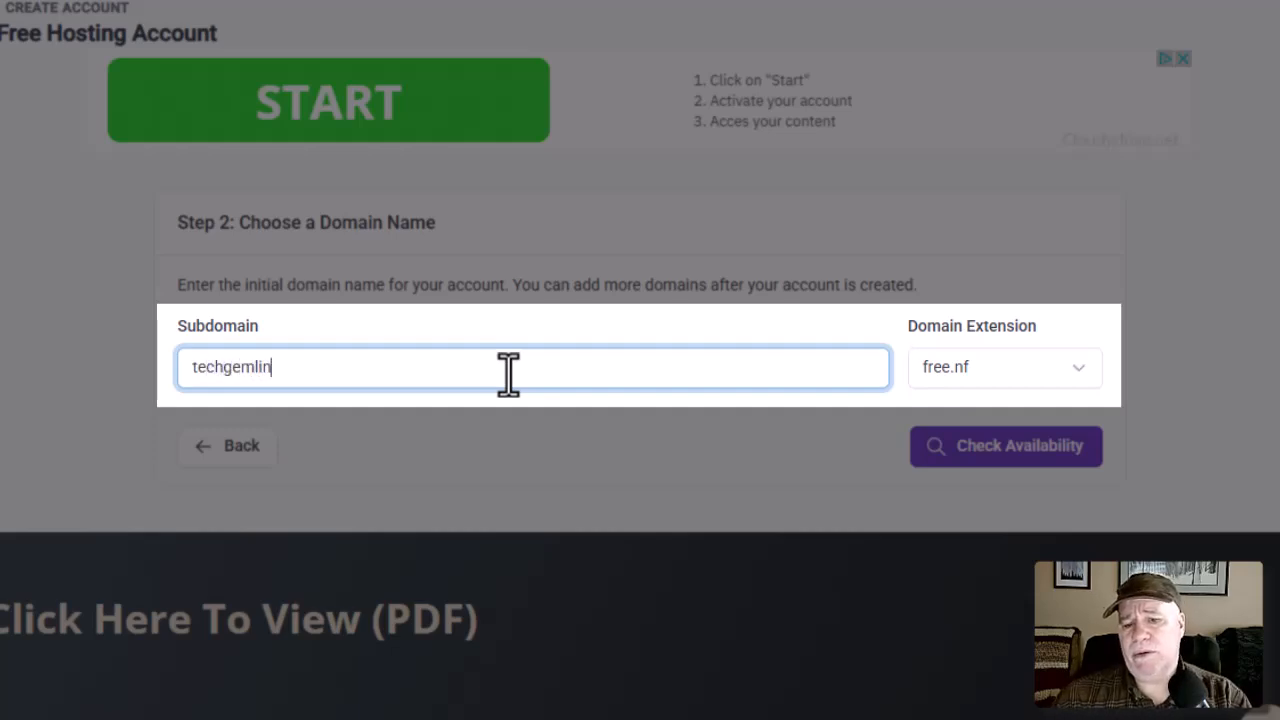
{"action": "type", "text": "warrior"}
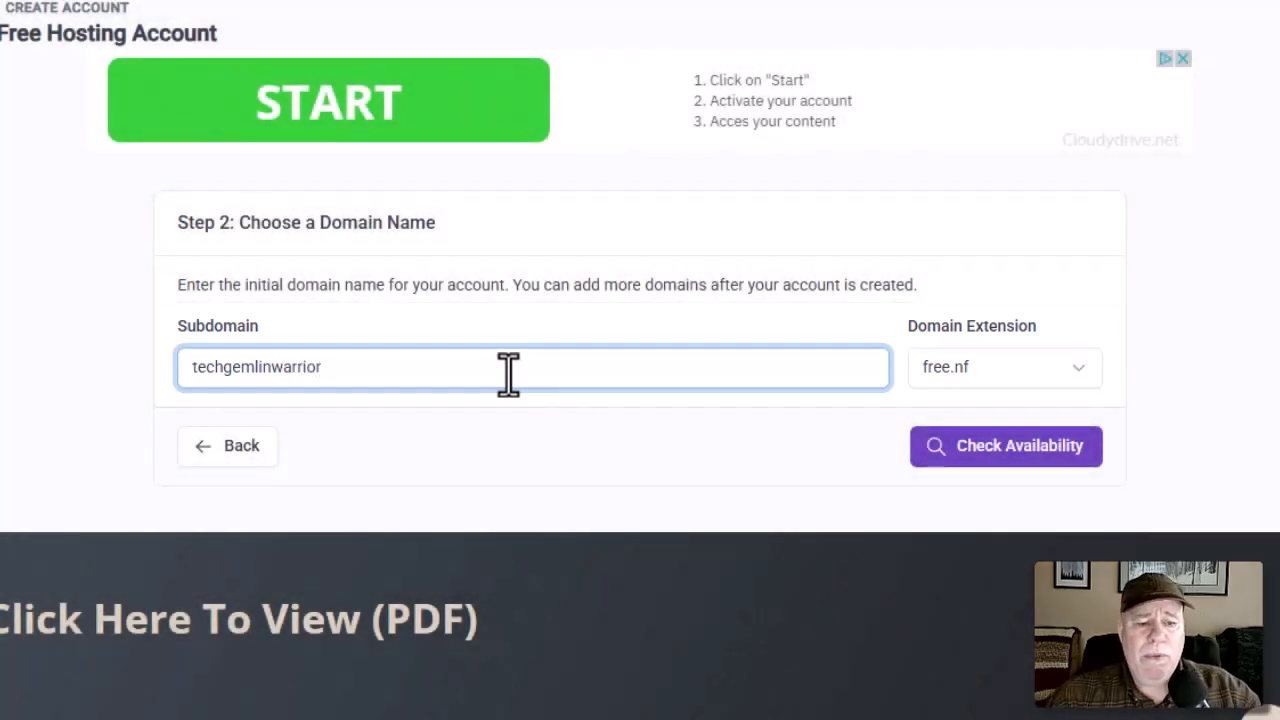
{"action": "left_click", "coordinate": [935, 445]}
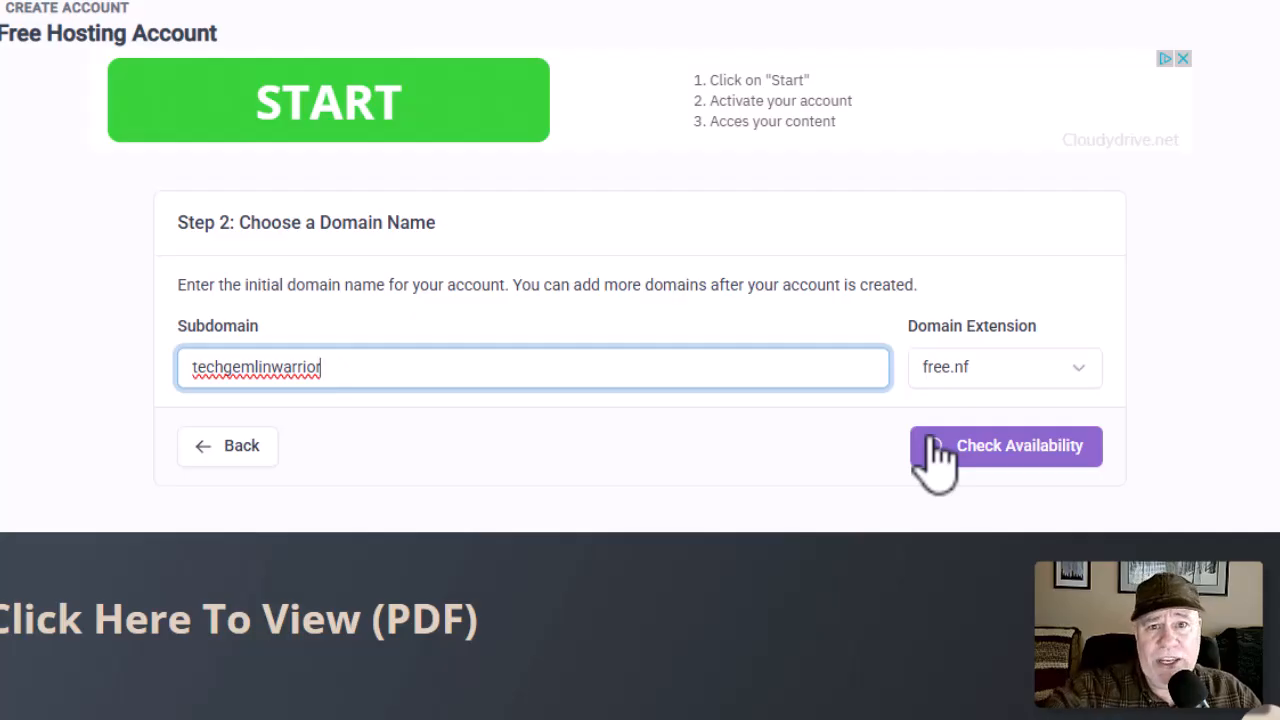
{"action": "left_click", "coordinate": [1100, 382]}
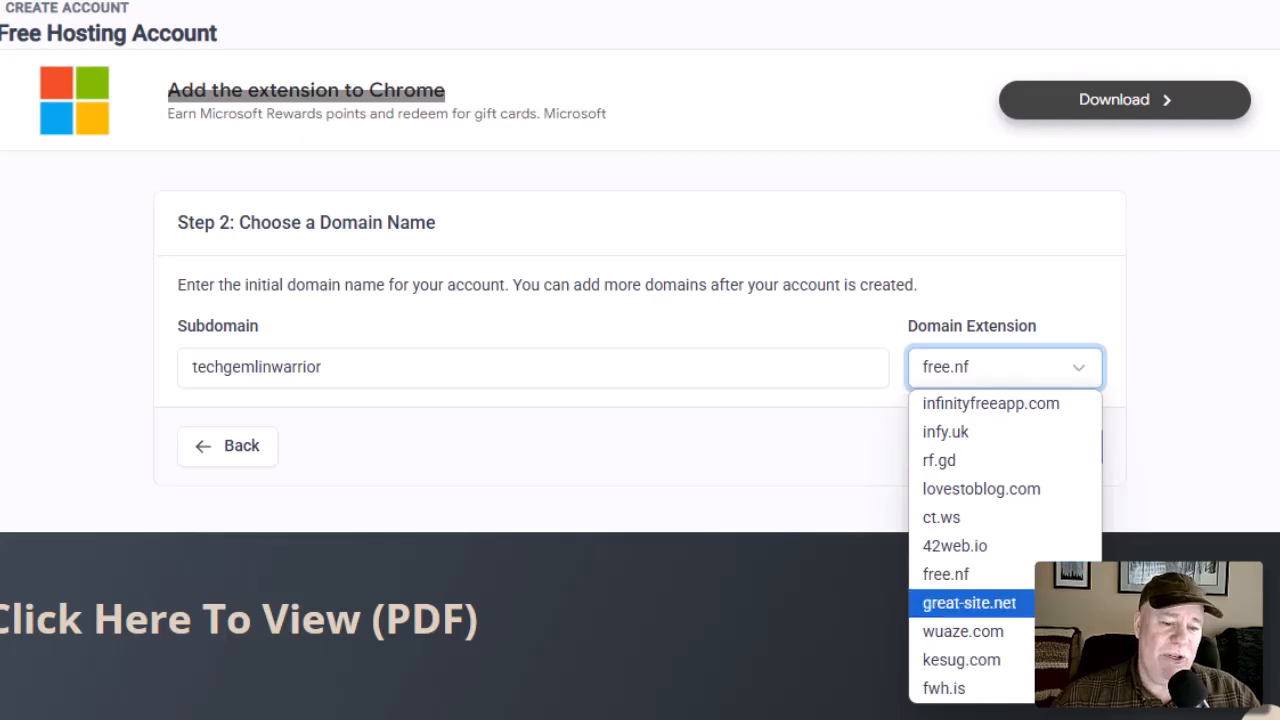
{"action": "left_click", "coordinate": [1068, 603]}
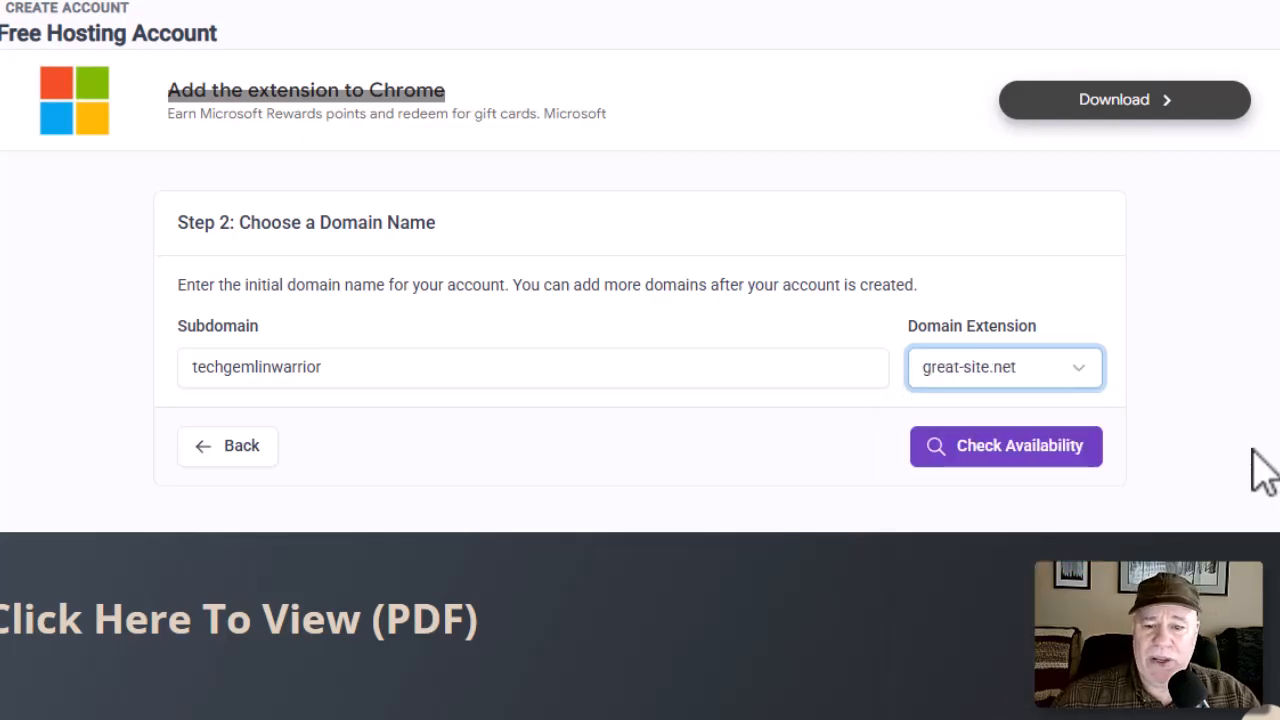
Step: Label the account 'Website for techgemlinwarrior.great-site.net' and set Email Consent to I Approve
{"action": "left_click", "coordinate": [1020, 484]}
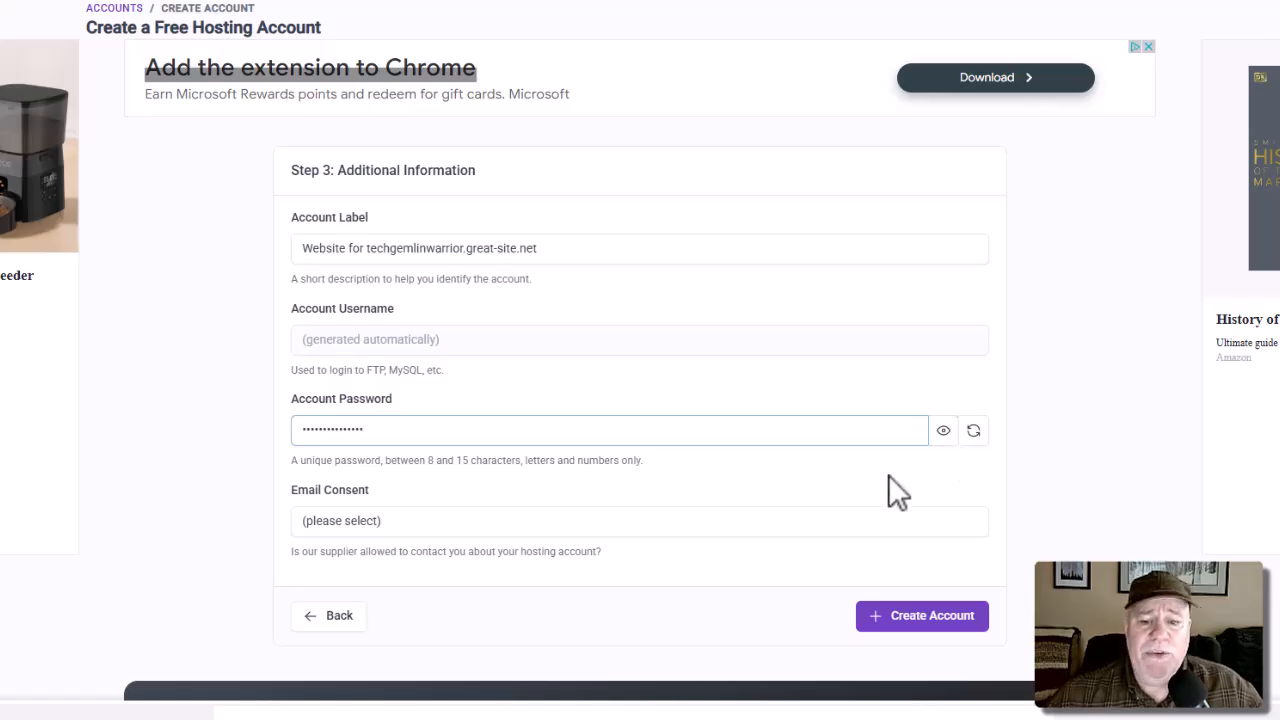
{"action": "left_click", "coordinate": [537, 531]}
{"action": "left_click", "coordinate": [516, 575]}
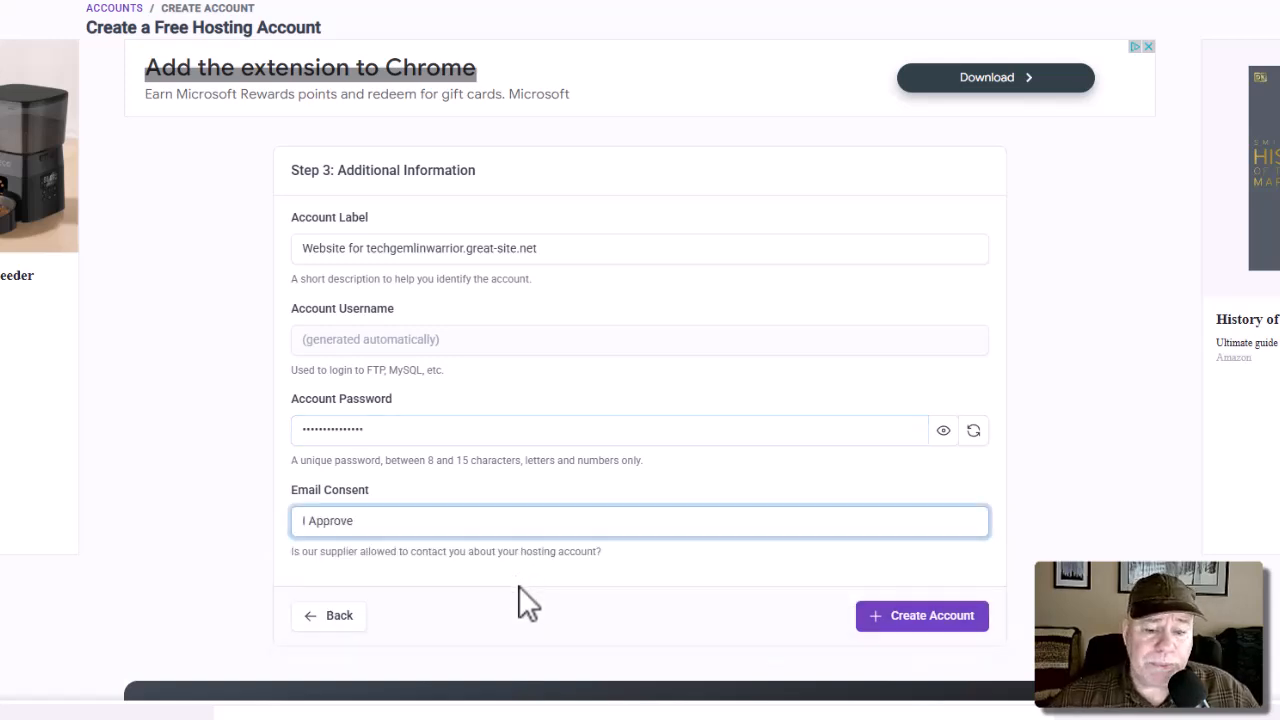
Step: Create the hosting account and check its Account Details for the active domain
{"action": "left_click", "coordinate": [923, 617]}
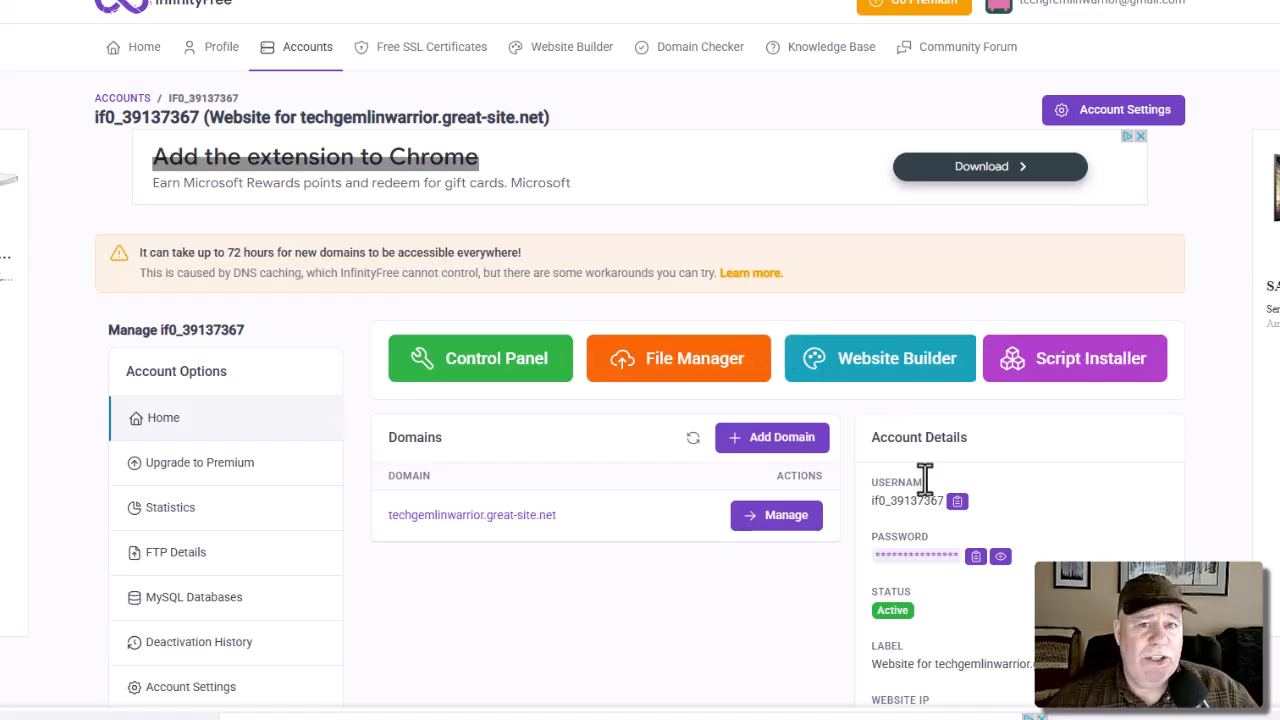
{"action": "scroll", "coordinate": [1029, 514], "scroll_direction": "down", "scroll_amount": 1}
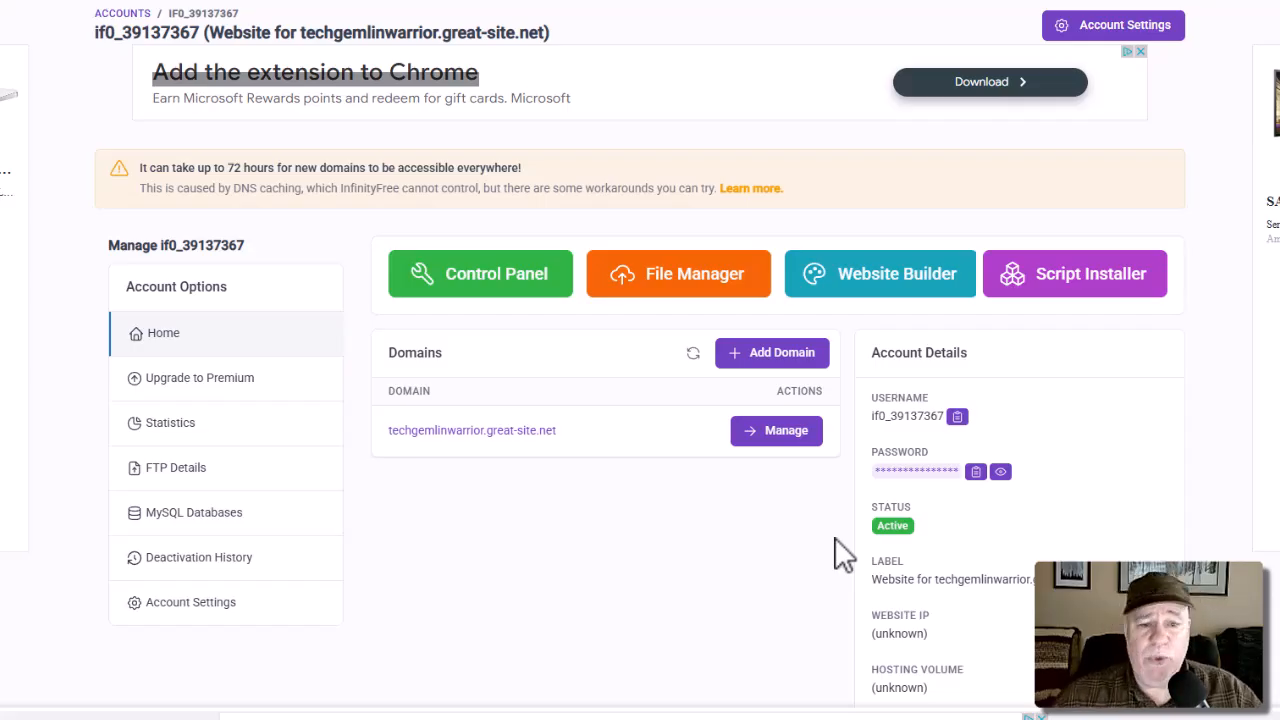
Step: Open the account's Control Panel, approving service emails on the Important Notice
{"action": "left_click", "coordinate": [529, 288]}
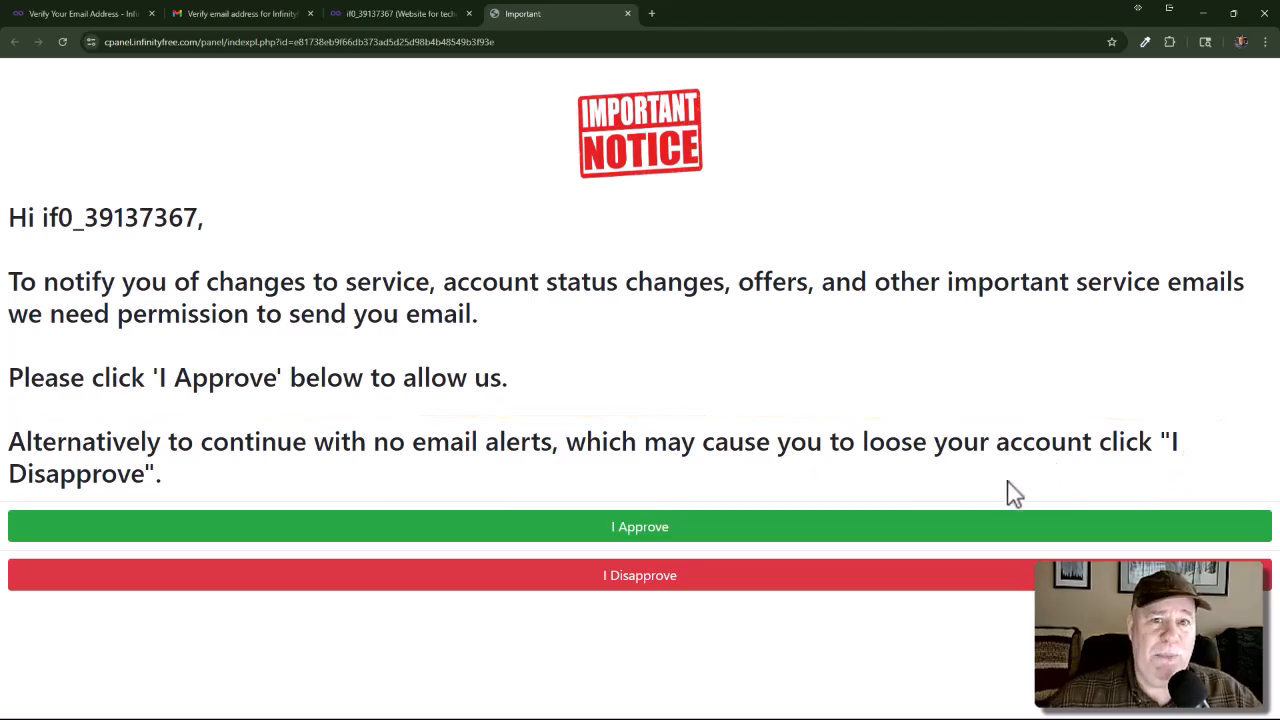
{"action": "left_click", "coordinate": [794, 528]}
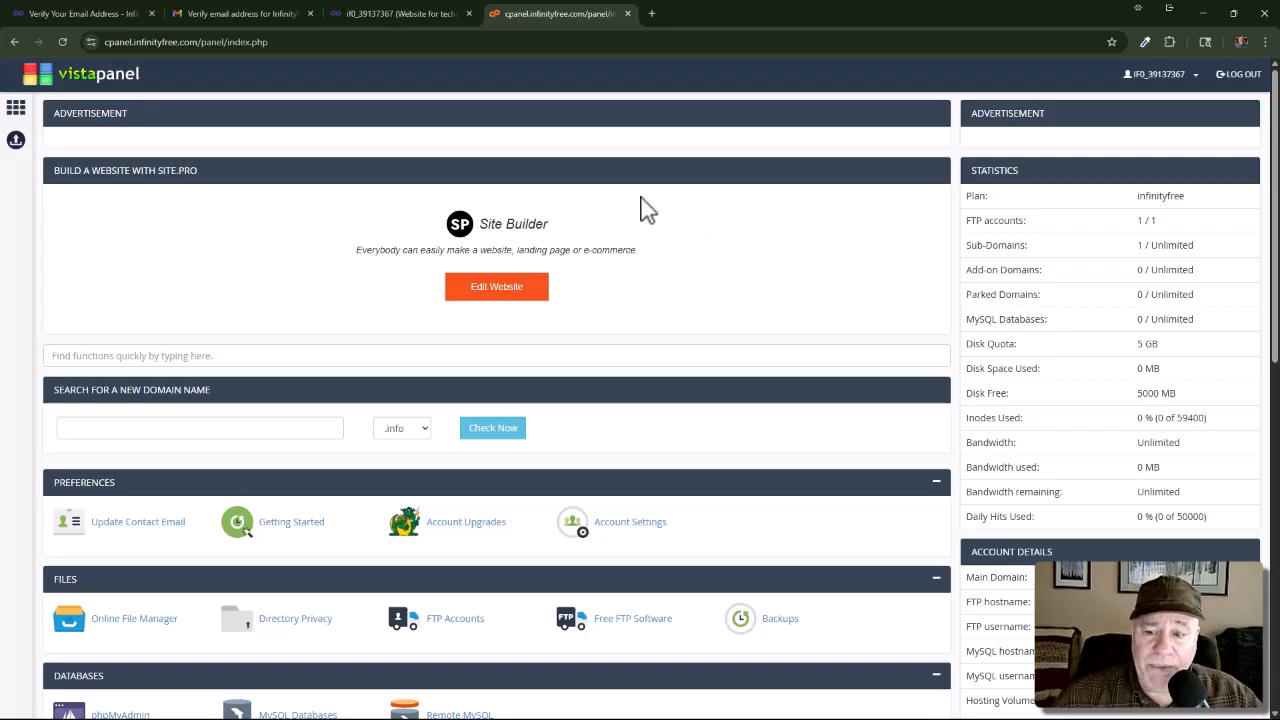
Step: Launch Softaculous Apps Installer from VistaPanel's Software section
{"action": "scroll", "coordinate": [643, 208], "scroll_direction": "down", "scroll_amount": 2}
{"action": "scroll", "coordinate": [643, 208], "scroll_direction": "down", "scroll_amount": 5}
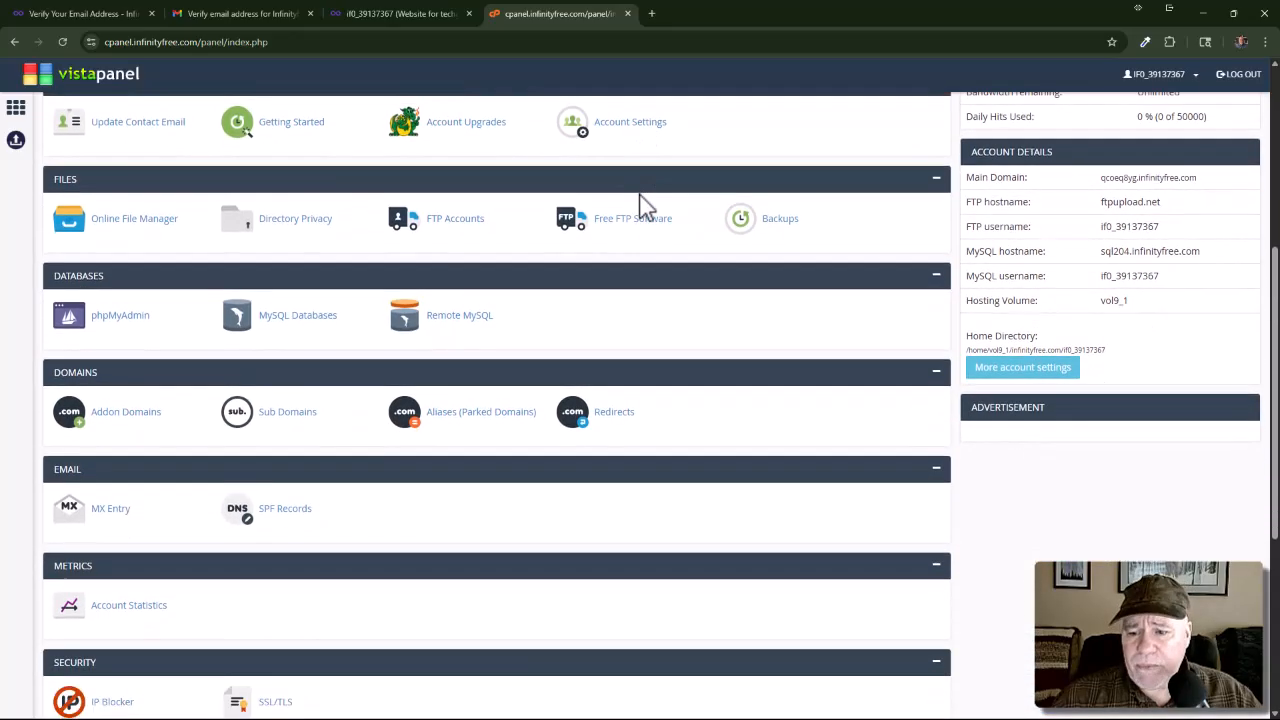
{"action": "scroll", "coordinate": [643, 207], "scroll_direction": "down", "scroll_amount": 2}
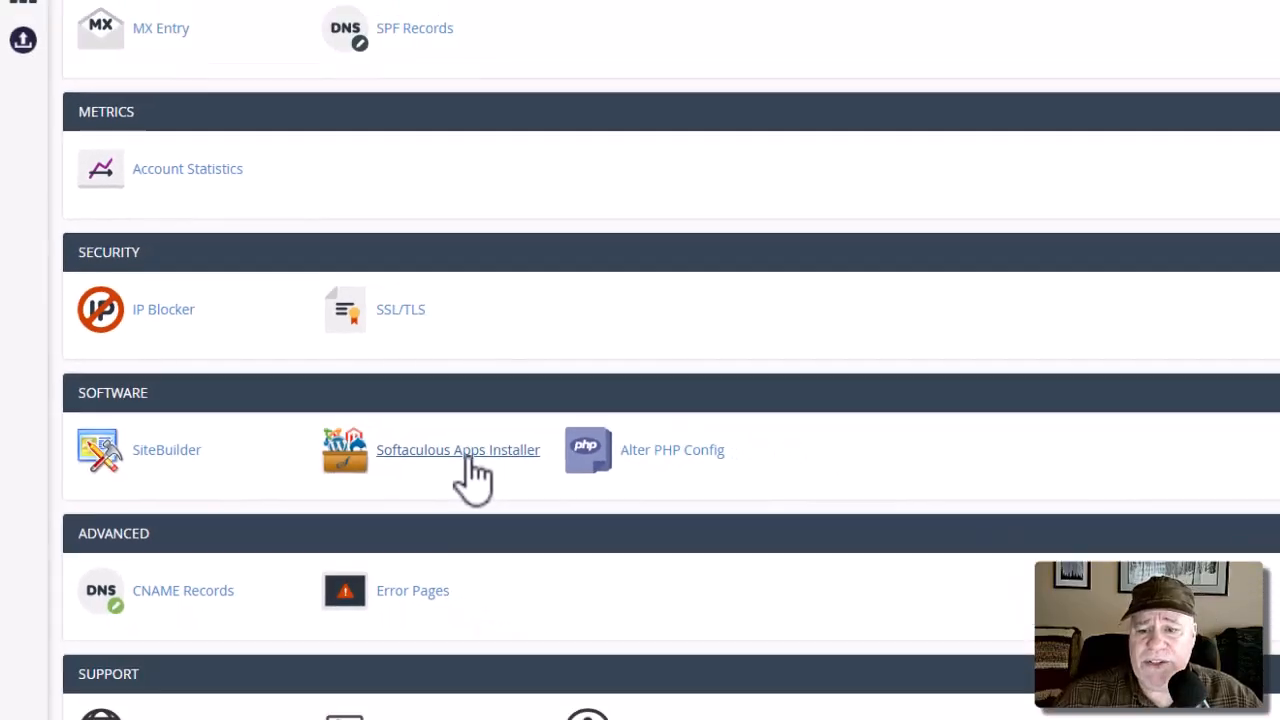
{"action": "left_click", "coordinate": [712, 500]}
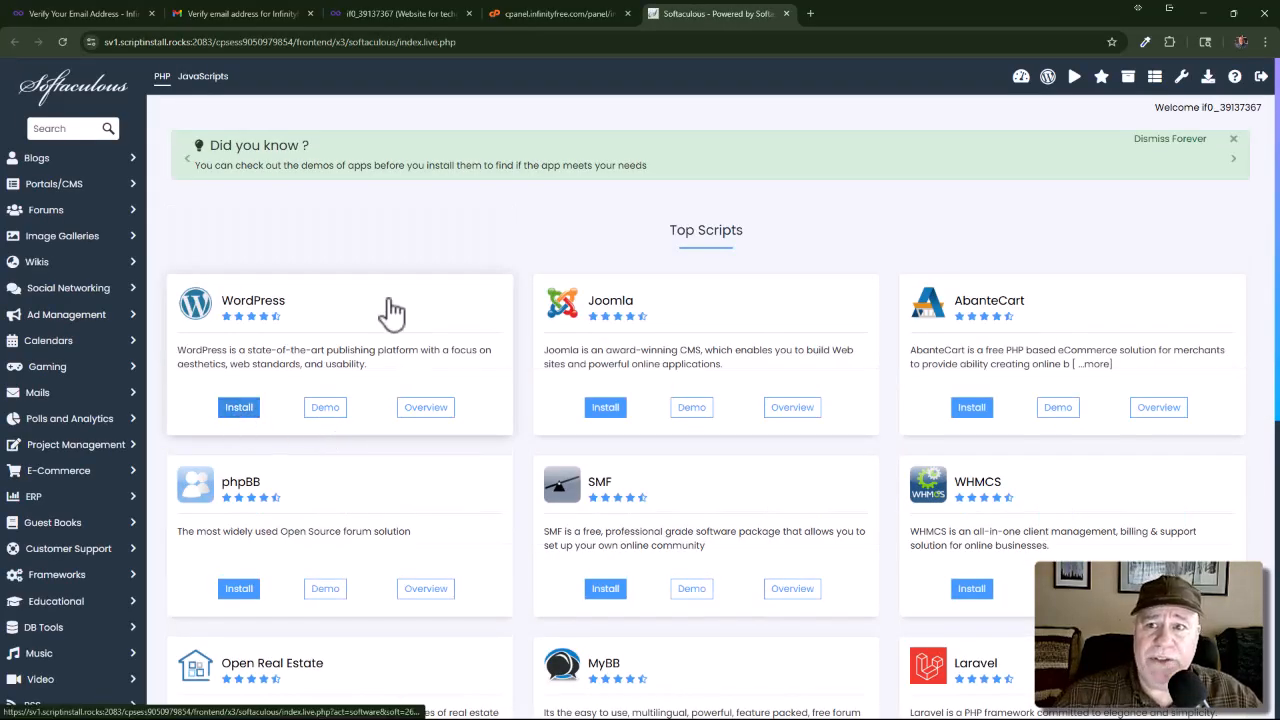
Step: From the InfinityFree account, open Softaculous and browse its Top Scripts list showing WordPress
{"action": "left_click", "coordinate": [407, 14]}
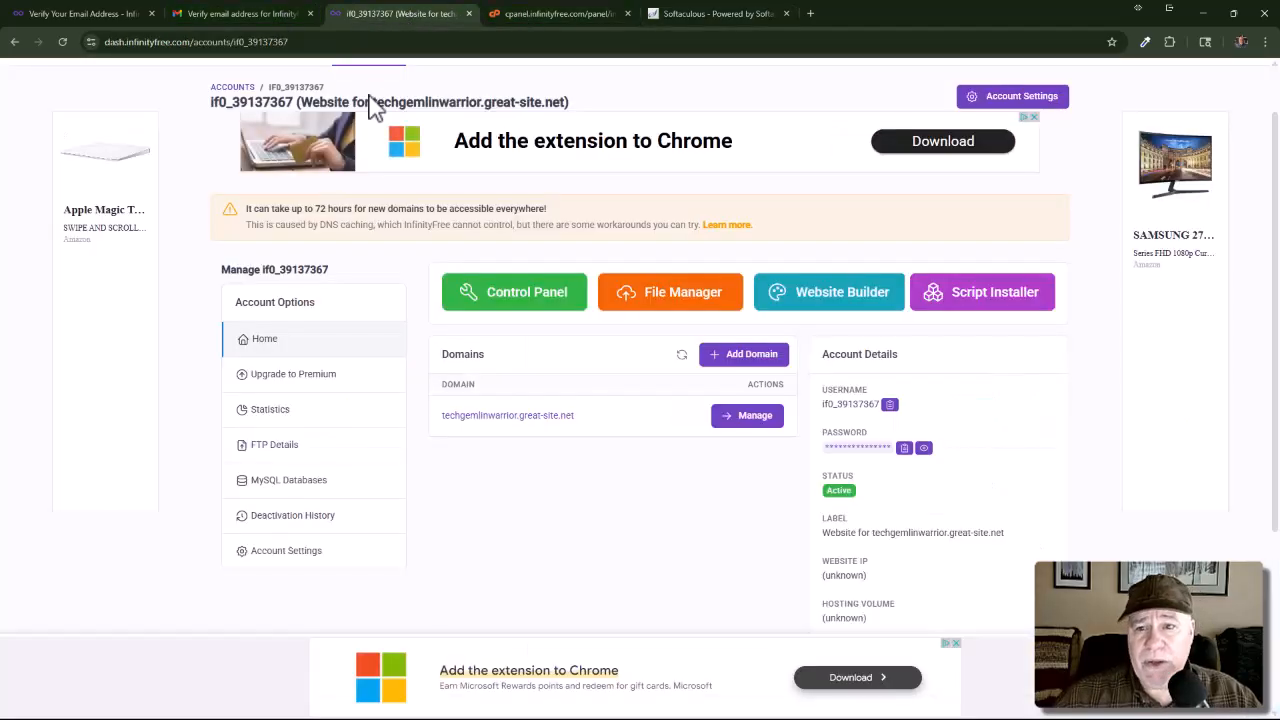
{"action": "scroll", "coordinate": [370, 112], "scroll_direction": "up", "scroll_amount": 1}
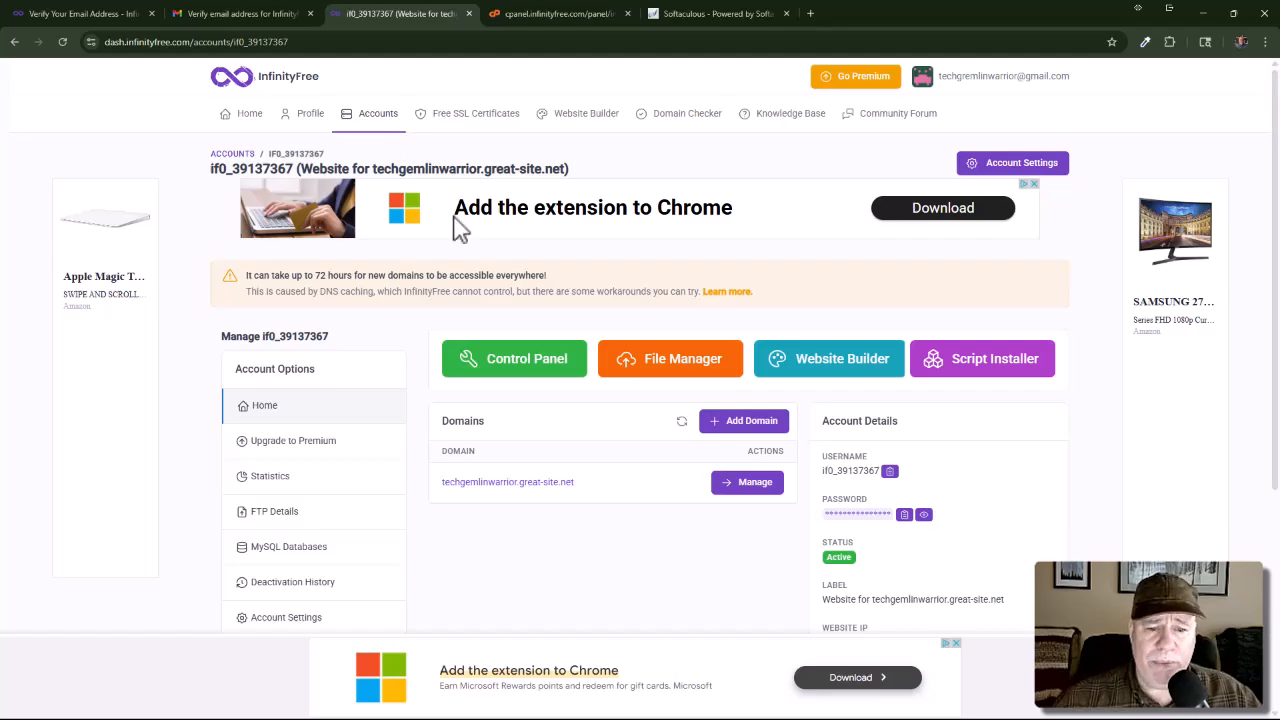
{"action": "left_click", "coordinate": [985, 370]}
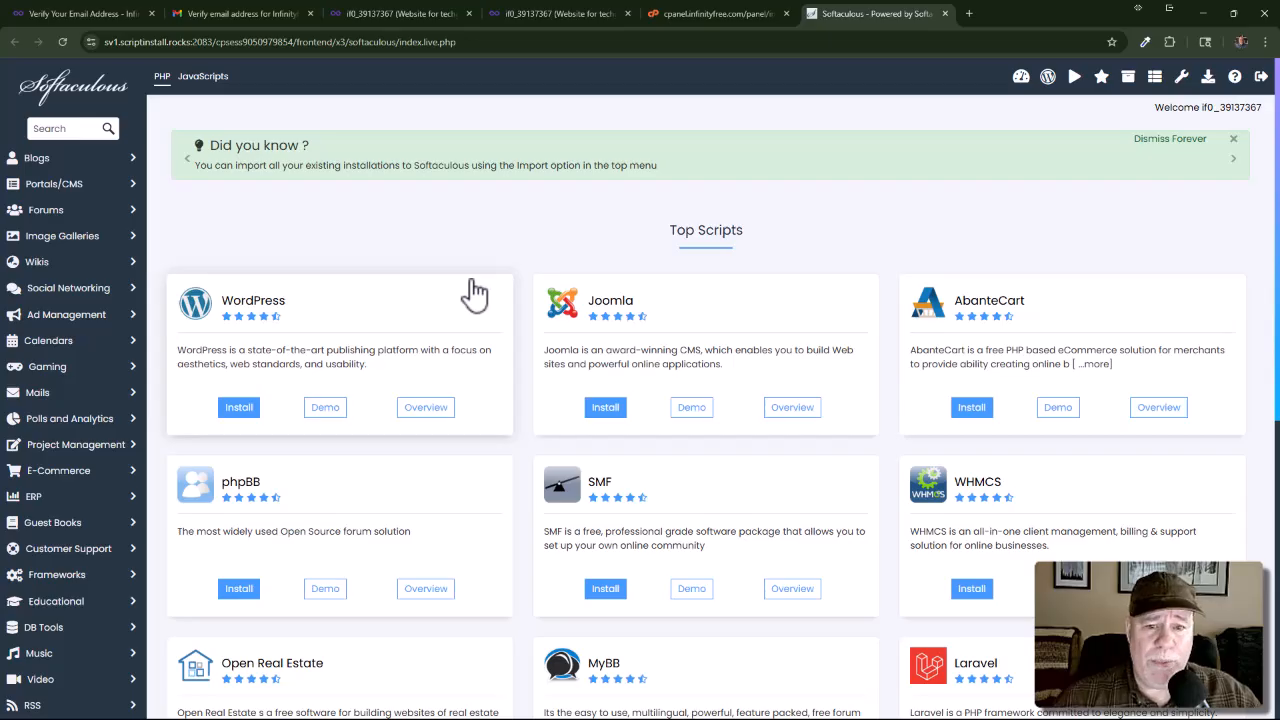
{"action": "scroll", "coordinate": [243, 351], "scroll_direction": "down", "scroll_amount": 1}
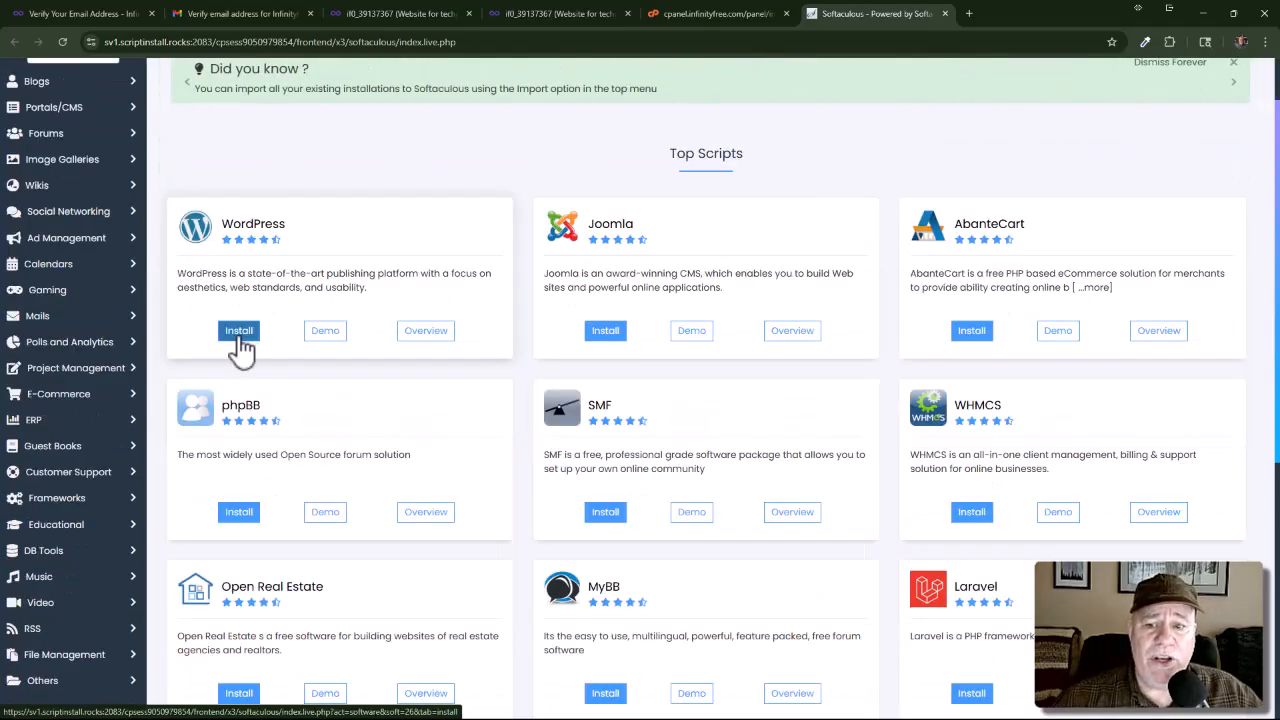
Step: Start the WordPress install for techgemlinwarrior.great-site.net and view the protocol choices
{"action": "left_click", "coordinate": [240, 338]}
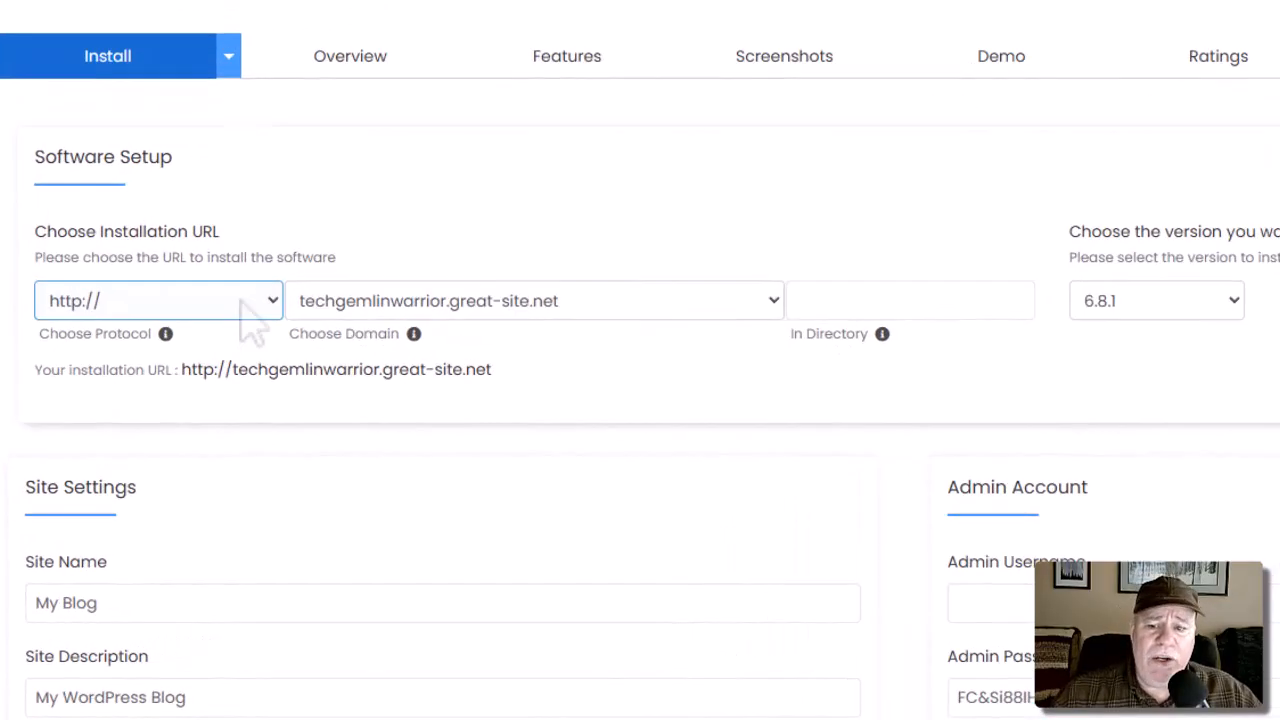
{"action": "left_click", "coordinate": [148, 290]}
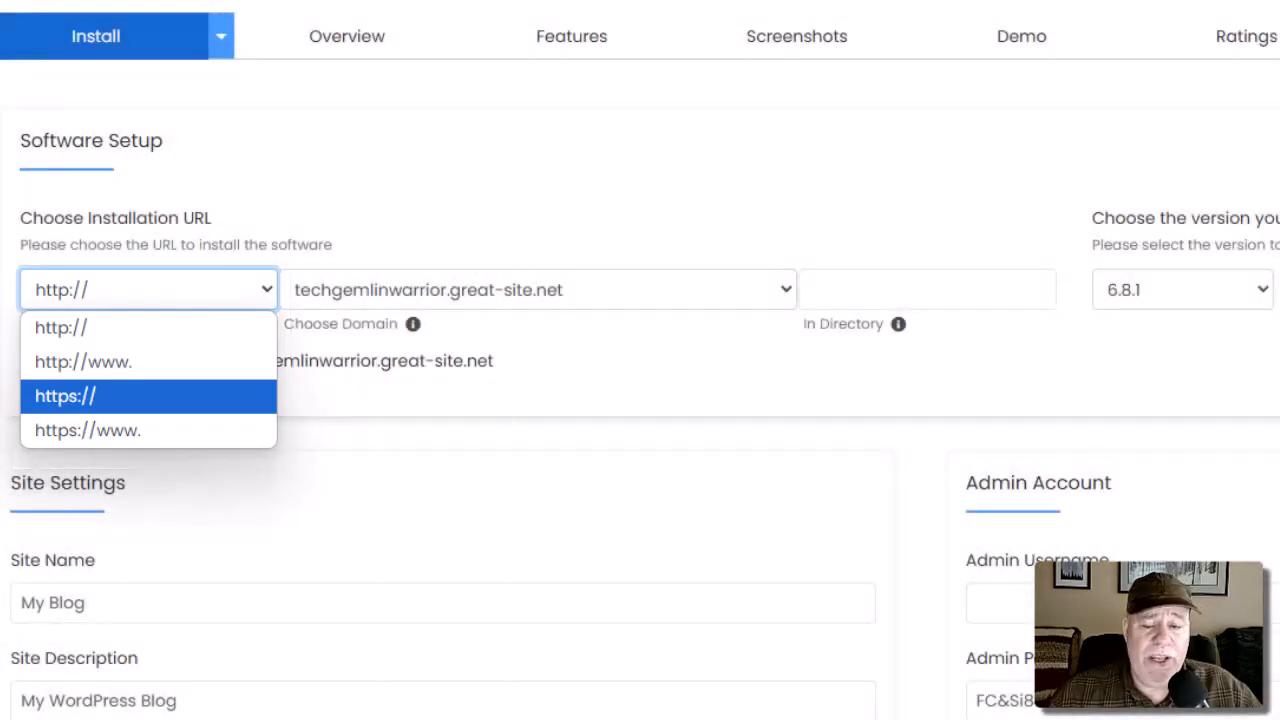
{"action": "left_click", "coordinate": [148, 396]}
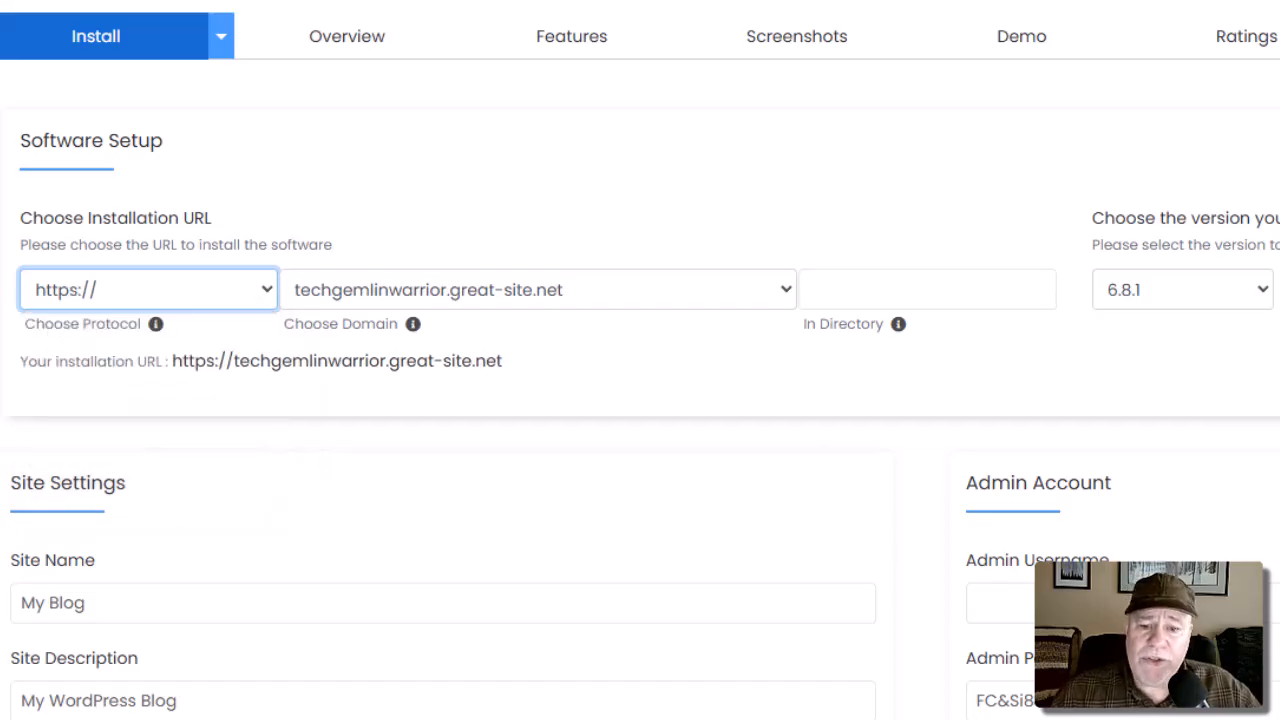
{"action": "scroll", "coordinate": [640, 360], "scroll_direction": "down", "scroll_amount": 2}
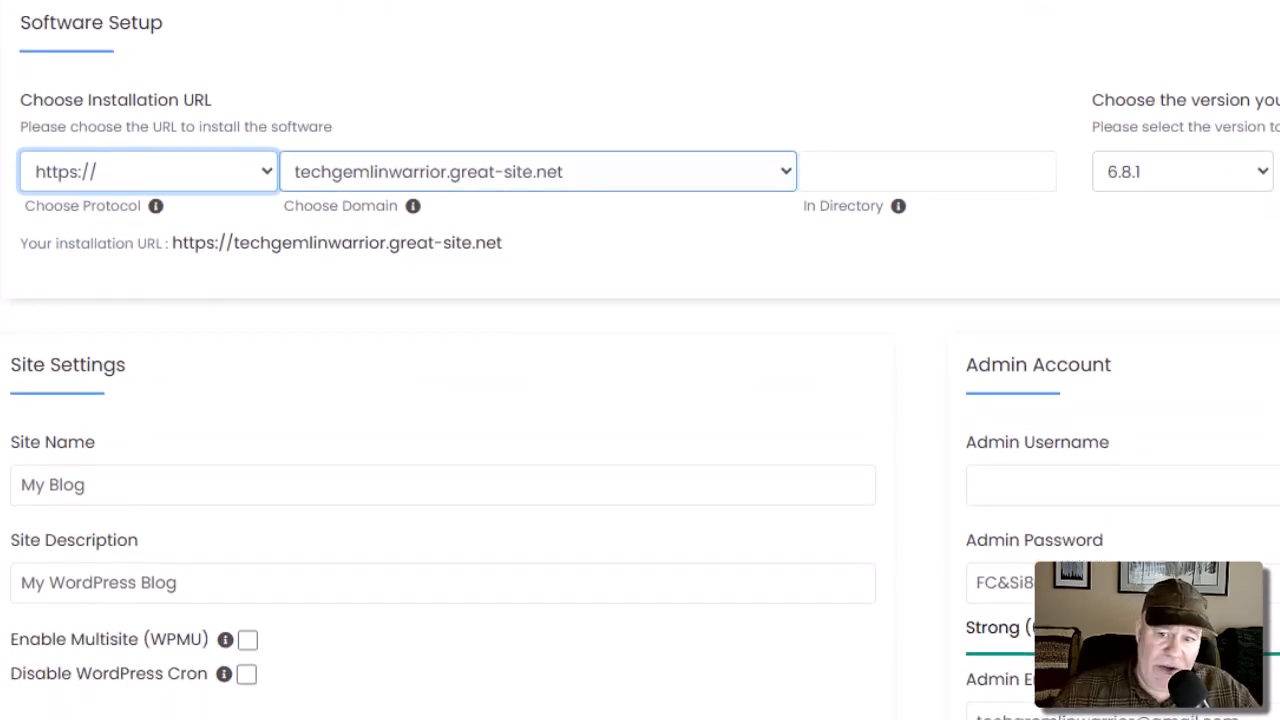
{"action": "left_click", "coordinate": [538, 171]}
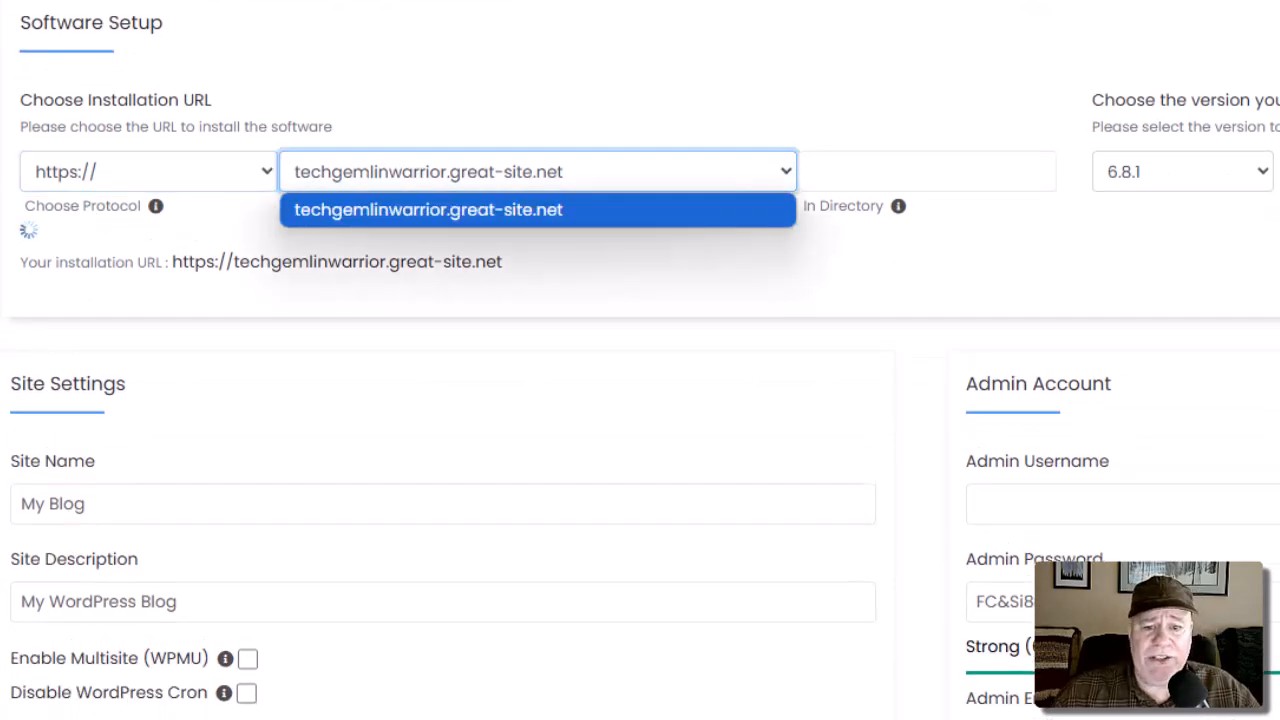
{"action": "left_click", "coordinate": [538, 210]}
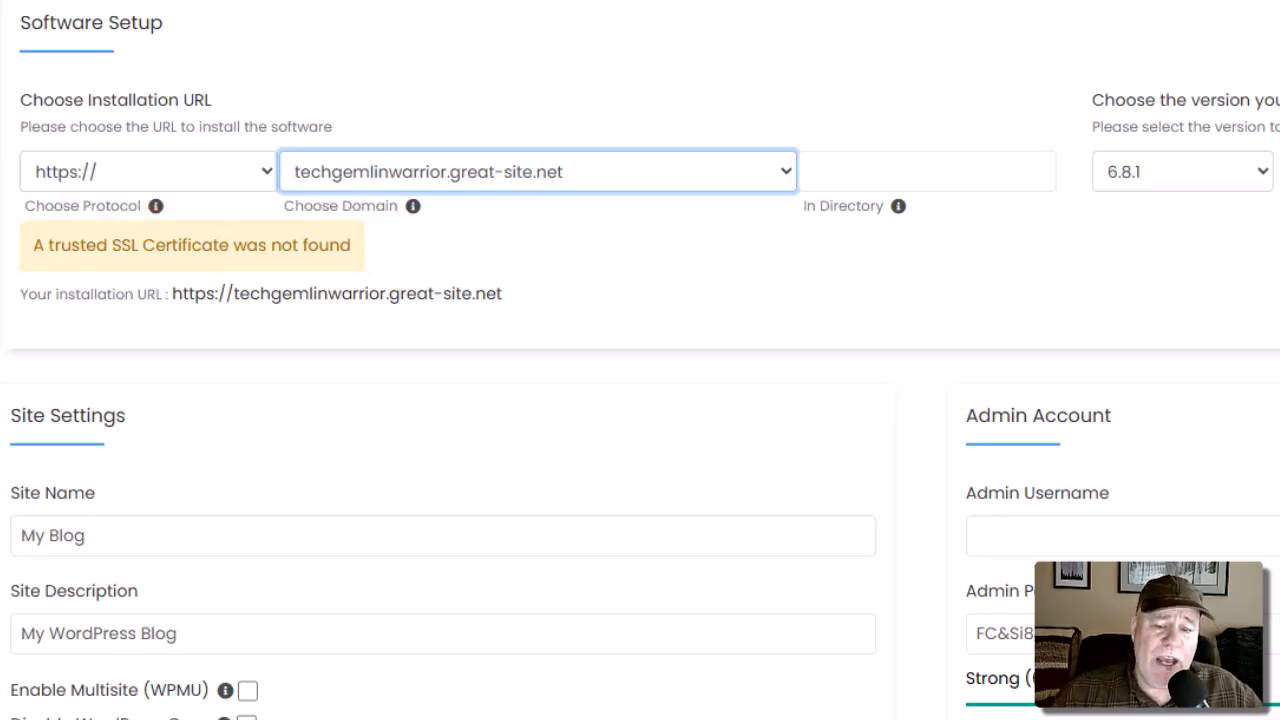
{"action": "scroll", "coordinate": [537, 360], "scroll_direction": "up", "scroll_amount": 1}
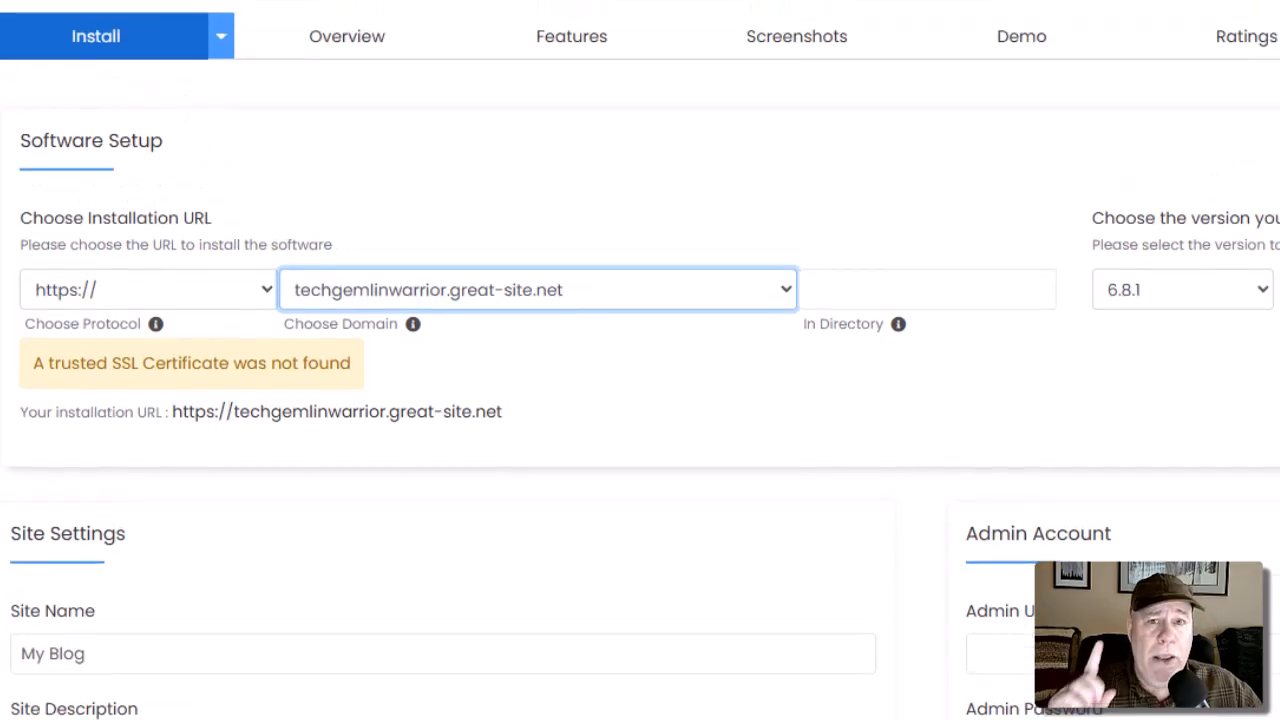
{"action": "left_click", "coordinate": [538, 290]}
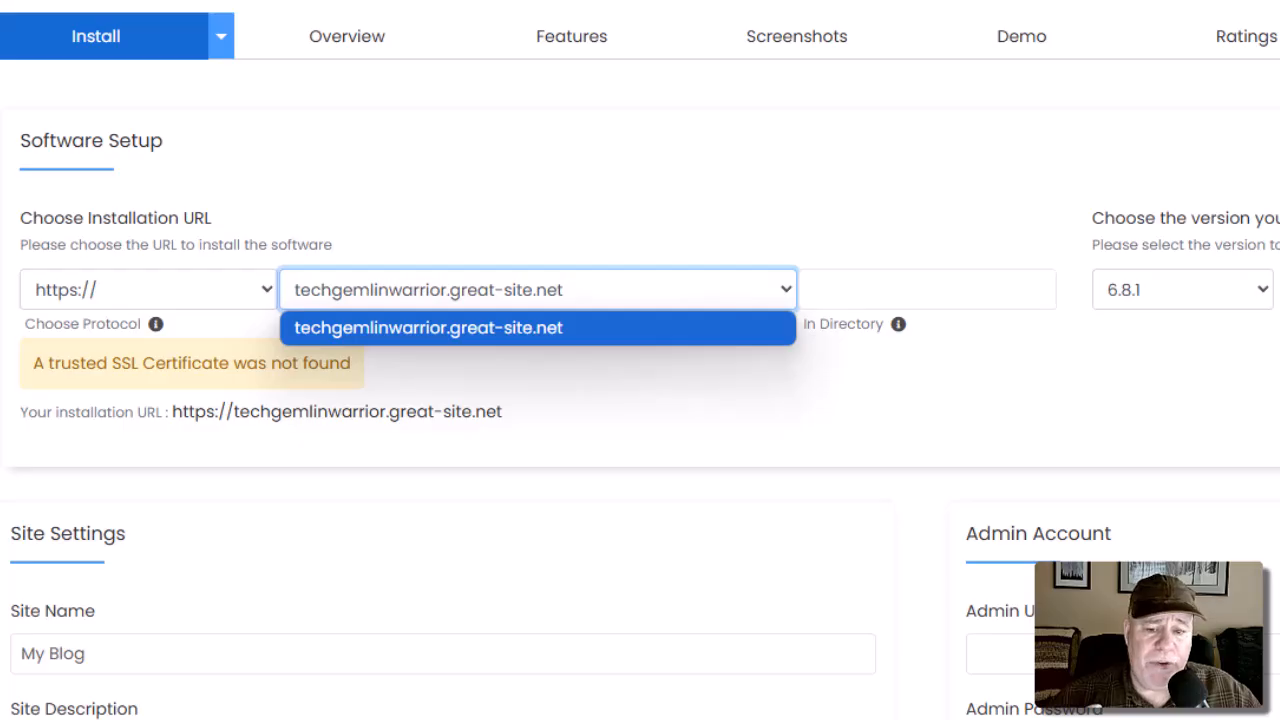
{"action": "key", "text": "Escape"}
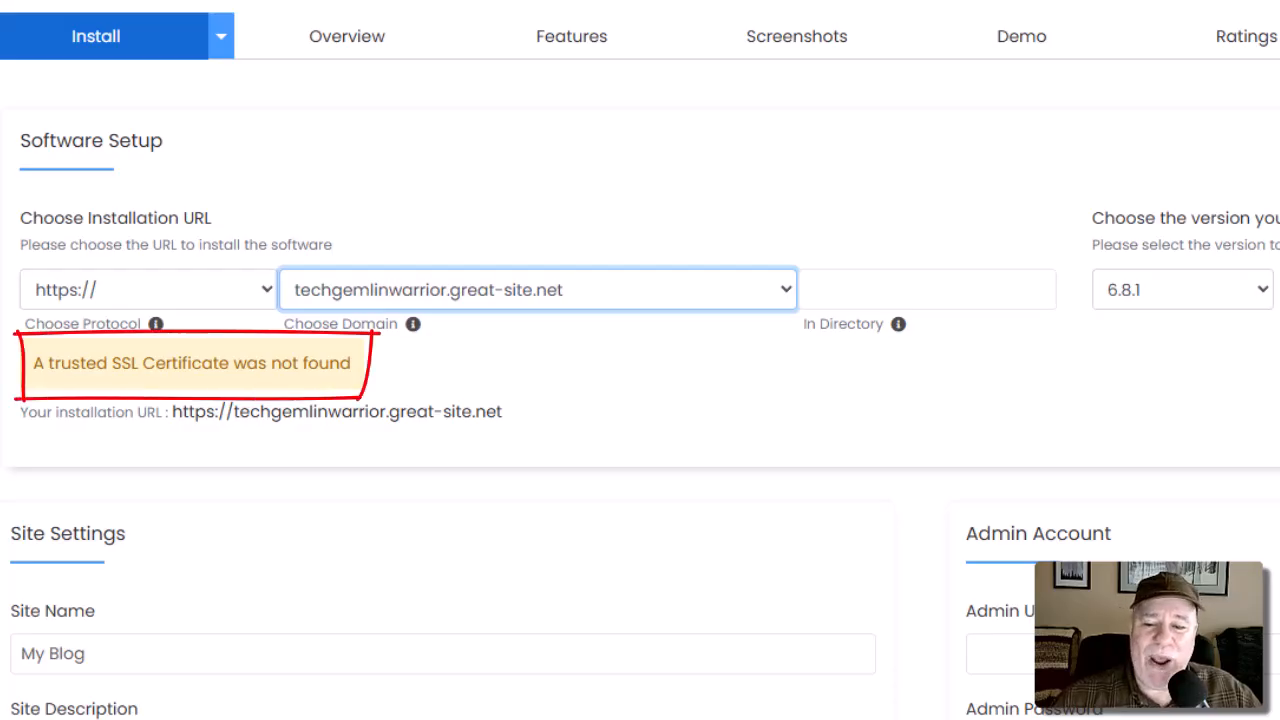
{"action": "mouse_move", "coordinate": [80, 364]}
{"action": "left_mouse_down"}
{"action": "mouse_move", "coordinate": [32, 352]}
{"action": "mouse_move", "coordinate": [63, 364]}
{"action": "left_mouse_up"}
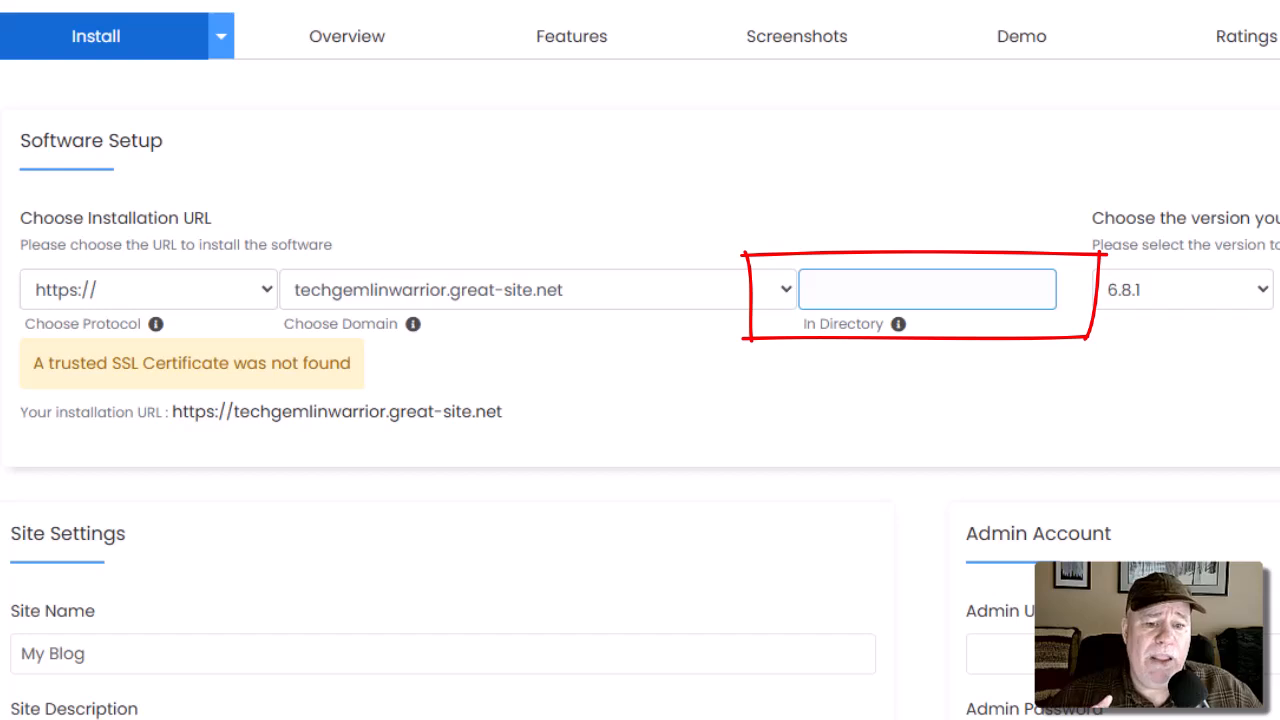
{"action": "left_click", "coordinate": [927, 289]}
{"action": "type", "text": "blog"}
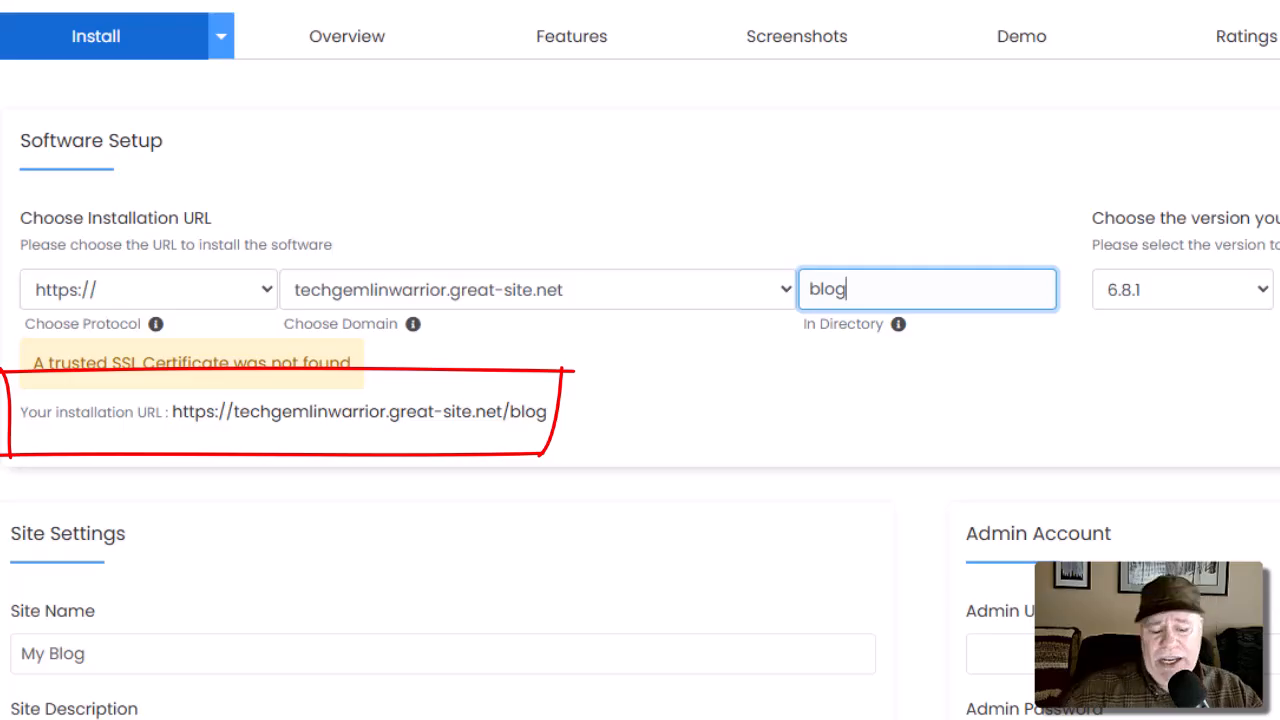
{"action": "key", "text": "BackSpace"}
{"action": "key", "text": "BackSpace"}
{"action": "key", "text": "BackSpace"}
{"action": "key", "text": "BackSpace"}
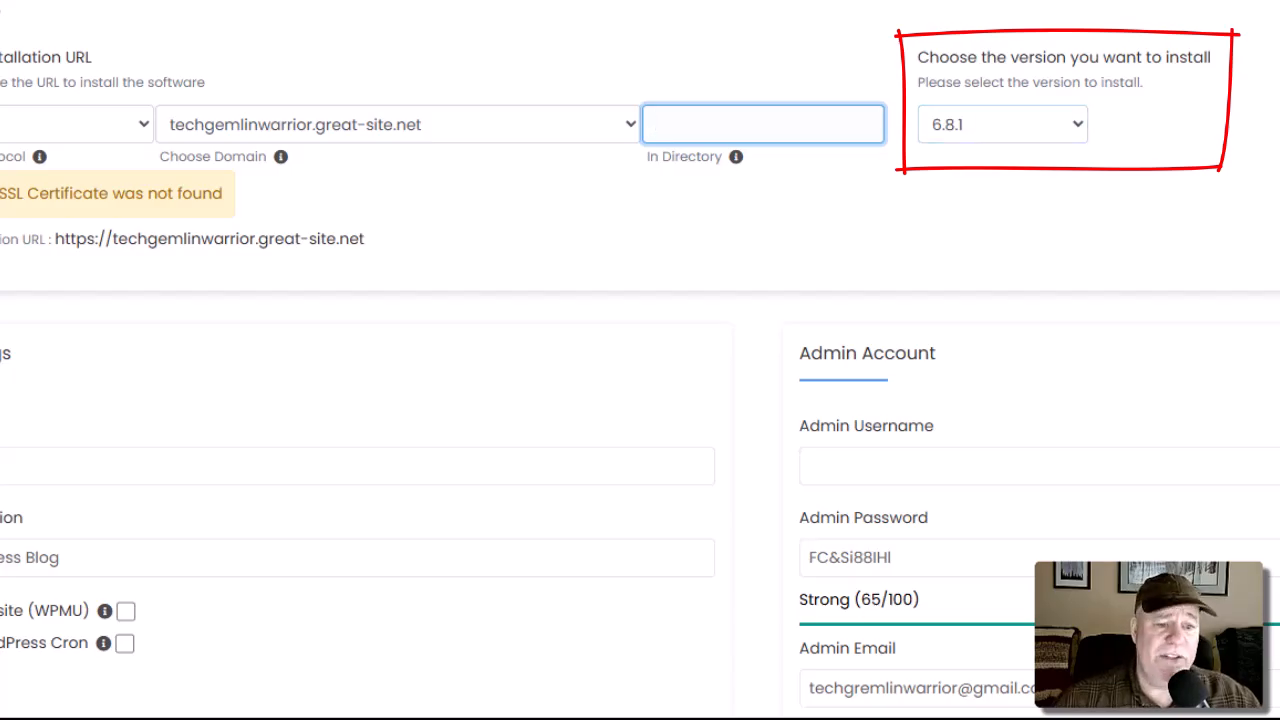
{"action": "scroll", "coordinate": [640, 360], "scroll_direction": "down", "scroll_amount": 1}
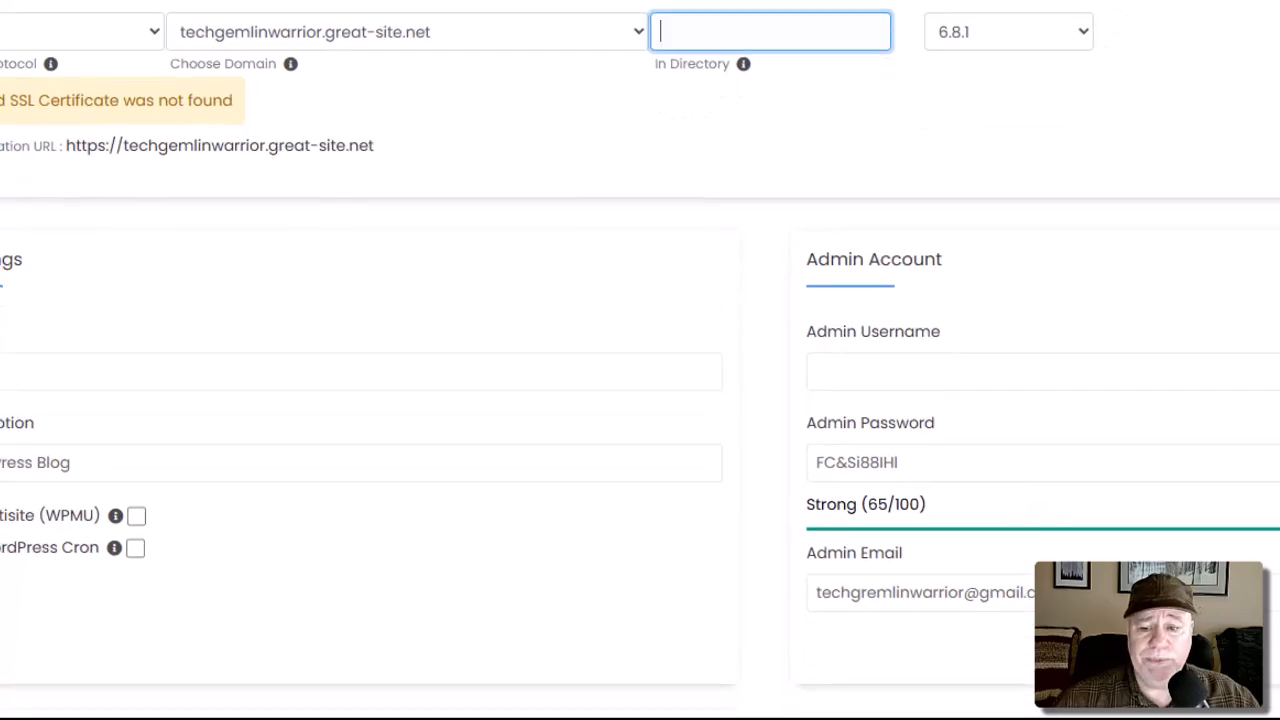
{"action": "scroll", "coordinate": [640, 360], "scroll_direction": "down", "scroll_amount": 1}
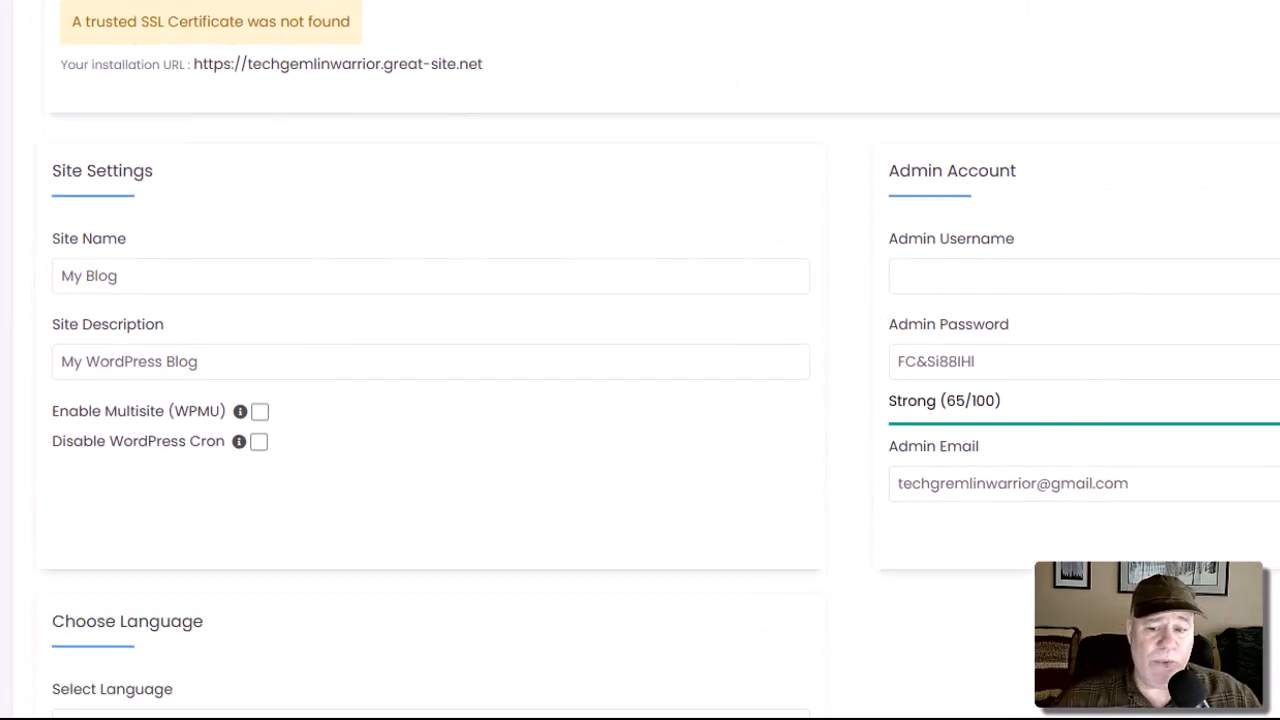
{"action": "scroll", "coordinate": [640, 360], "scroll_direction": "down", "scroll_amount": 1}
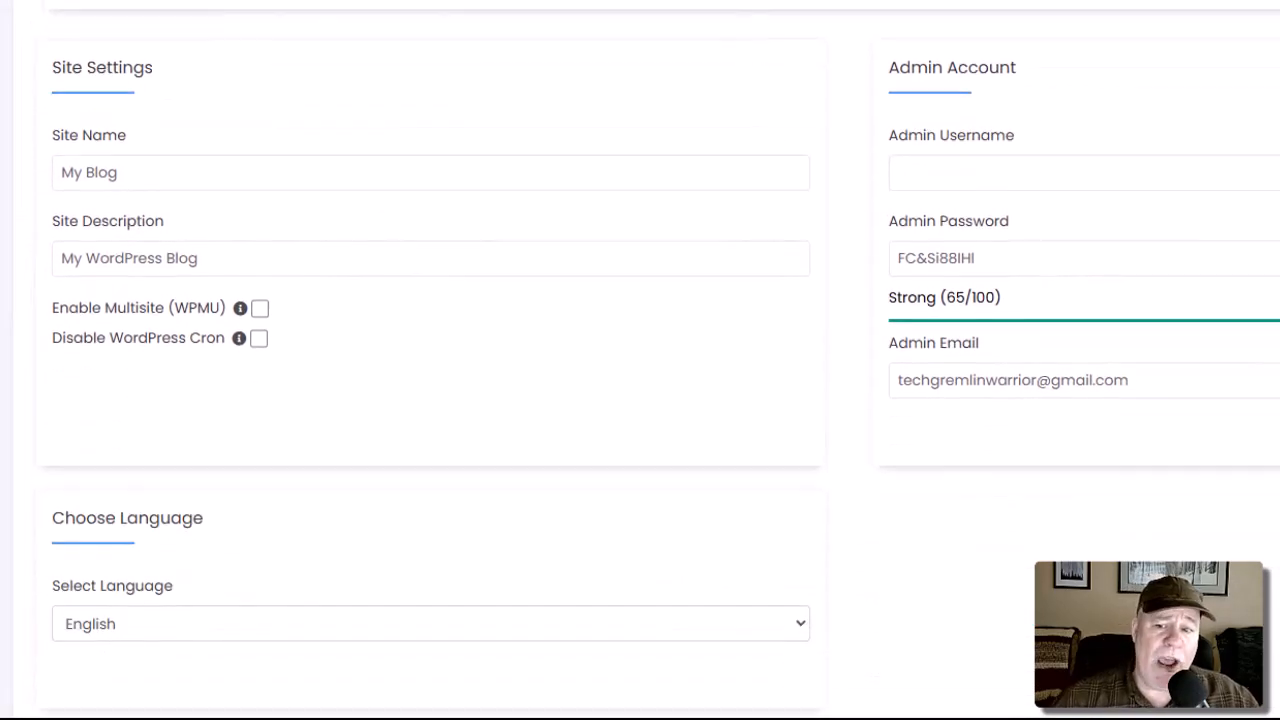
{"action": "left_click_drag", "start_coordinate": [118, 172], "coordinate": [60, 172]}
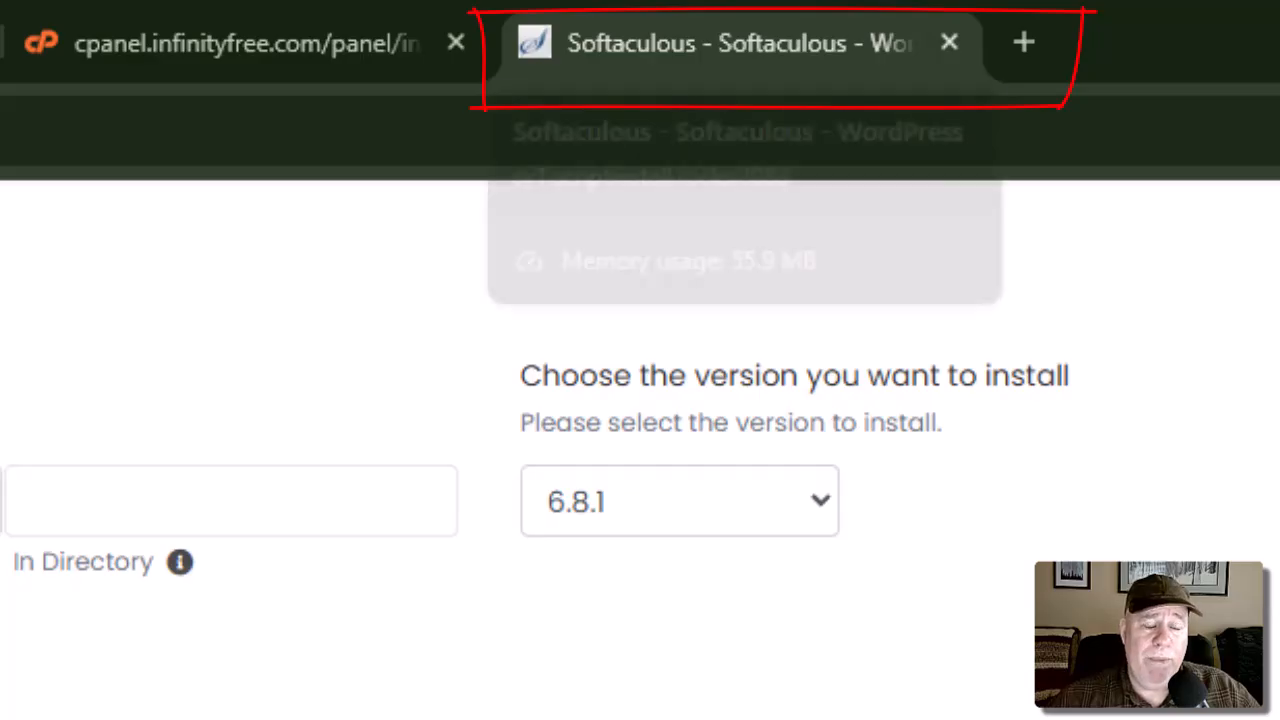
{"action": "left_click", "coordinate": [232, 501]}
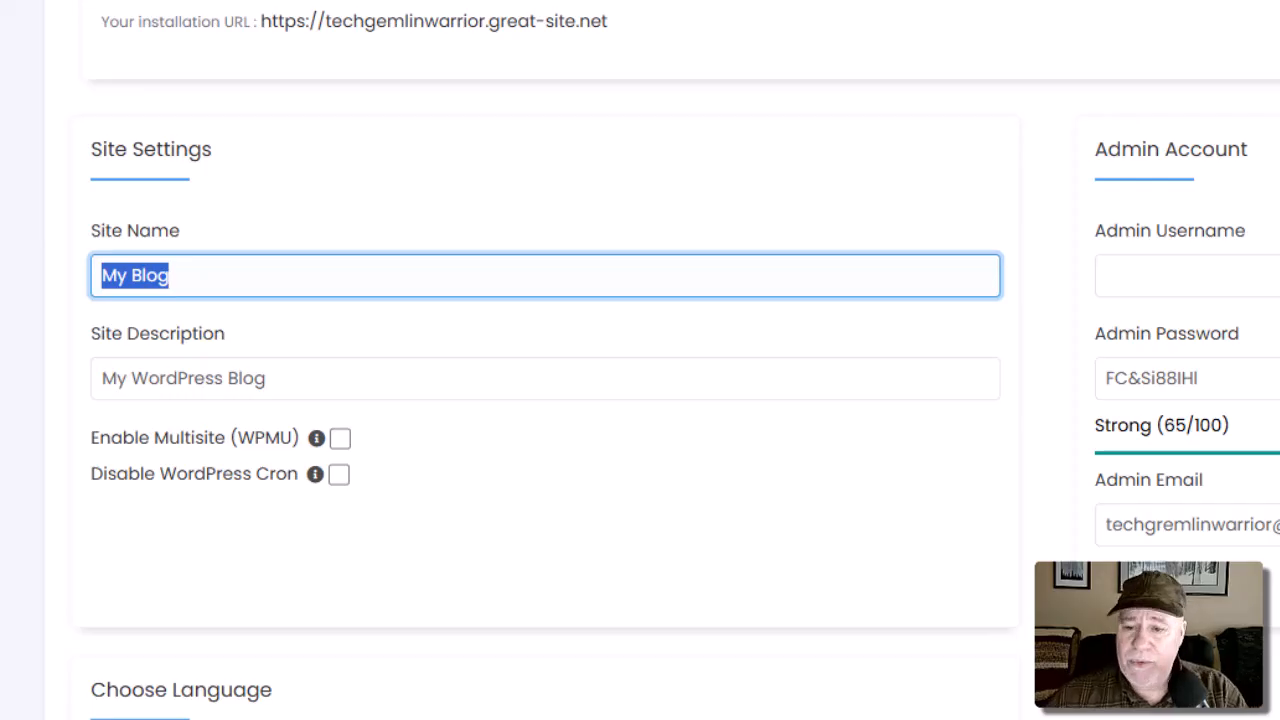
Step: Enter 'The Tech Gremlin Warrior' as the Site Name, then select the default description
{"action": "type", "text": "The Tech"}
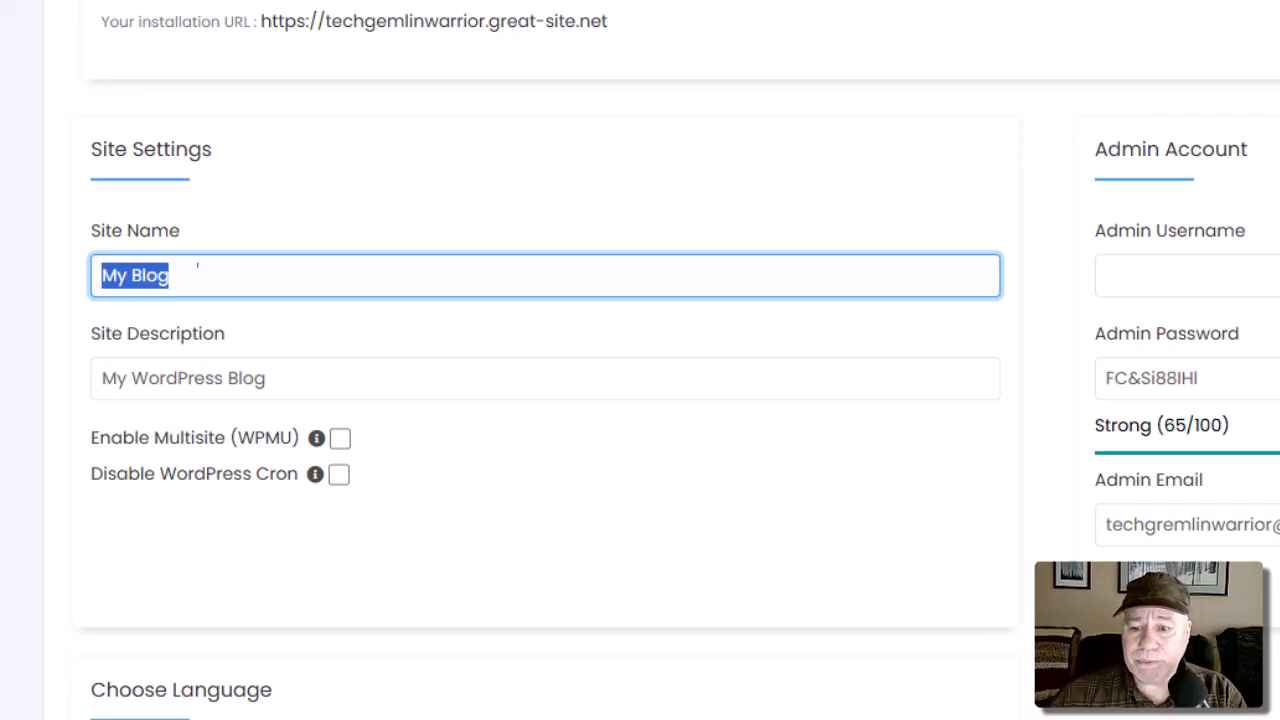
{"action": "type", "text": "mlin W"}
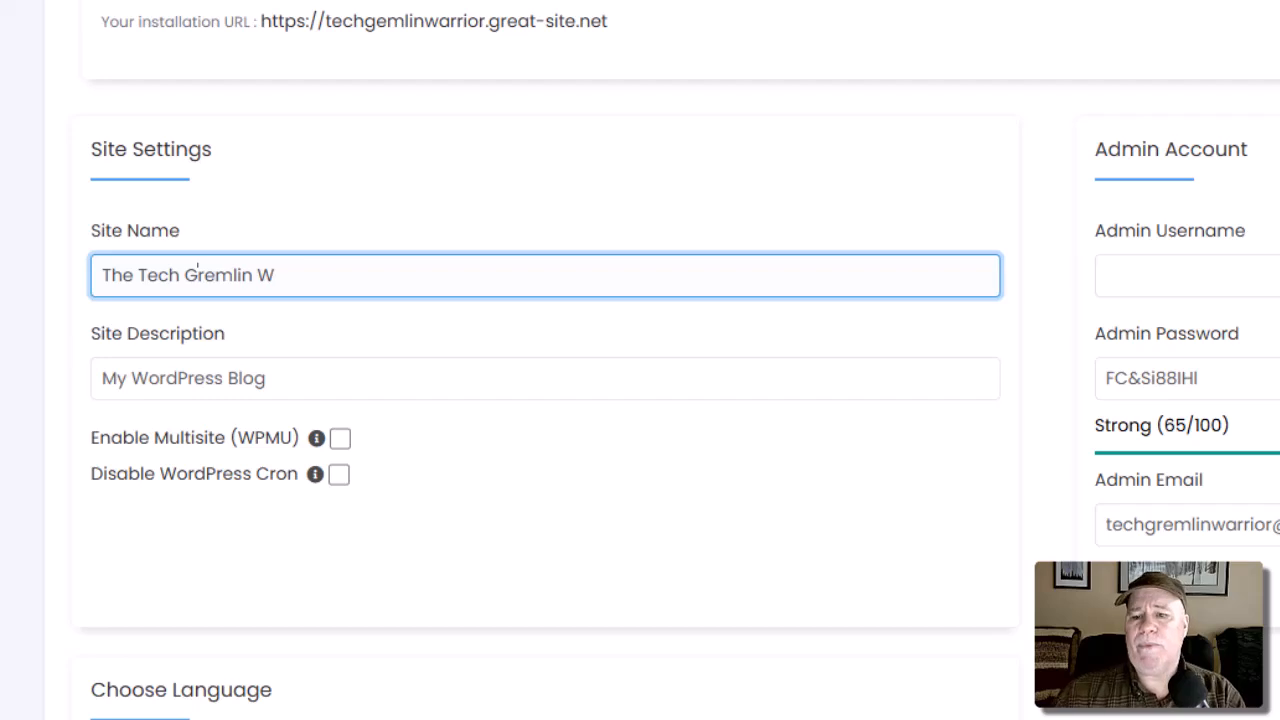
{"action": "type", "text": "arrior"}
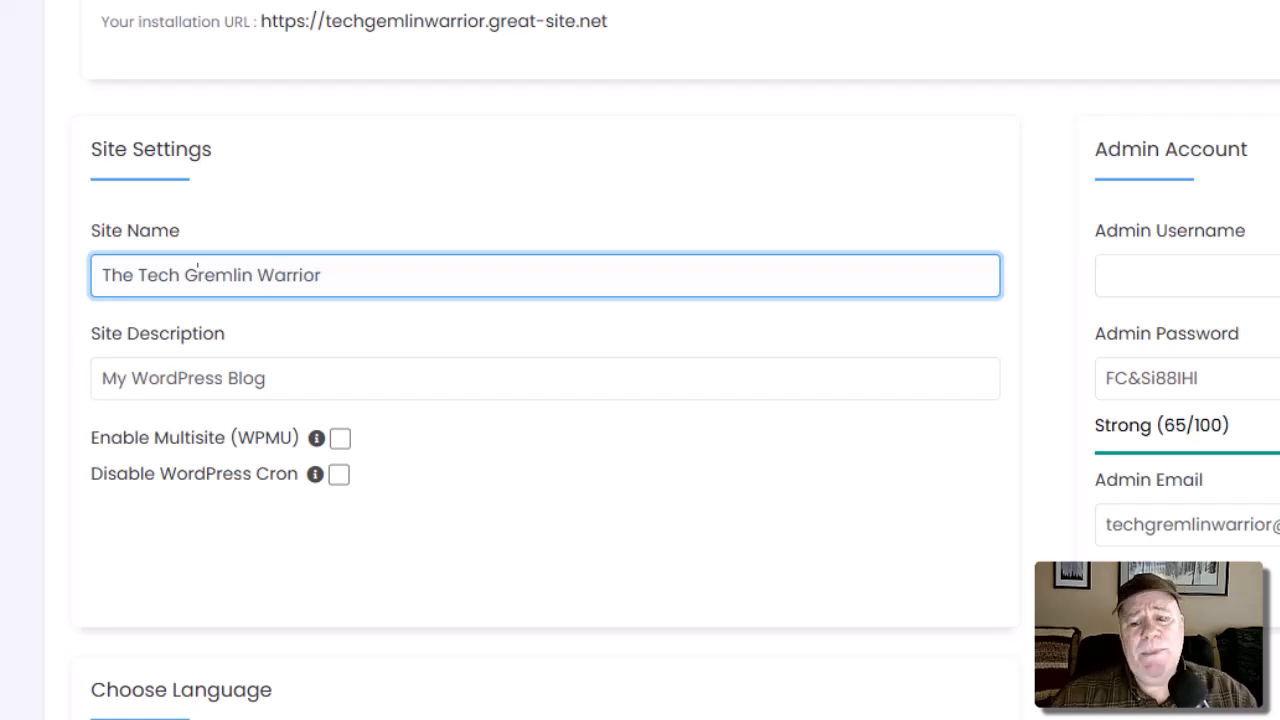
{"action": "triple_click", "coordinate": [262, 379]}
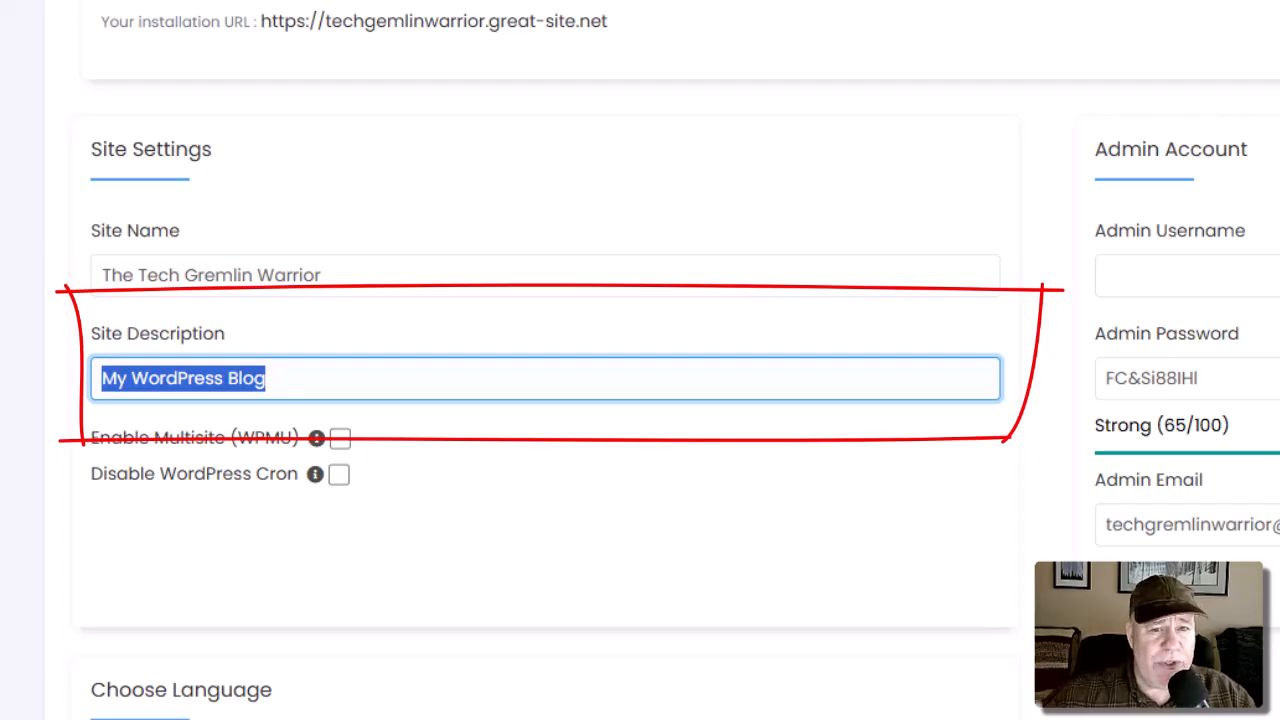
Step: Replace 'My WordPress Blog' with 'Get help with all of your issues that come when the tech gremlins come out to play!'
{"action": "key", "text": "BackSpace"}
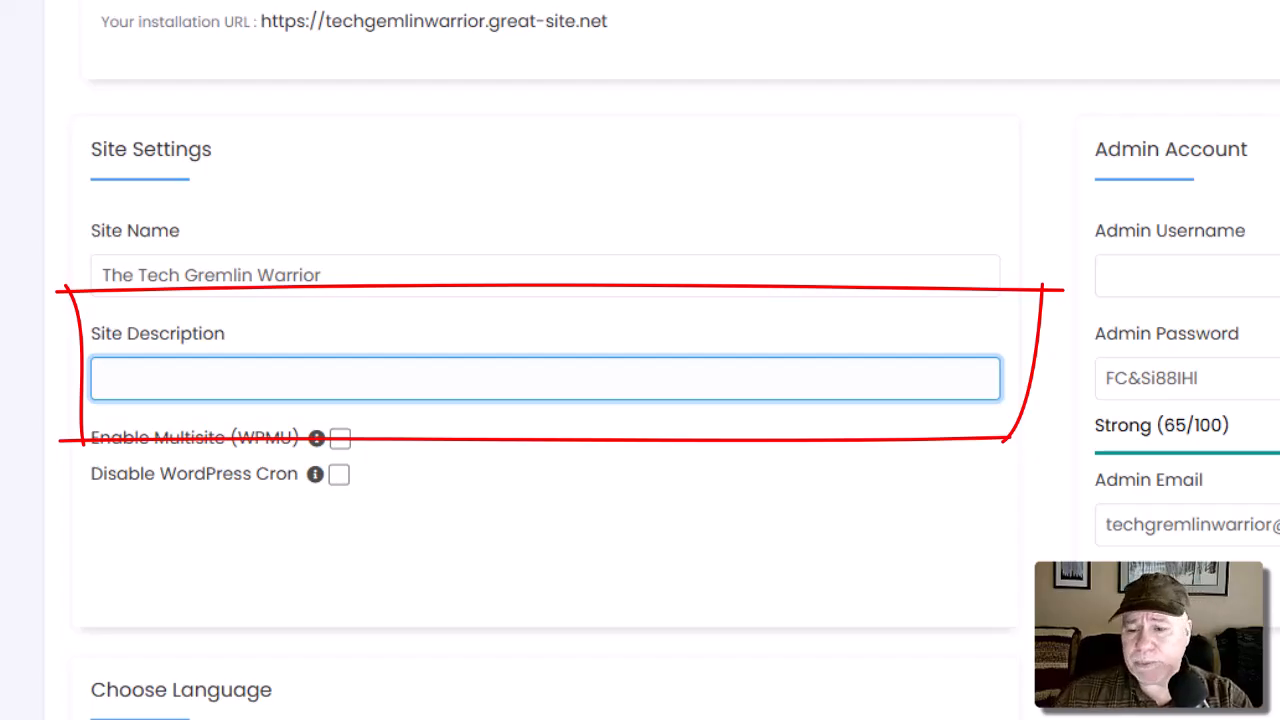
{"action": "type", "text": "He"}
{"action": "key", "text": "BackSpace"}
{"action": "key", "text": "BackSpace"}
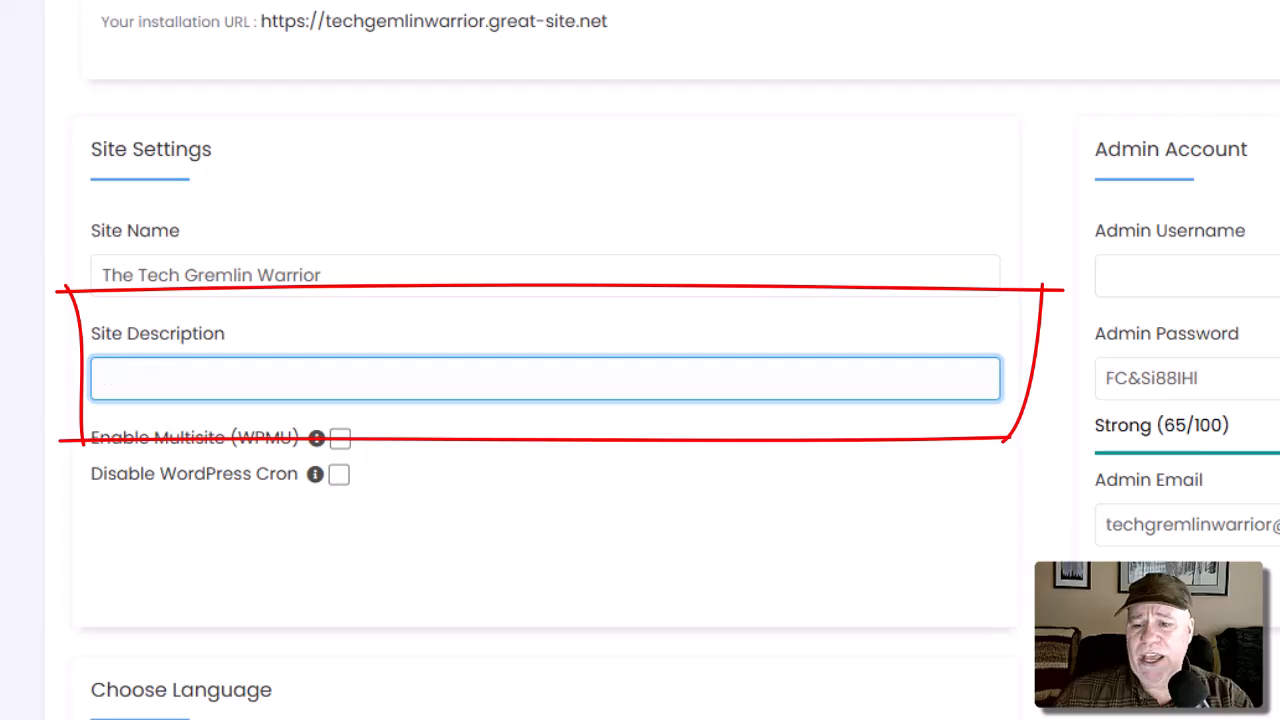
{"action": "type", "text": "Get help wi"}
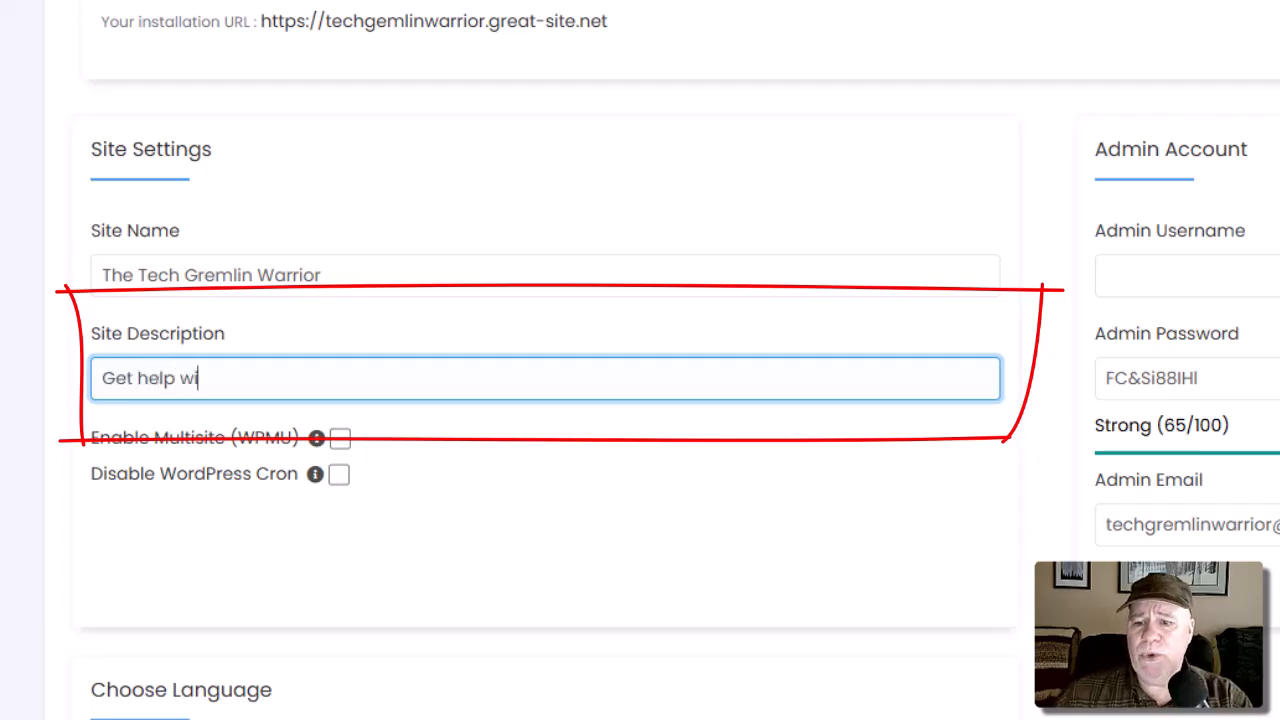
{"action": "type", "text": "th all of t"}
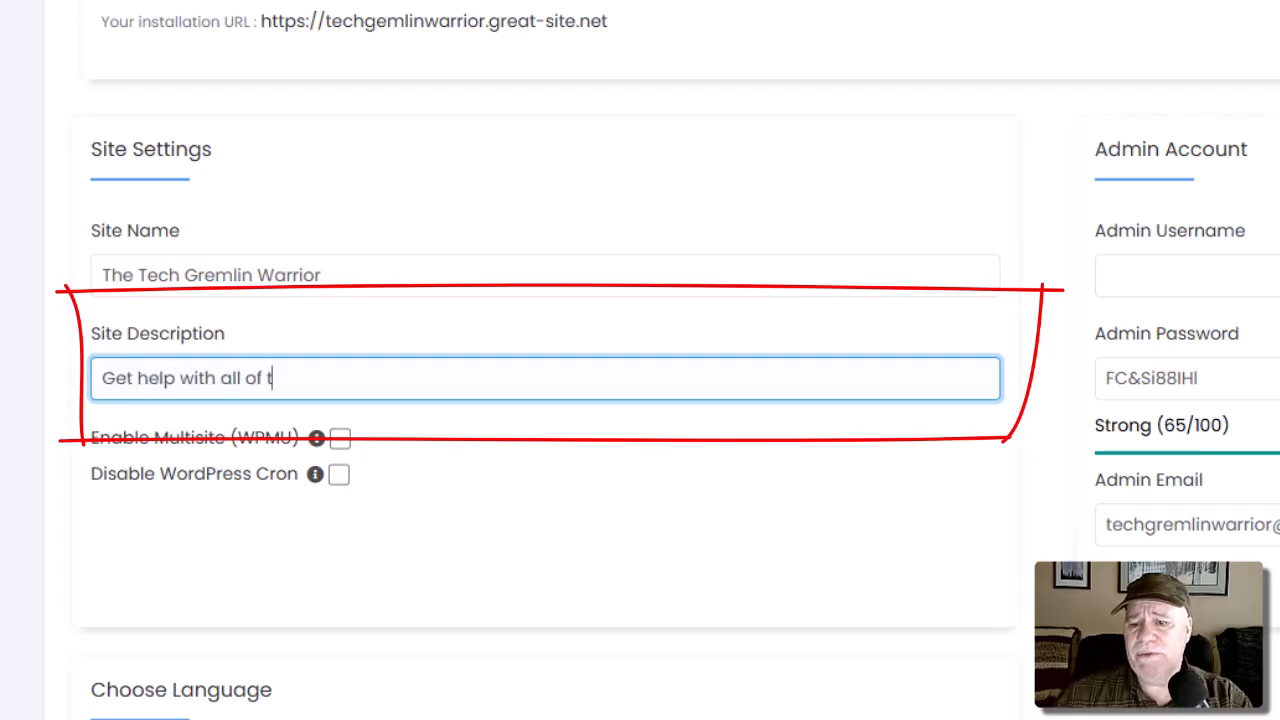
{"action": "type", "text": "h"}
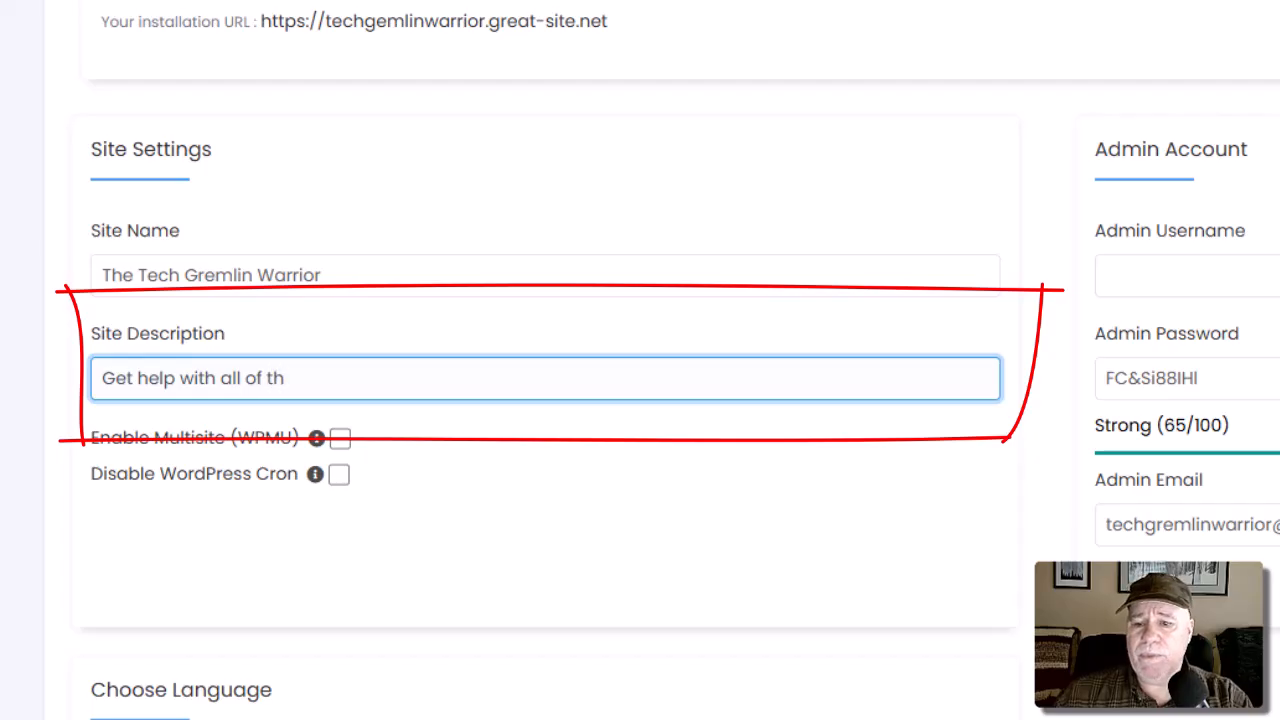
{"action": "key", "text": "BackSpace"}
{"action": "key", "text": "BackSpace"}
{"action": "type", "text": "your "}
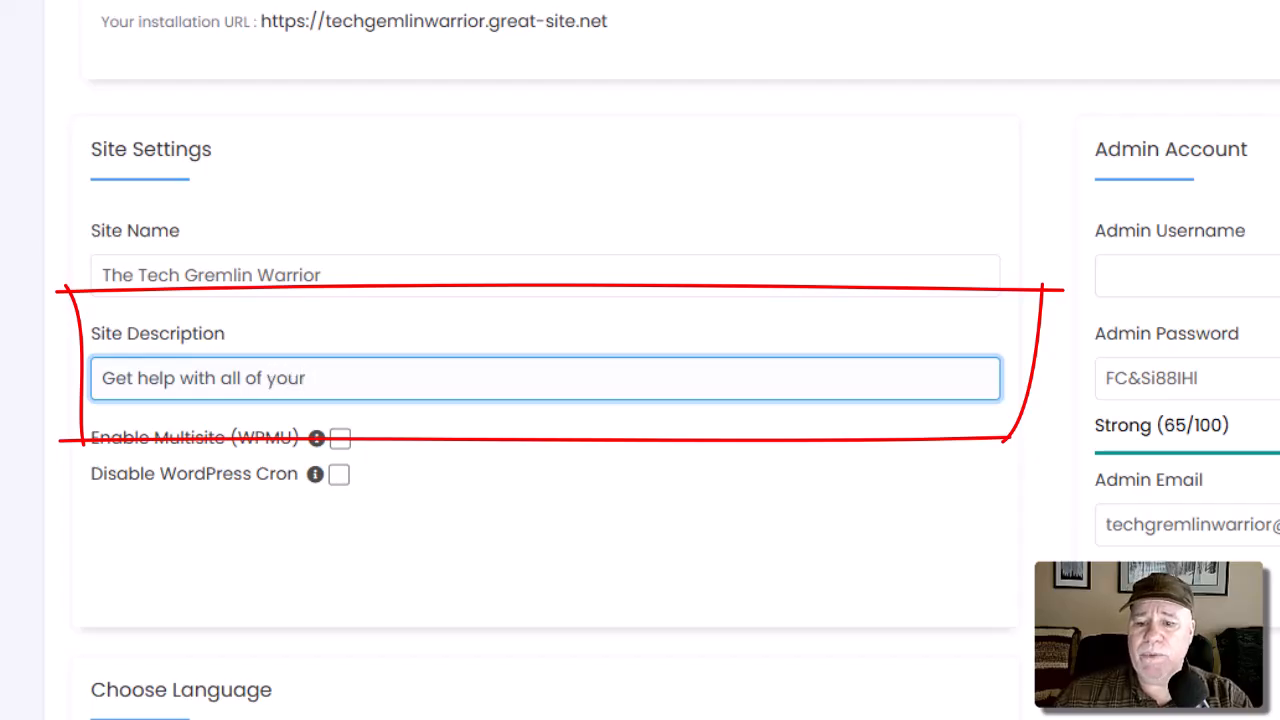
{"action": "type", "text": "issues that"}
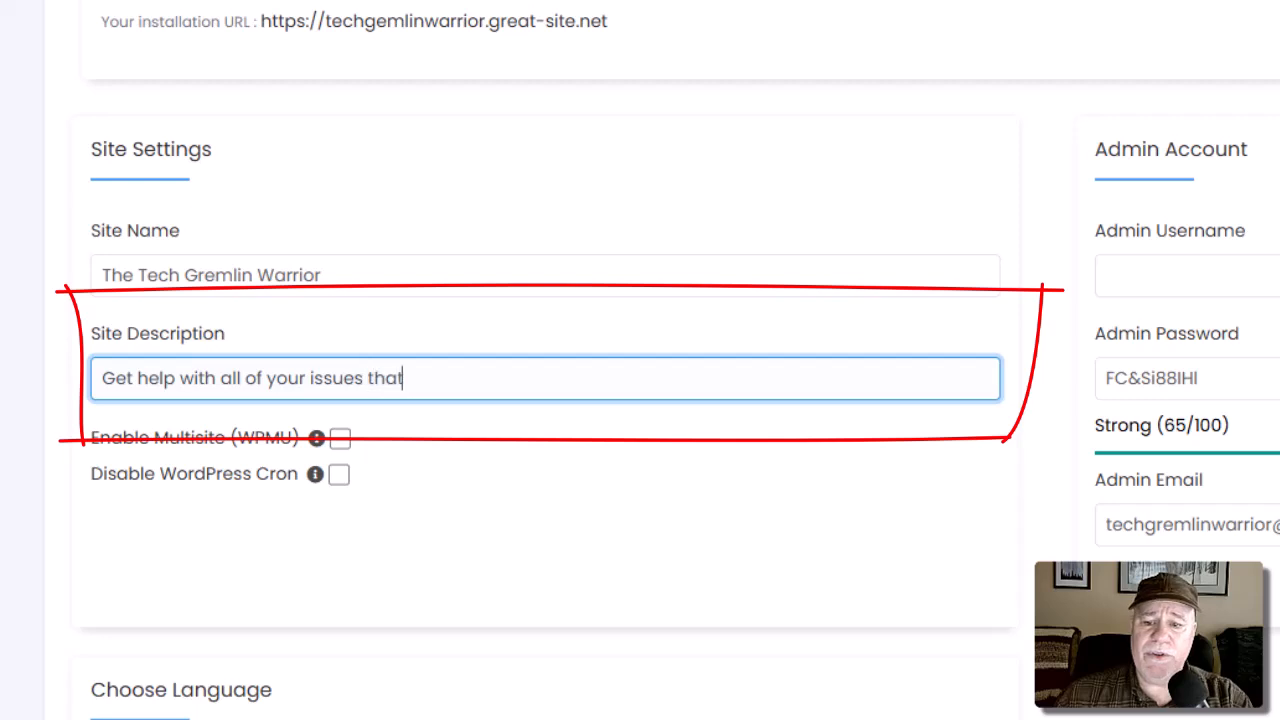
{"action": "type", "text": " come"}
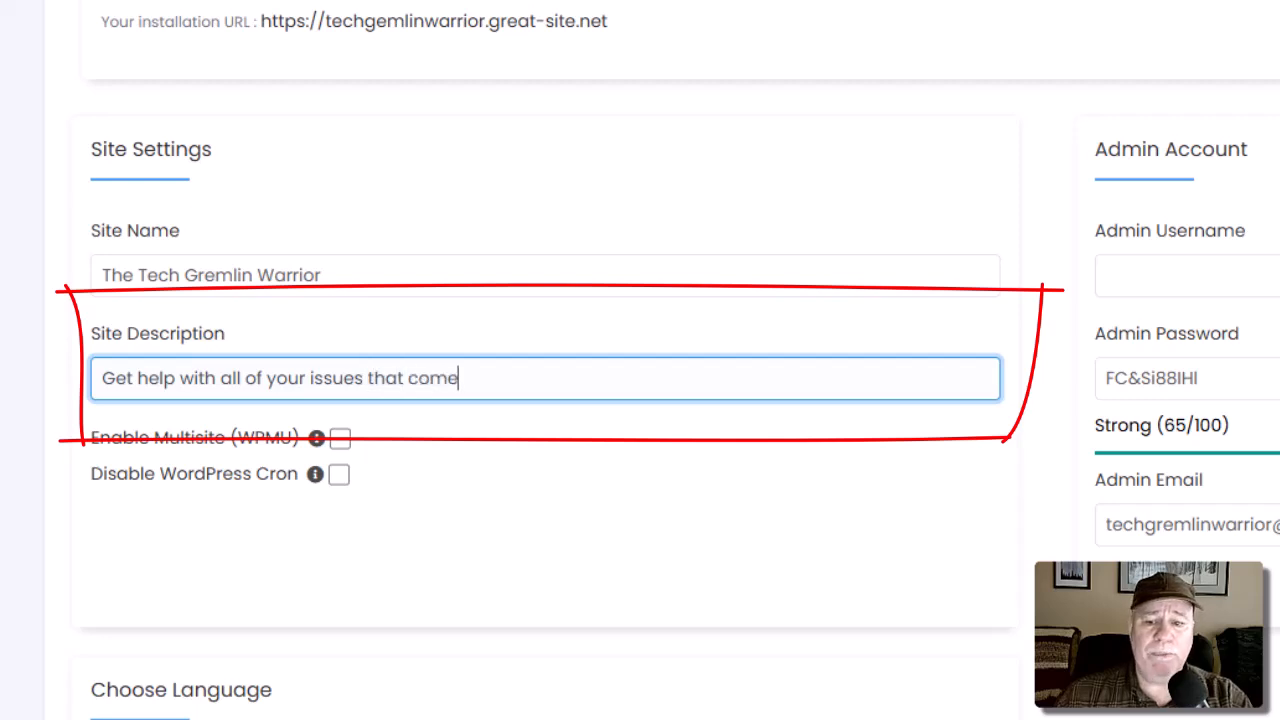
{"action": "type", "text": " when the tec"}
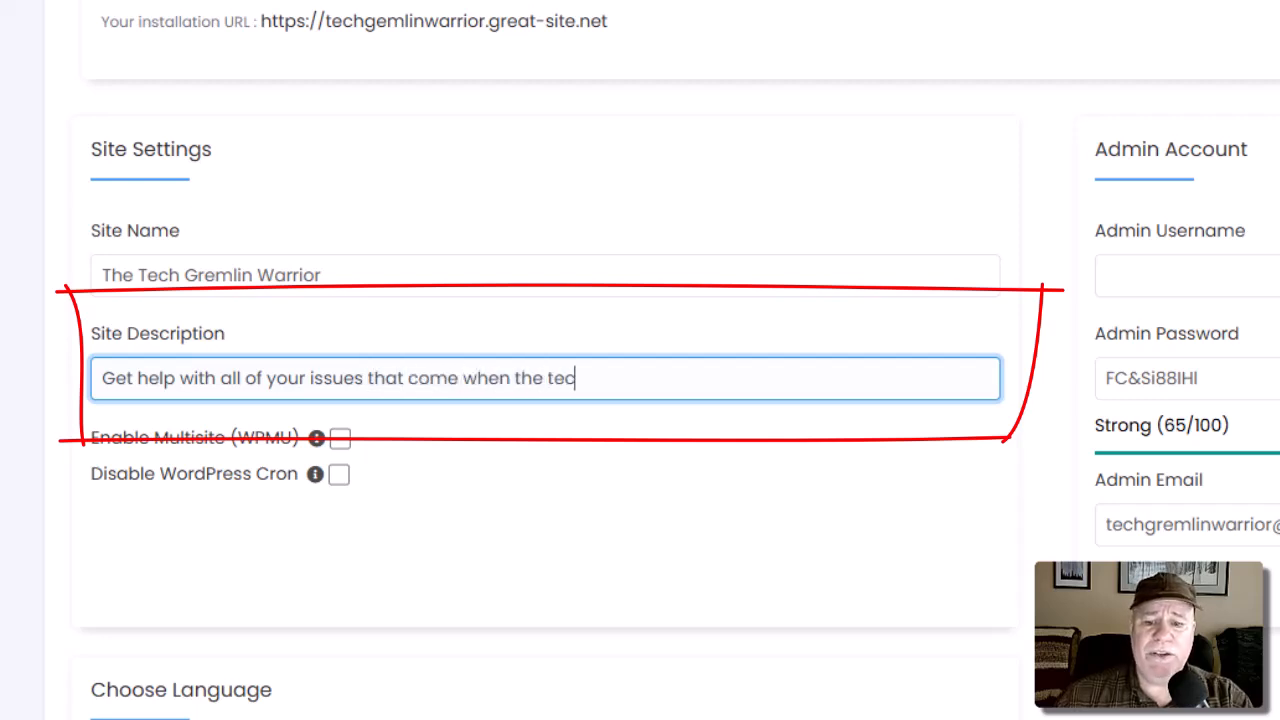
{"action": "type", "text": "h gremlins"}
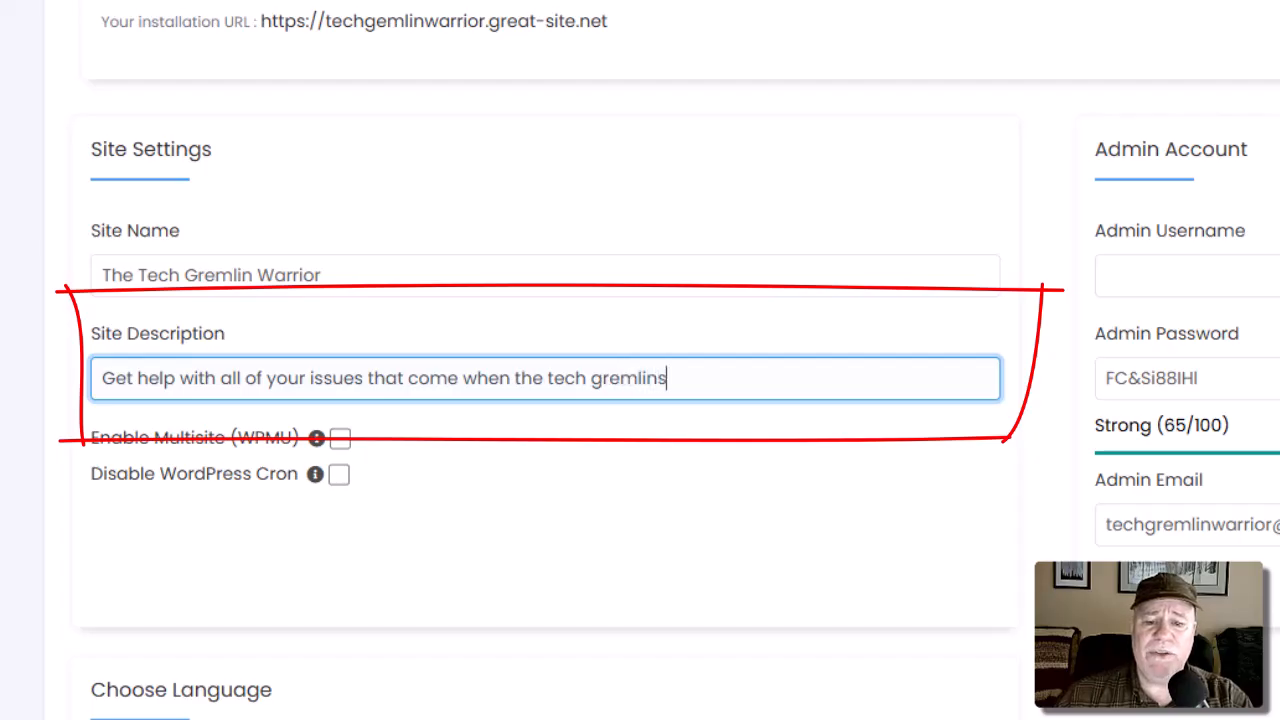
{"action": "type", "text": " come "}
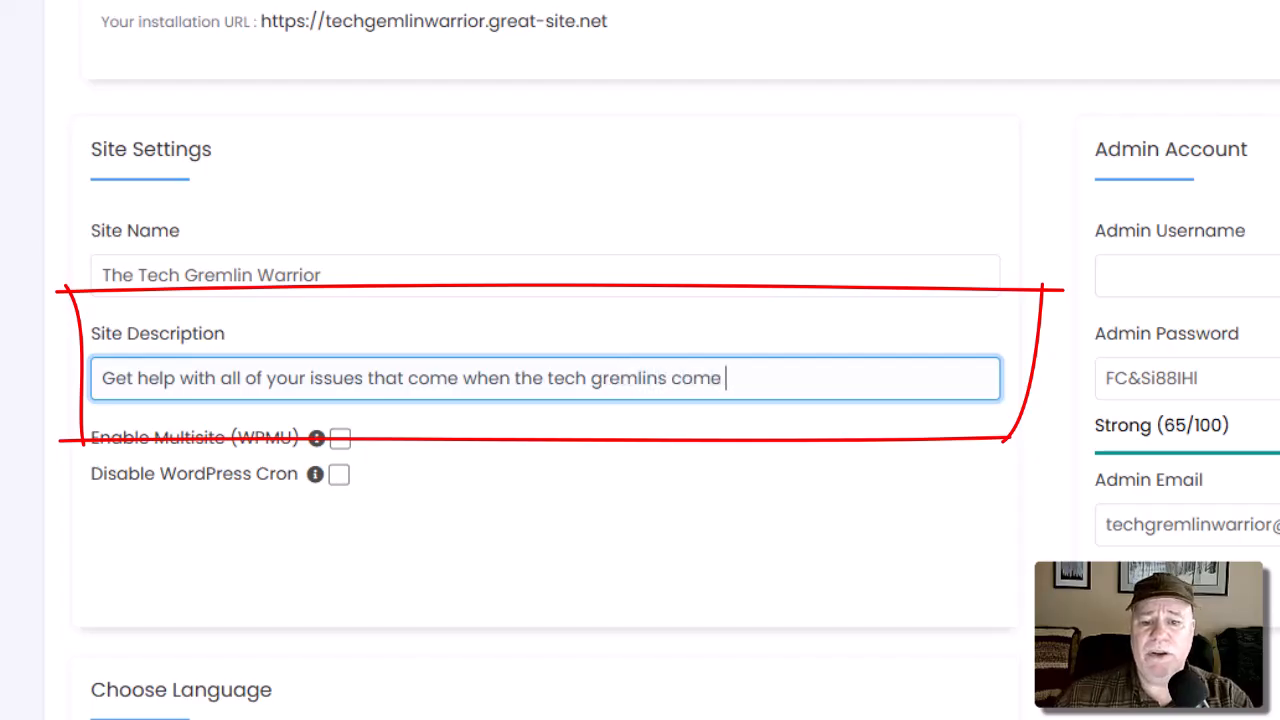
{"action": "type", "text": "out to play"}
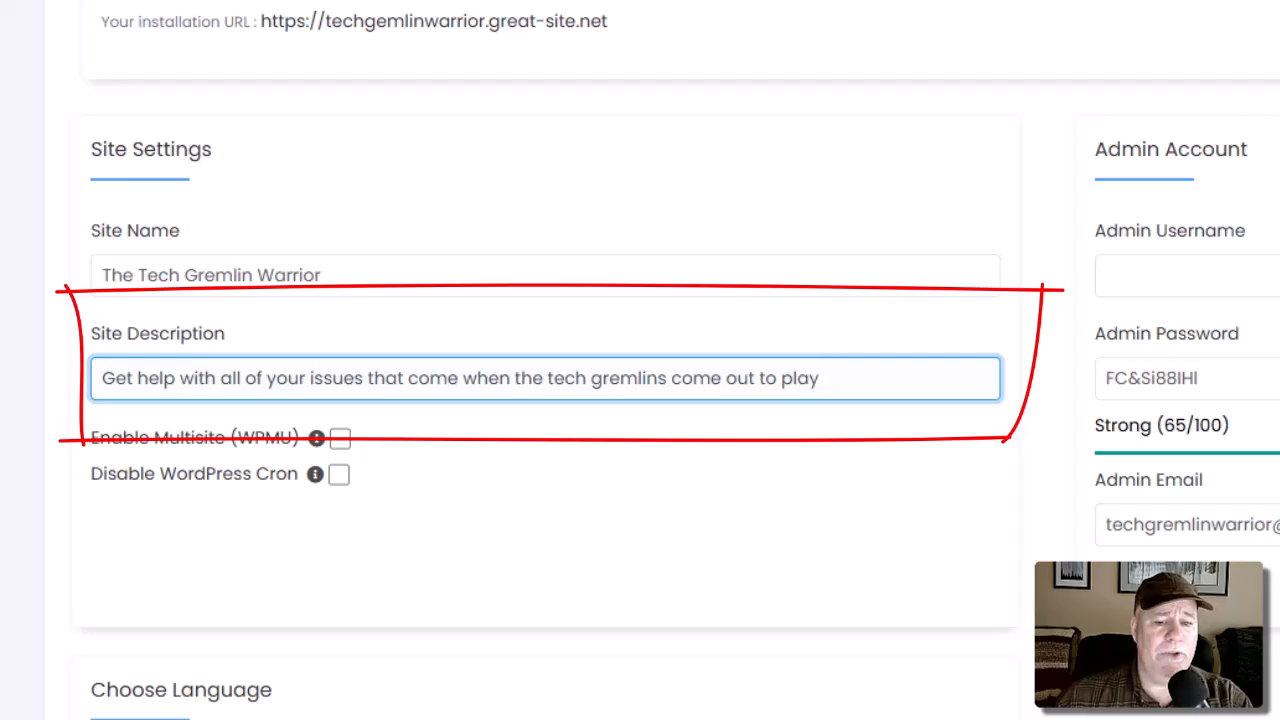
{"action": "type", "text": "!"}
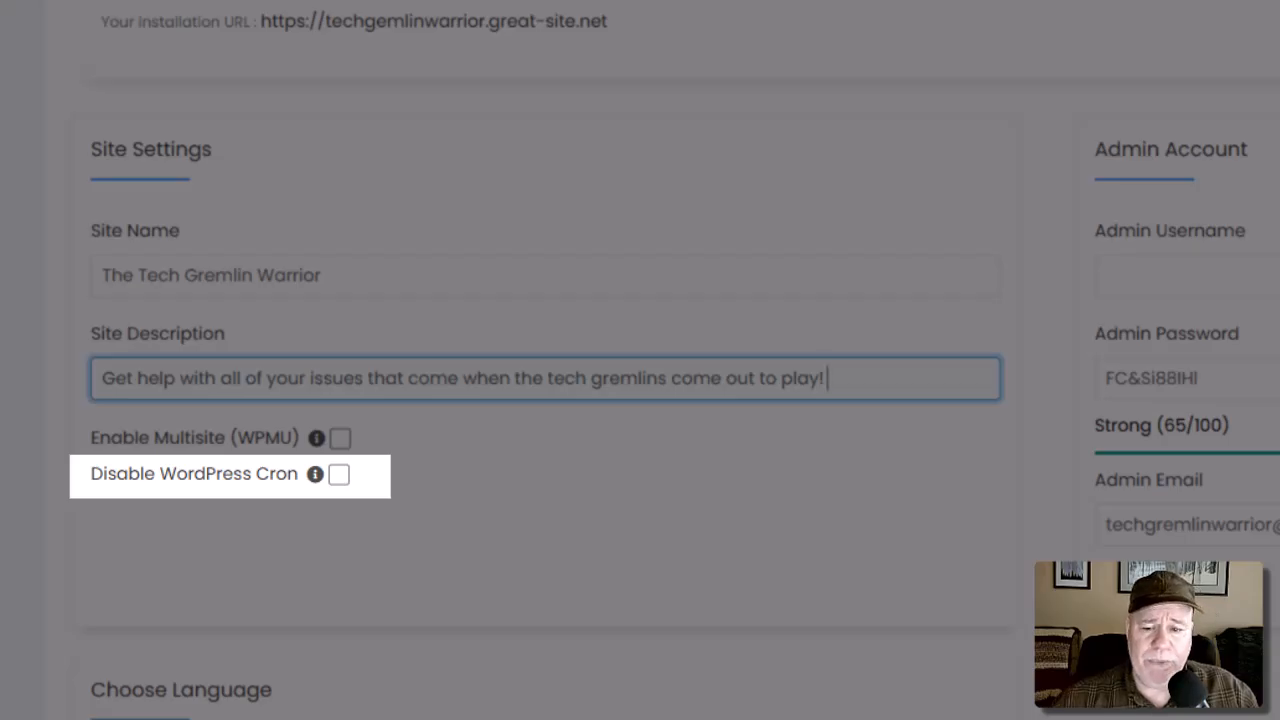
{"action": "mouse_move", "coordinate": [315, 474]}
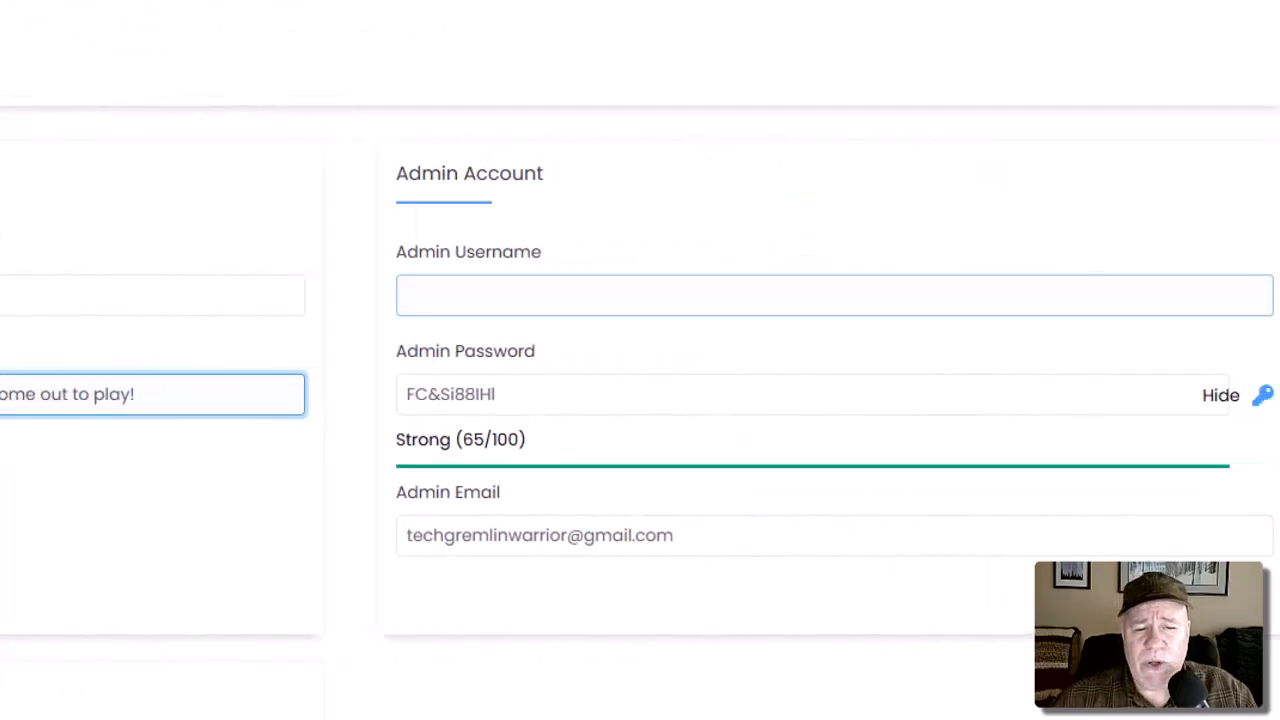
Step: Type the chosen admin username into the Admin Username field
{"action": "left_click", "coordinate": [792, 297]}
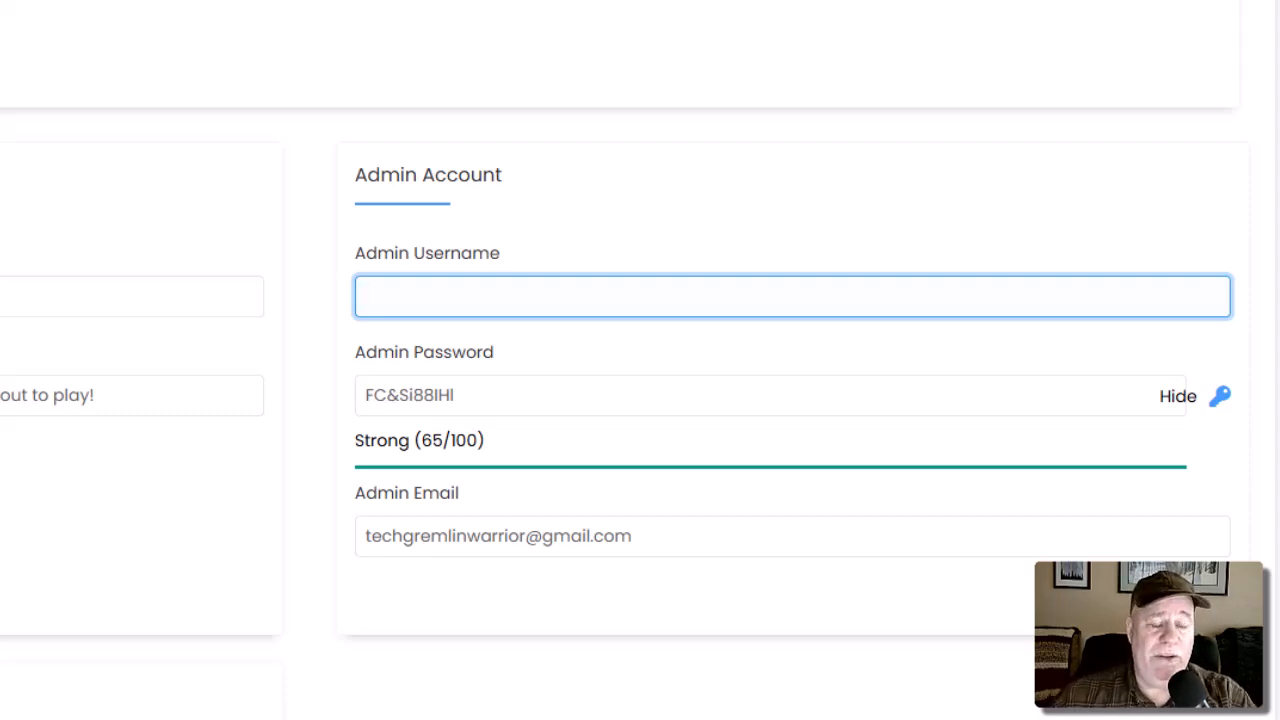
{"action": "type", "text": "h"}
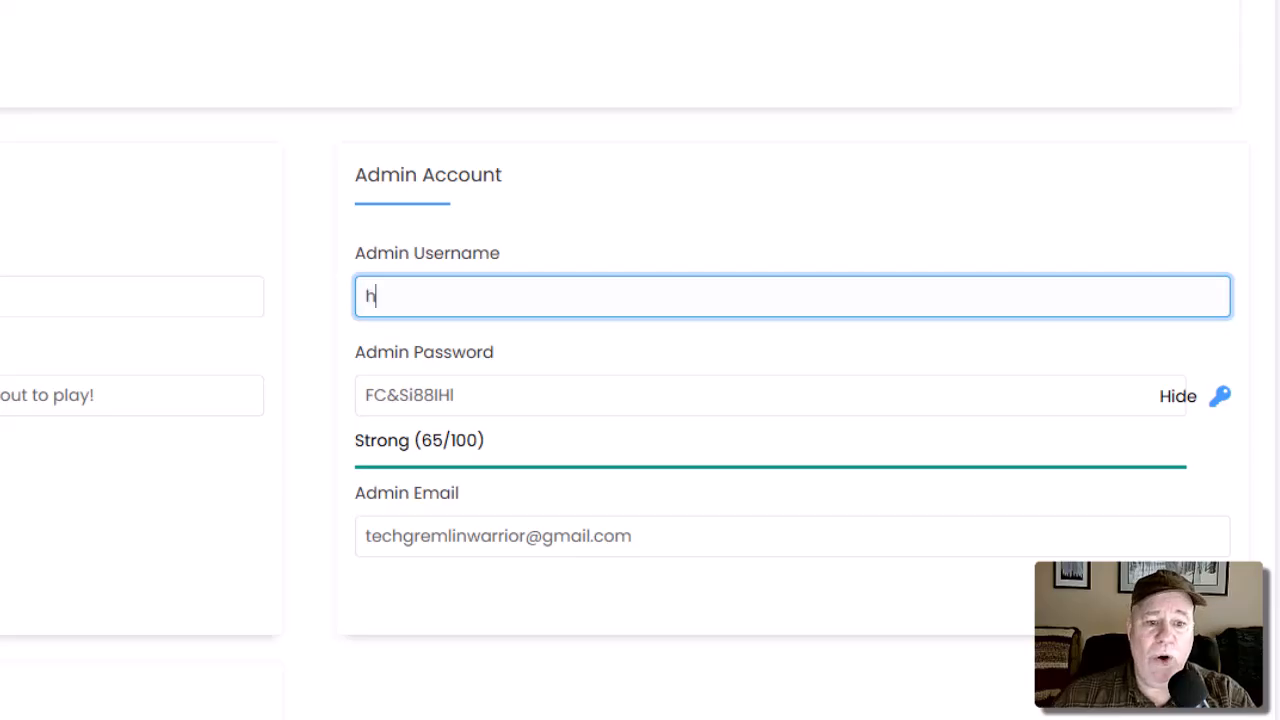
{"action": "type", "text": "oyomoyo"}
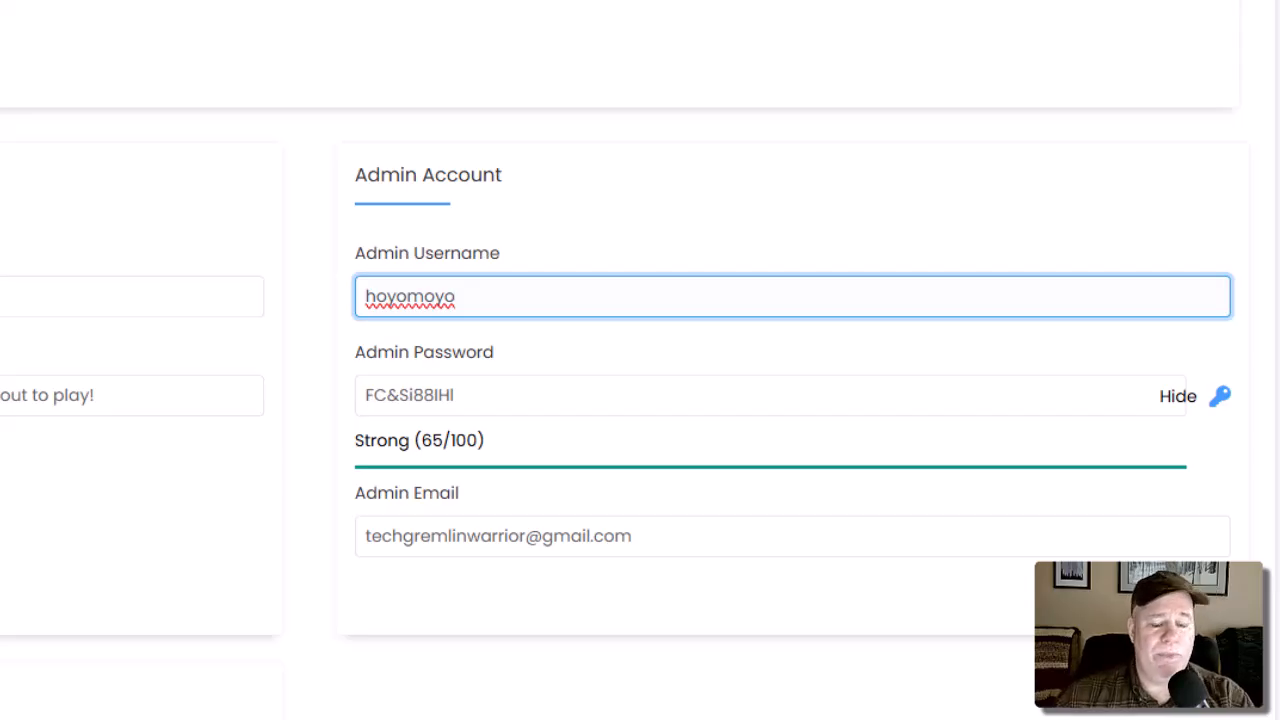
{"action": "type", "text": "18"}
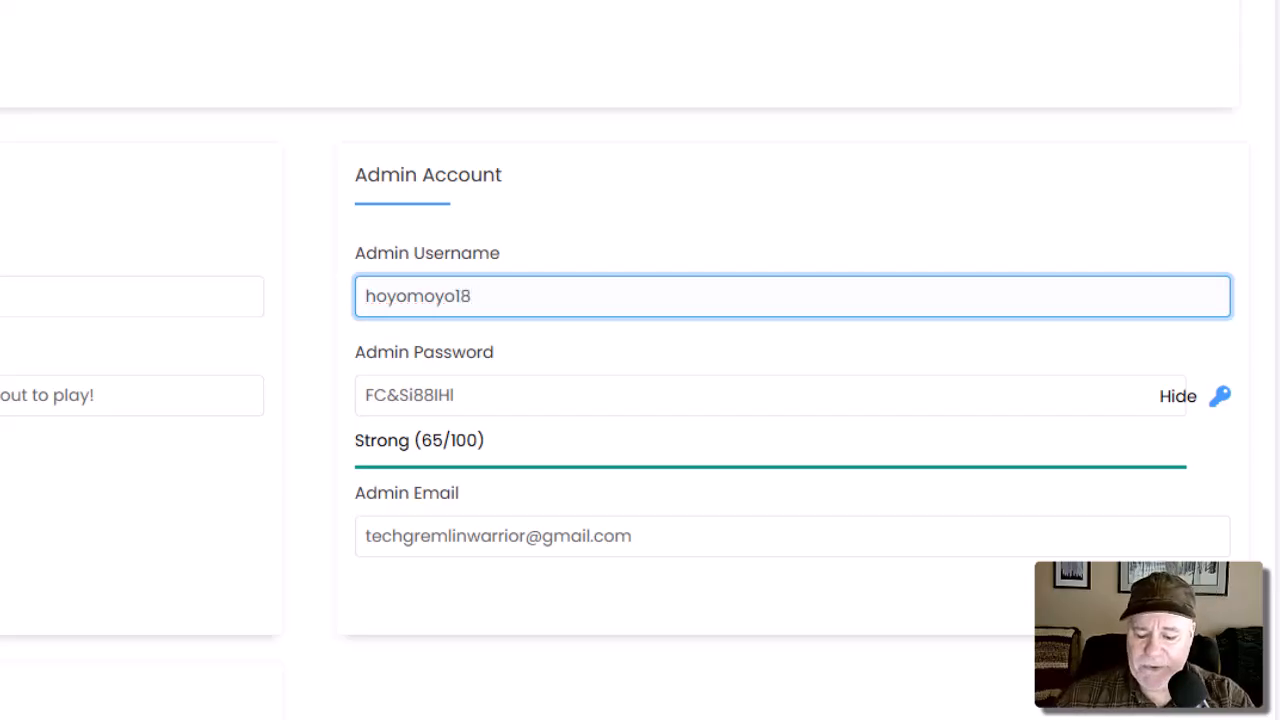
{"action": "type", "text": "3"}
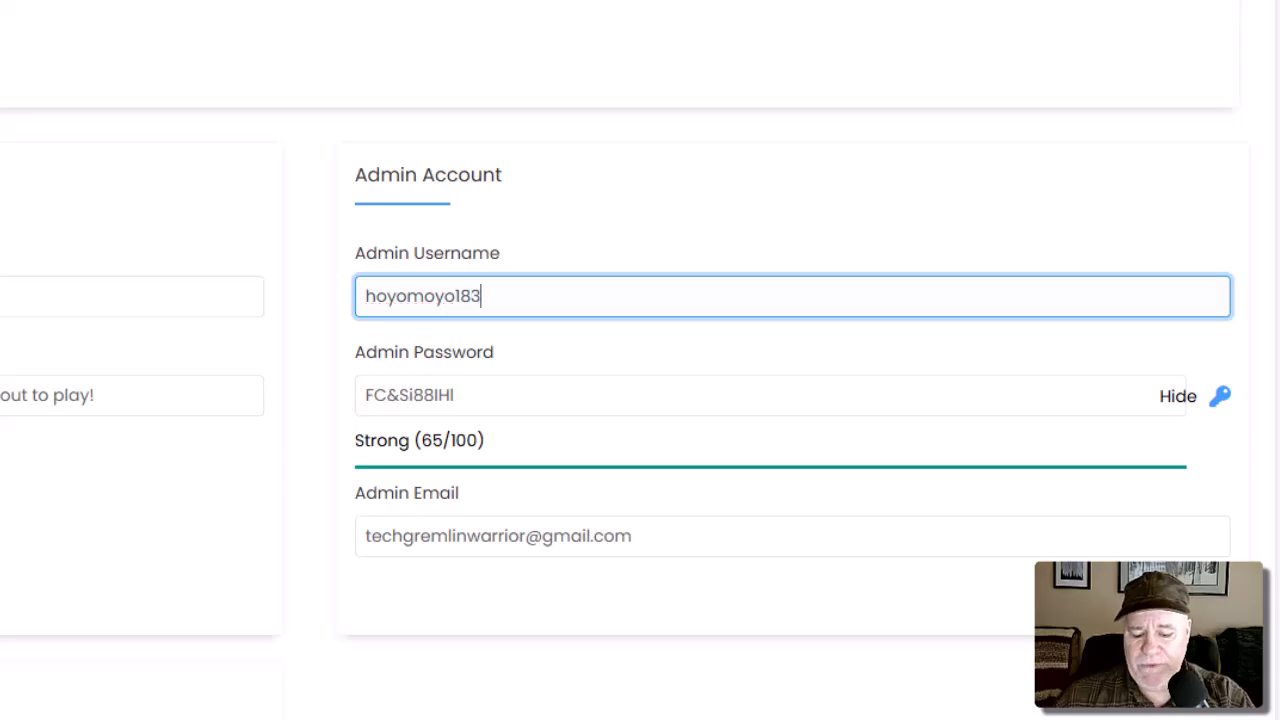
{"action": "type", "text": "5"}
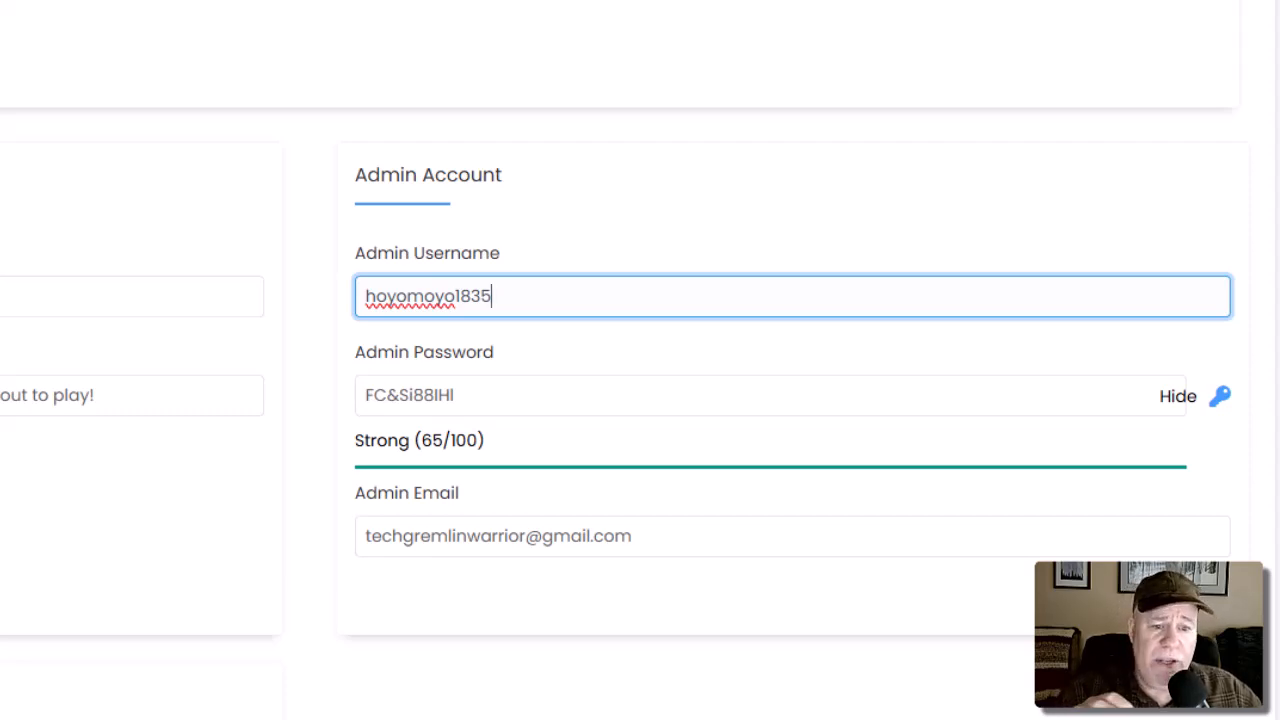
{"action": "left_click_drag", "start_coordinate": [493, 296], "coordinate": [365, 296]}
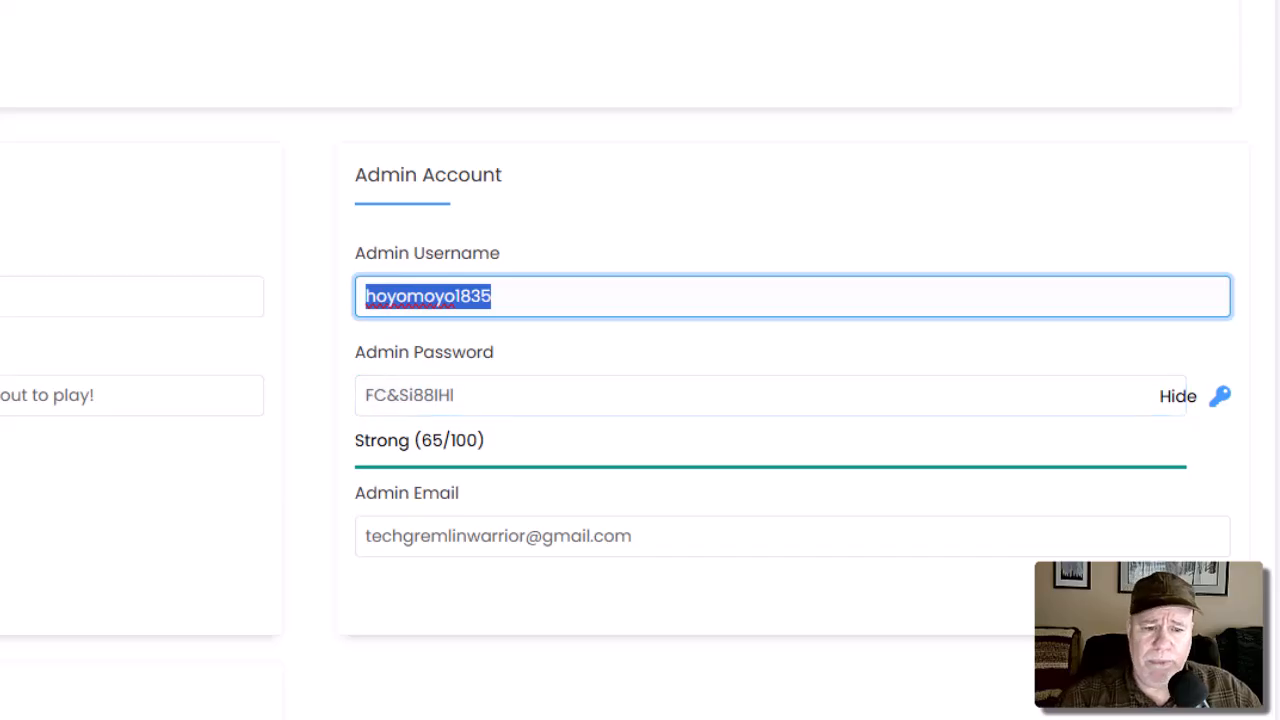
{"action": "left_click_drag", "start_coordinate": [480, 396], "coordinate": [362, 396]}
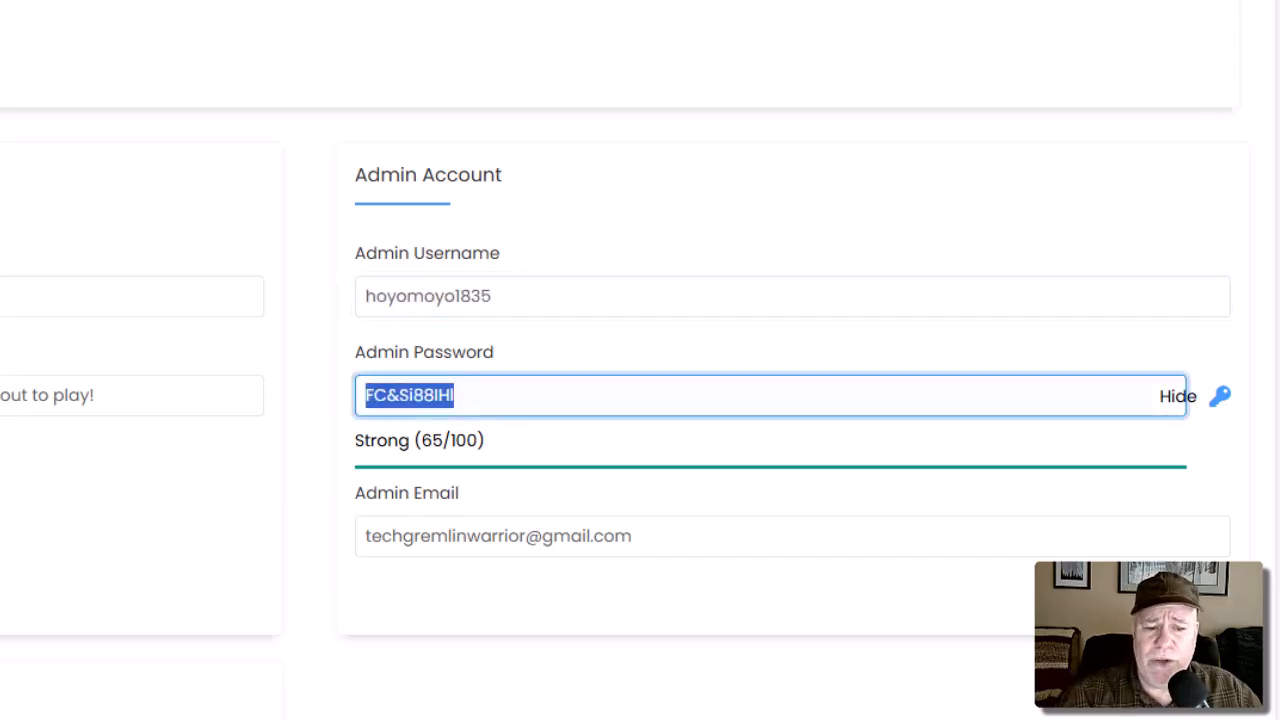
{"action": "left_click", "coordinate": [462, 396]}
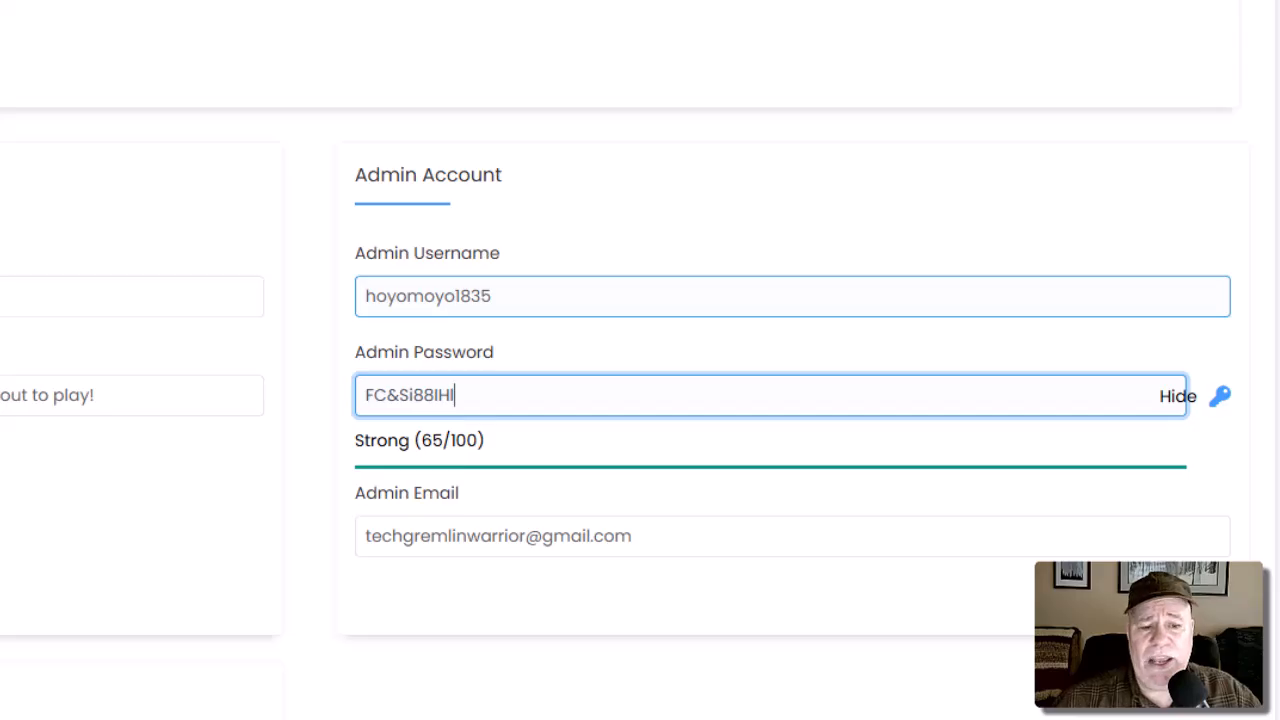
{"action": "left_click_drag", "start_coordinate": [493, 297], "coordinate": [362, 297]}
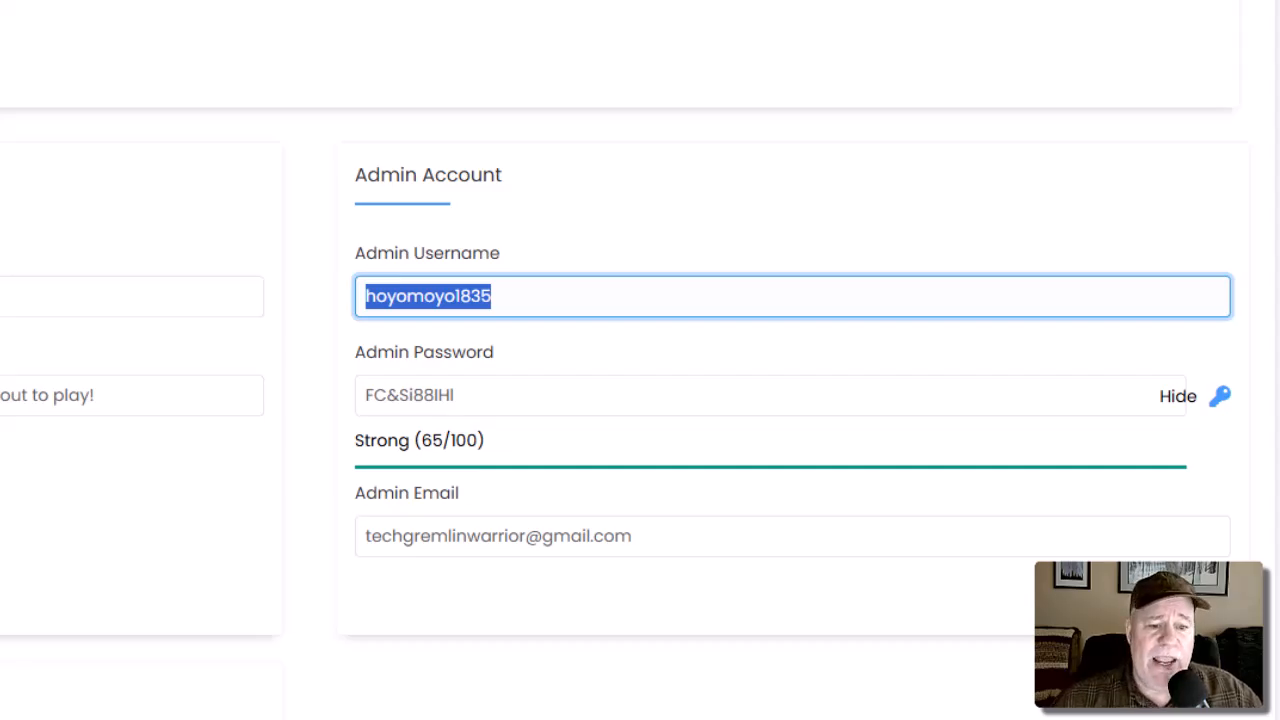
{"action": "left_click", "coordinate": [640, 226]}
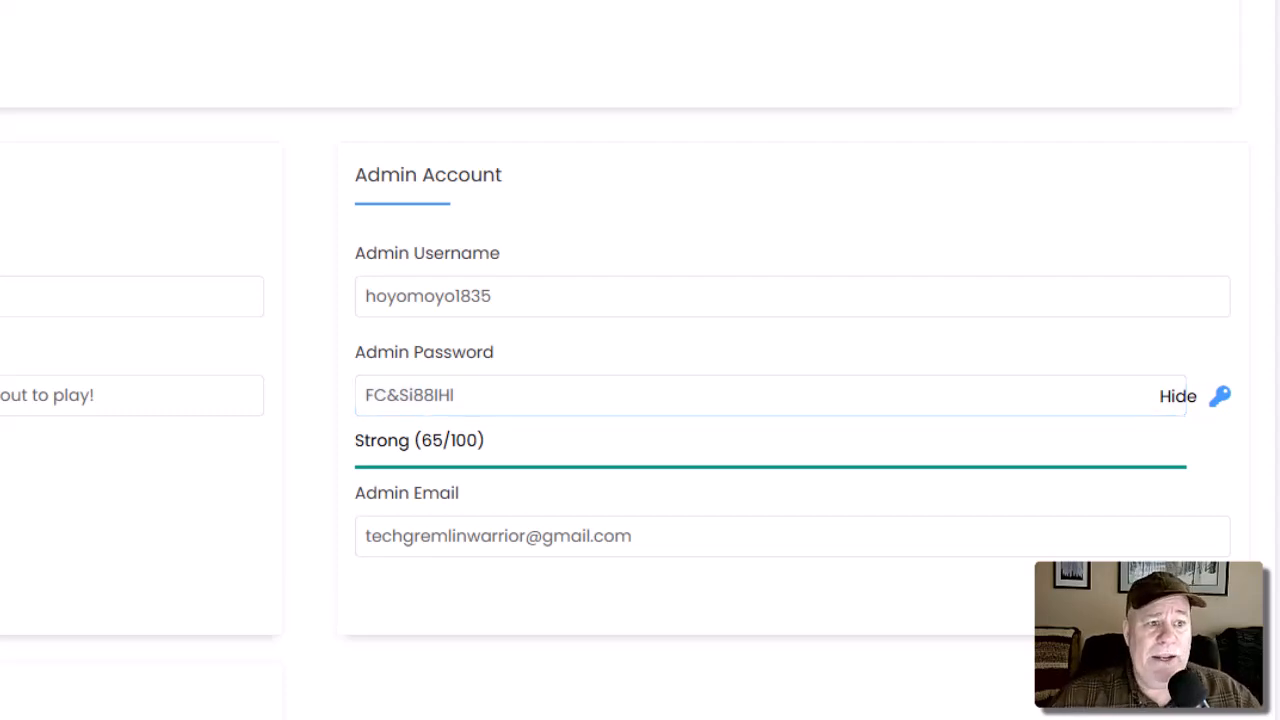
Step: Paste a stronger admin password rated Strong (100/100) and hide it
{"action": "triple_click", "coordinate": [410, 396]}
{"action": "key", "text": "ctrl+v"}
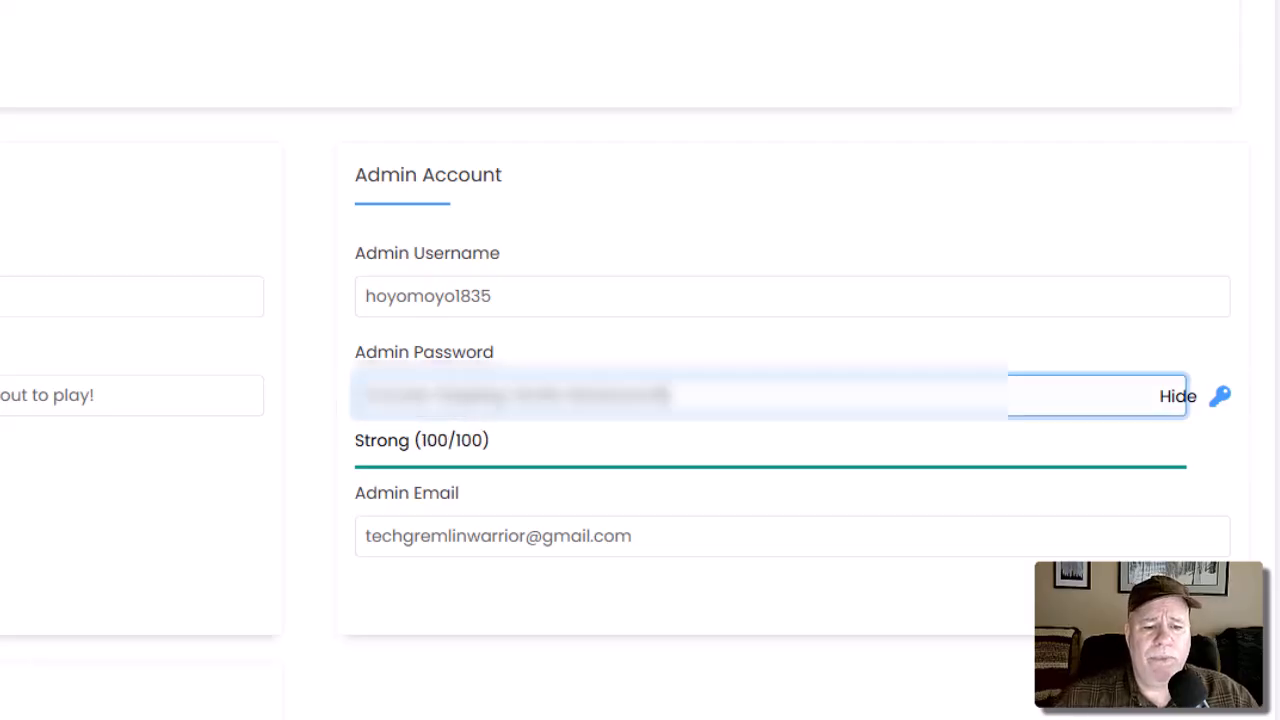
{"action": "left_click", "coordinate": [640, 226]}
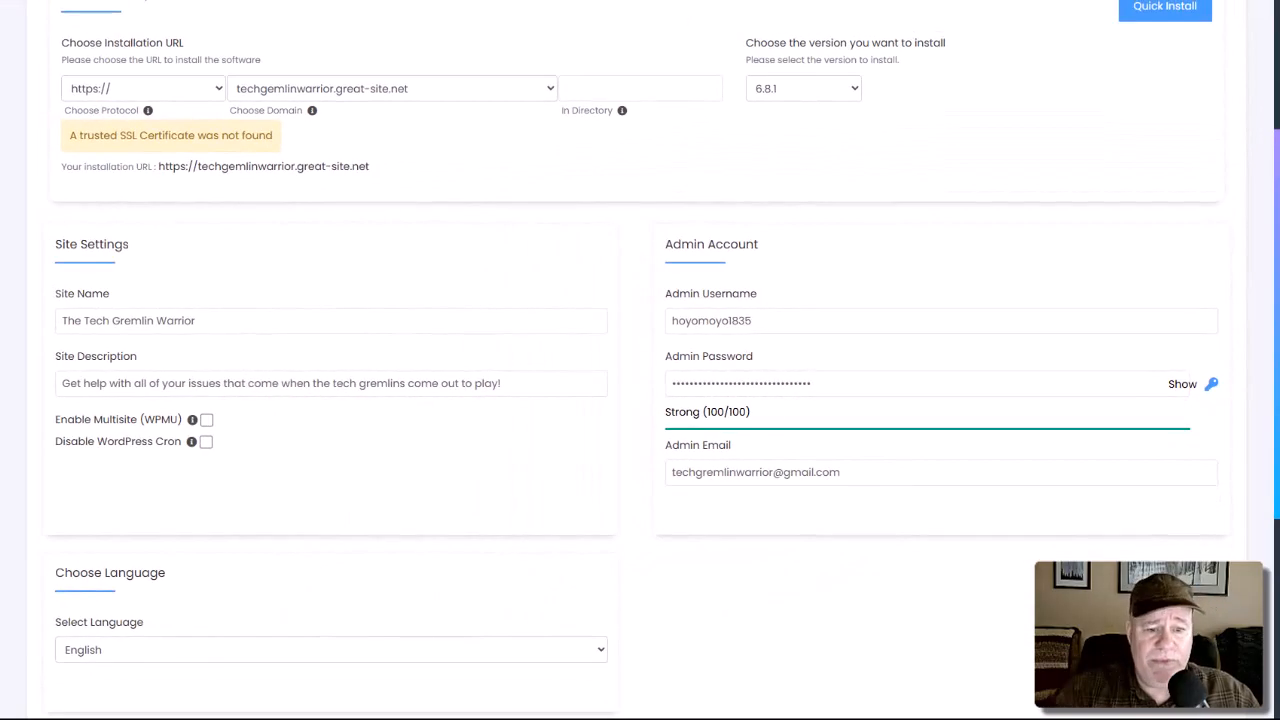
Step: Scroll down to reveal Advanced Options, Select Theme and the Install button
{"action": "scroll", "coordinate": [640, 360], "scroll_direction": "down", "scroll_amount": 2}
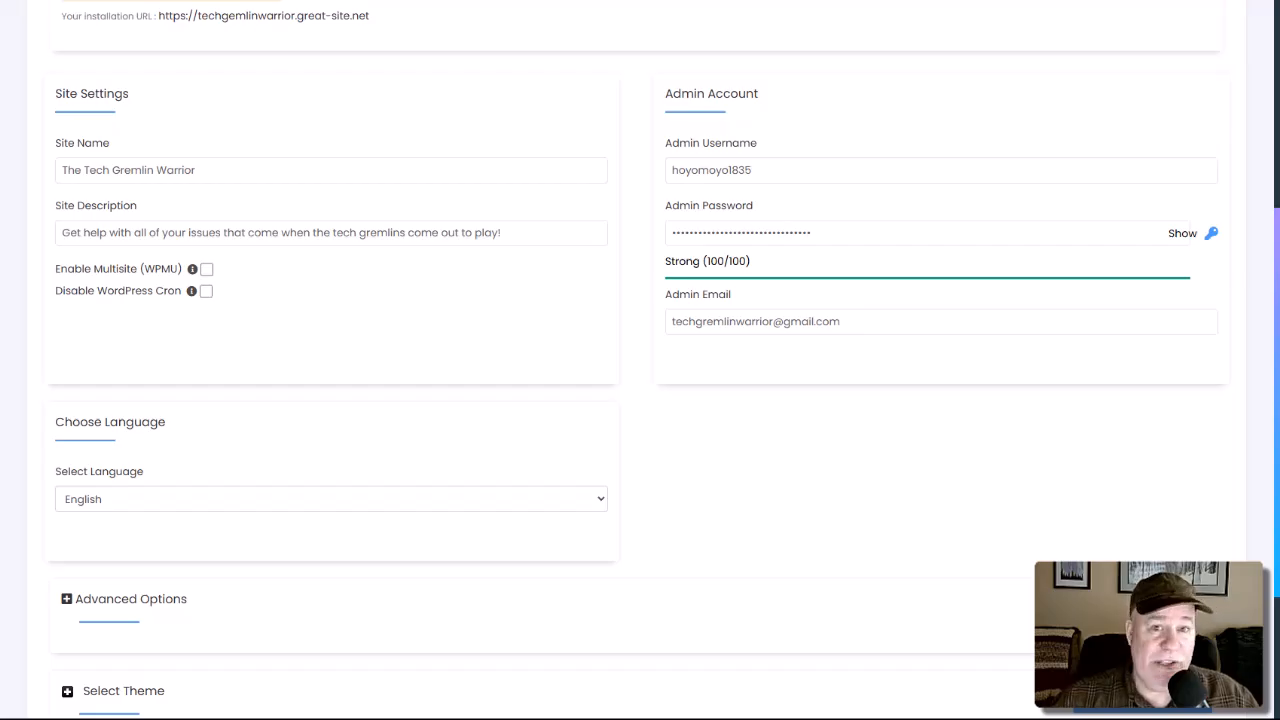
{"action": "scroll", "coordinate": [640, 360], "scroll_direction": "down", "scroll_amount": 1}
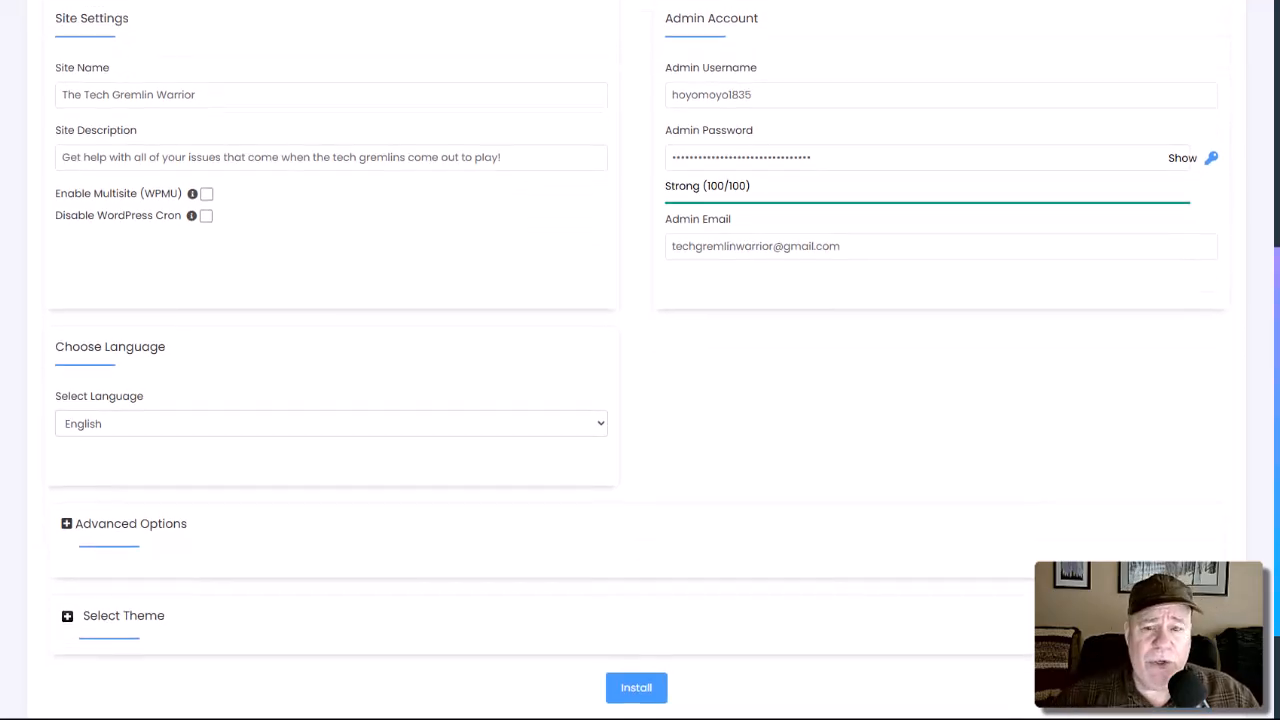
{"action": "mouse_move", "coordinate": [516, 527]}
{"action": "left_mouse_down"}
{"action": "mouse_move", "coordinate": [228, 520]}
{"action": "mouse_move", "coordinate": [308, 570]}
{"action": "left_mouse_up"}
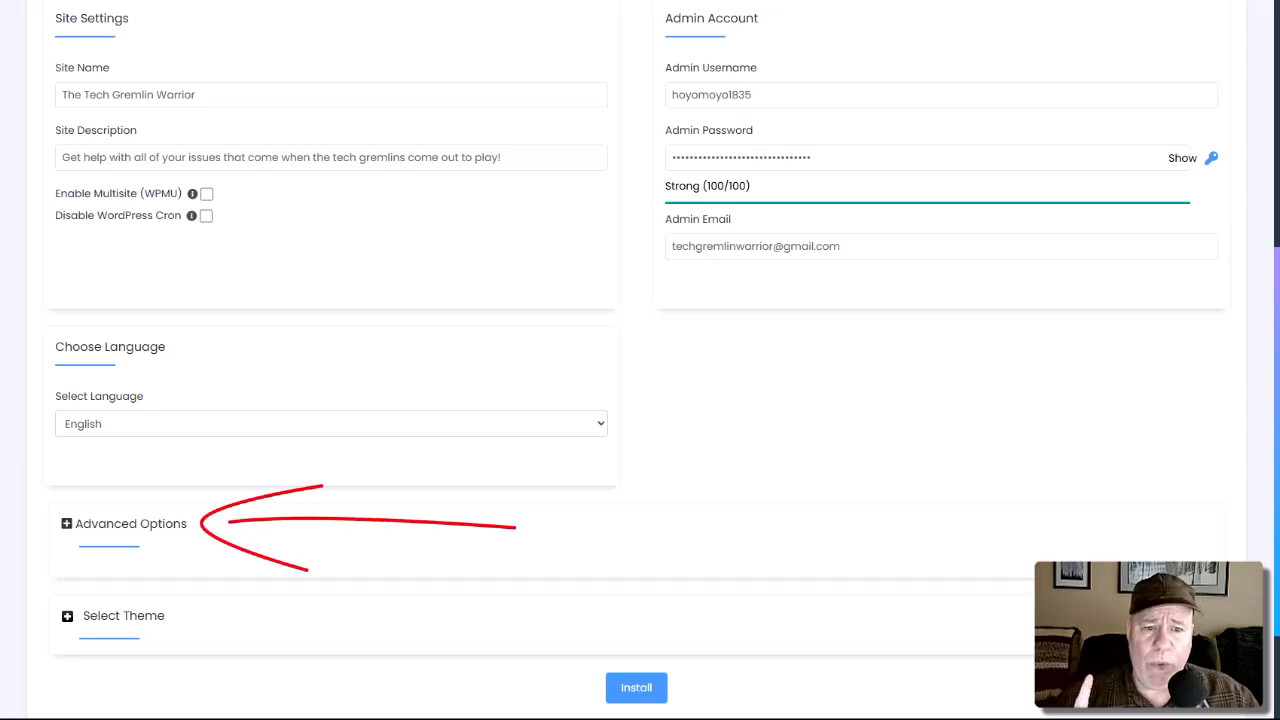
Step: Expand Advanced Options and replace the database name wp175 with TGW
{"action": "left_click", "coordinate": [67, 524]}
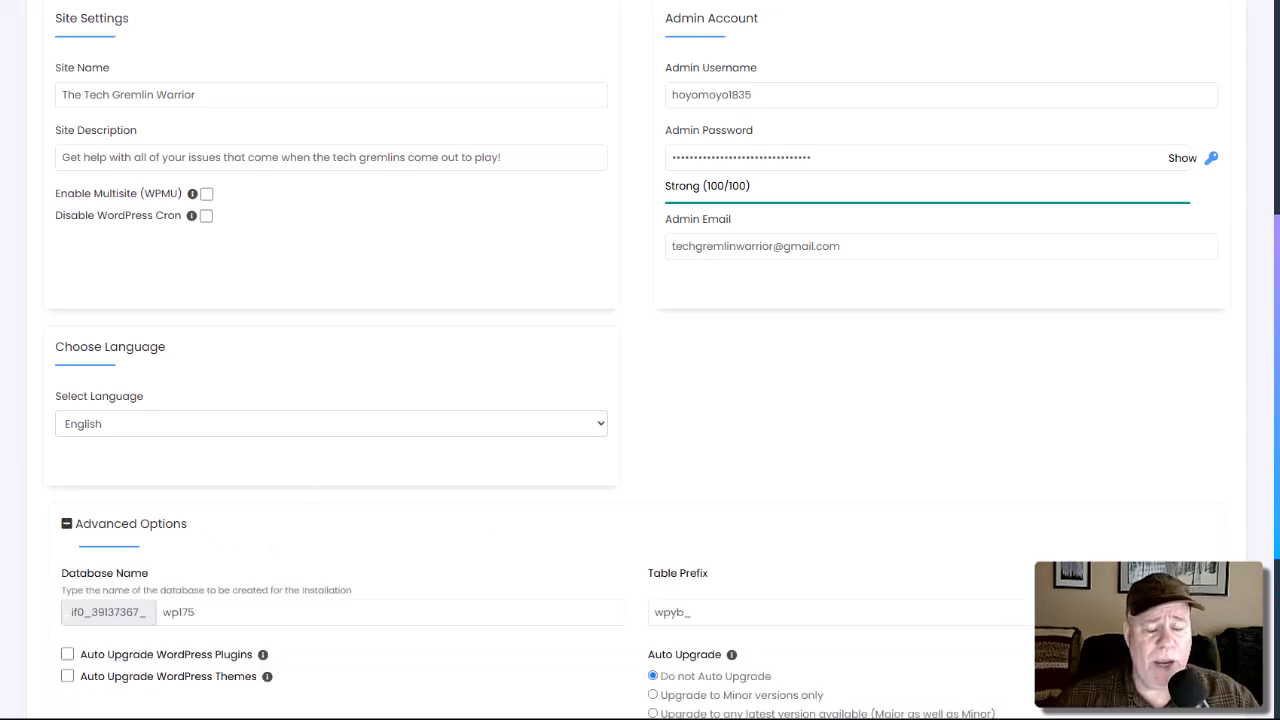
{"action": "scroll", "coordinate": [640, 360], "scroll_direction": "down", "scroll_amount": 1}
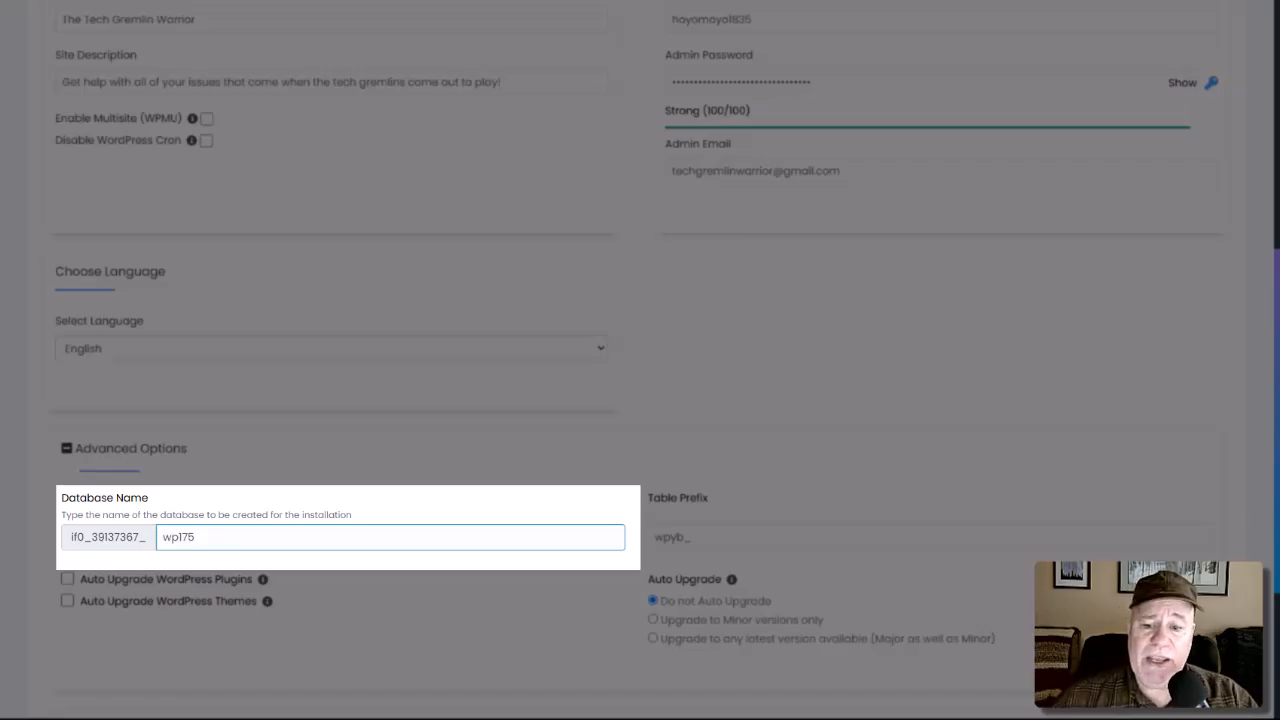
{"action": "double_click", "coordinate": [194, 537]}
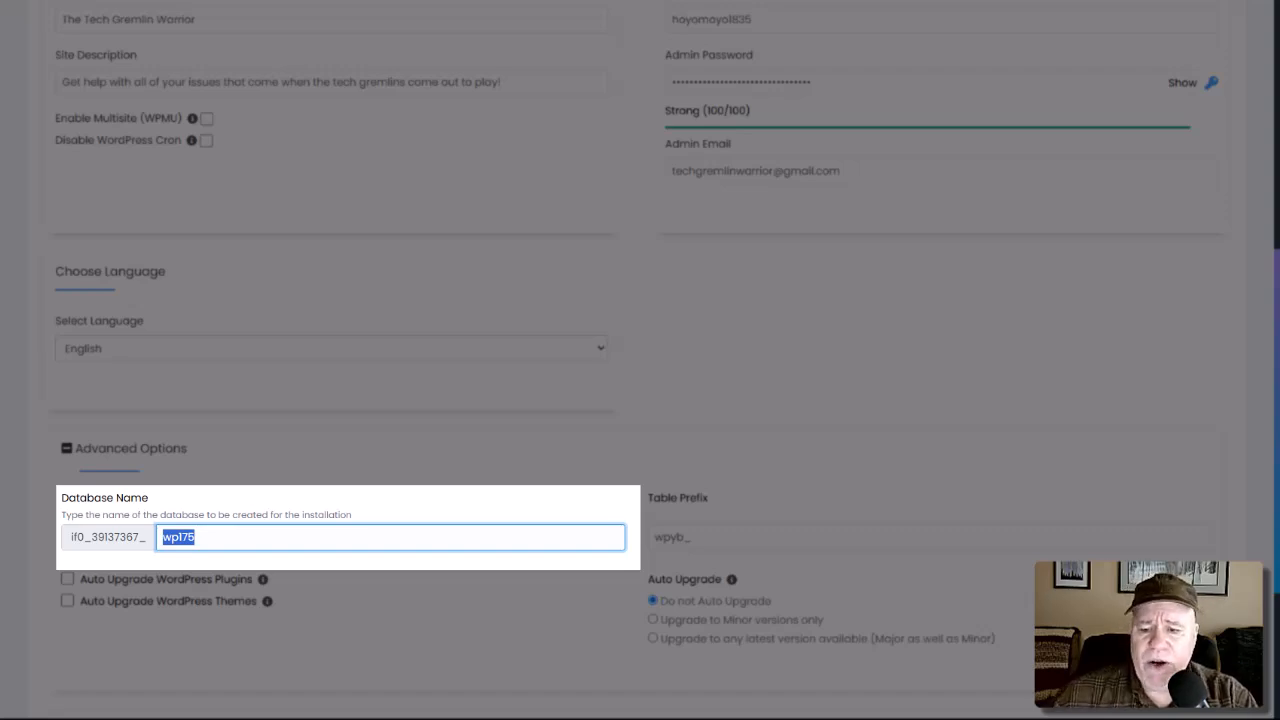
{"action": "type", "text": "T"}
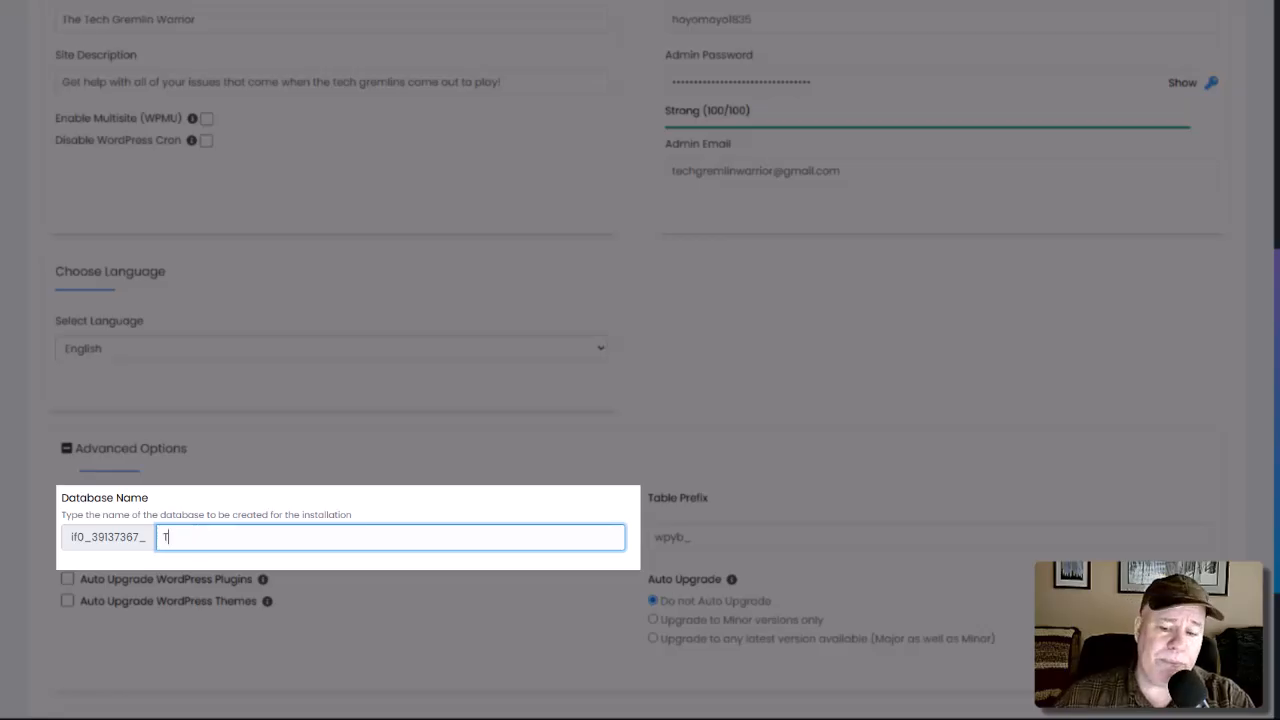
{"action": "type", "text": "GW"}
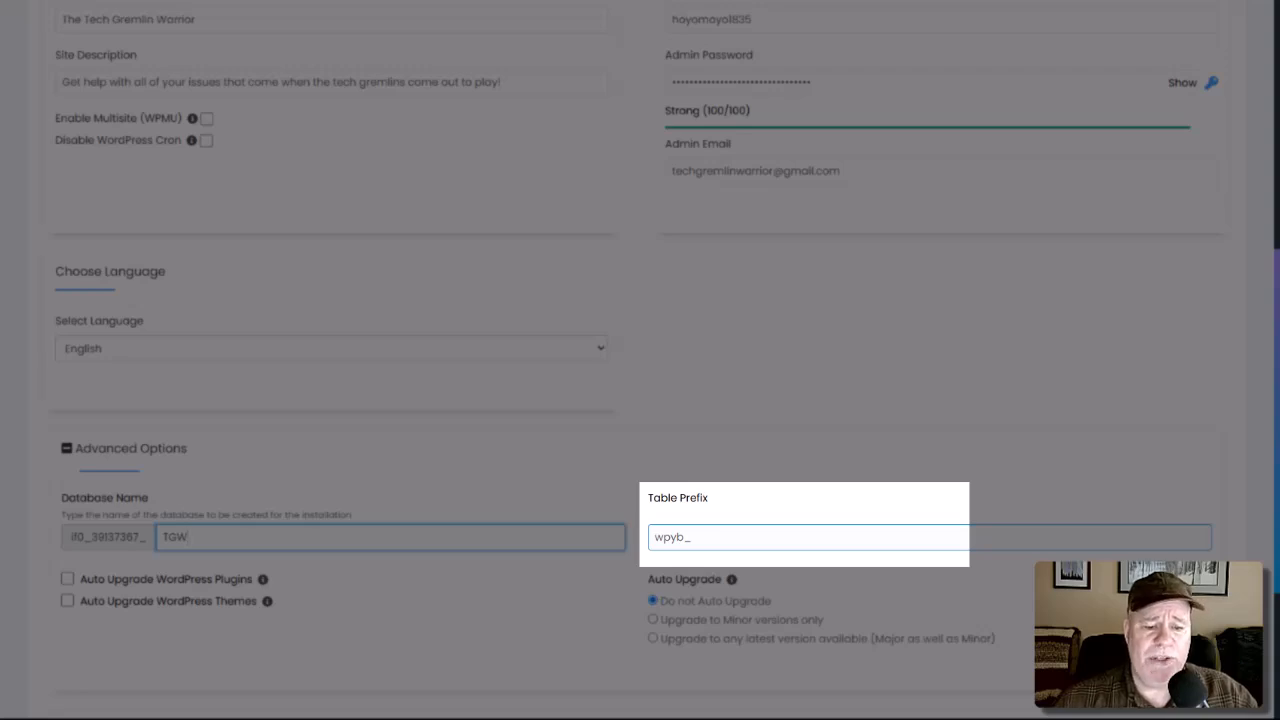
Step: Tab into Table Prefix and type tgw so the prefix becomes tgw_
{"action": "key", "text": "Tab"}
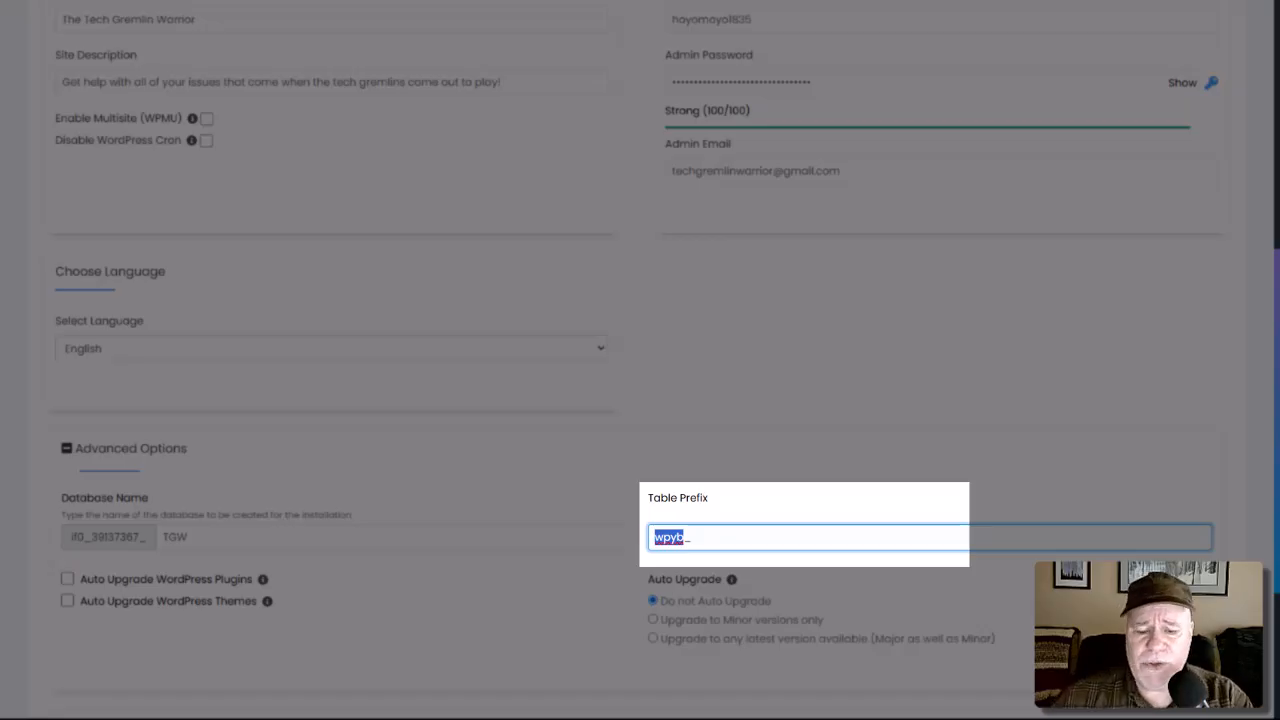
{"action": "type", "text": "tgw_"}
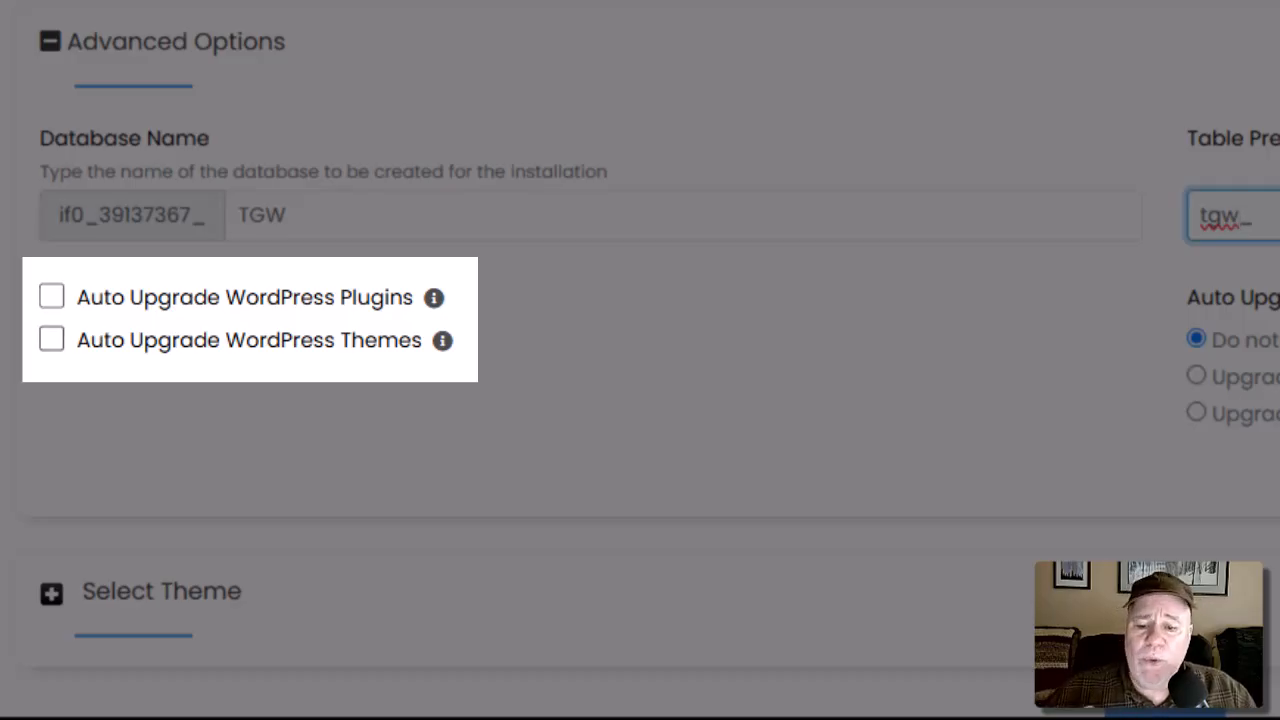
Step: Tick Auto Upgrade WordPress Themes and set core auto-upgrade to 'Upgrade to Minor versions only'
{"action": "left_click", "coordinate": [52, 339]}
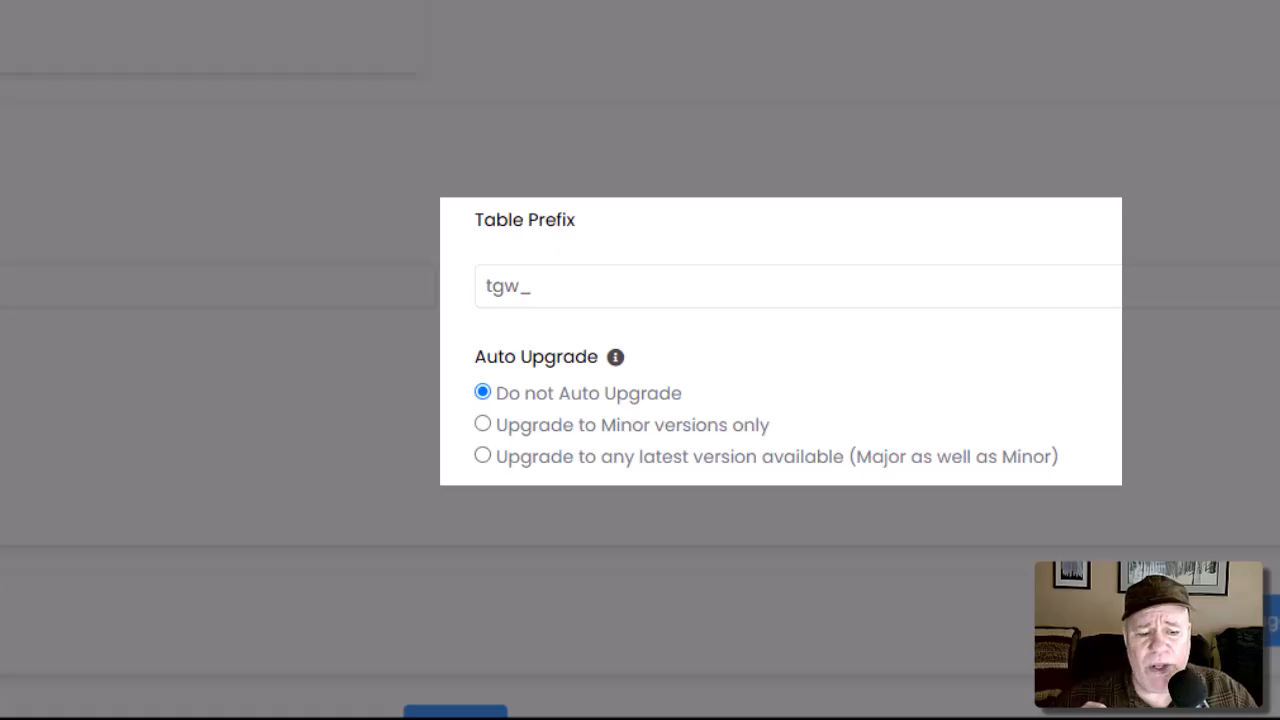
{"action": "left_click", "coordinate": [483, 455]}
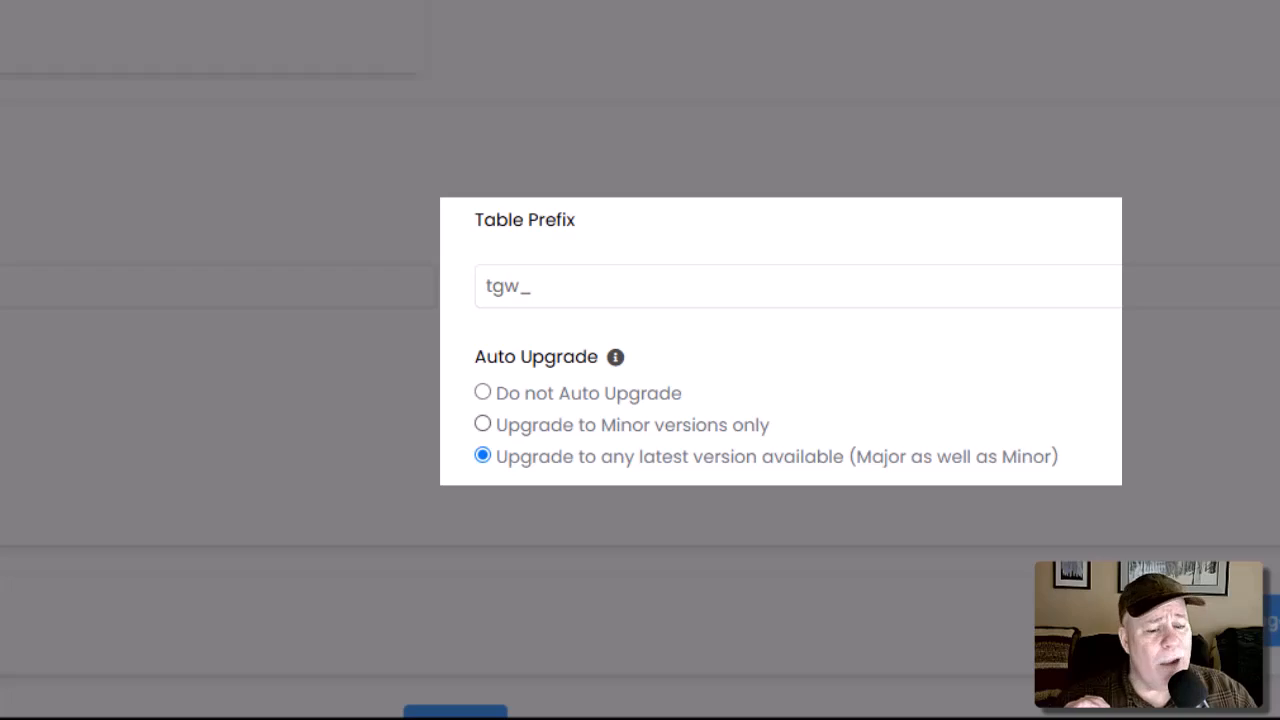
{"action": "left_click", "coordinate": [483, 392]}
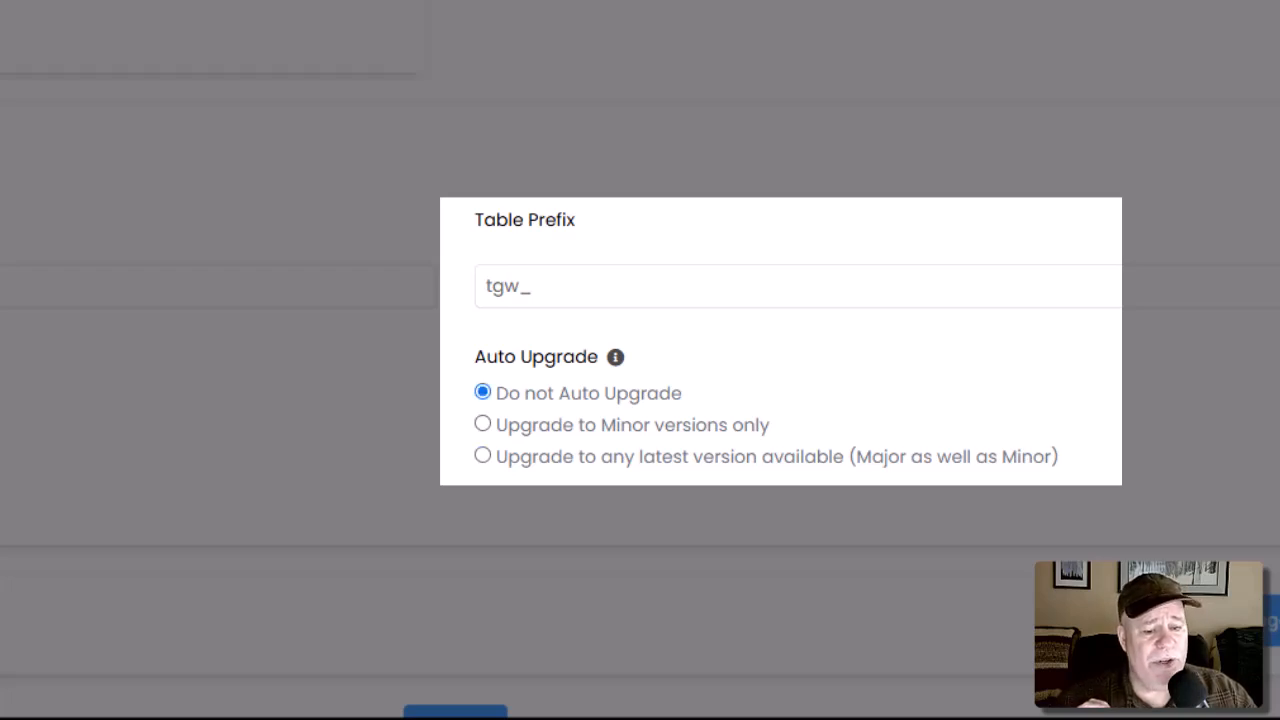
{"action": "left_click", "coordinate": [483, 424]}
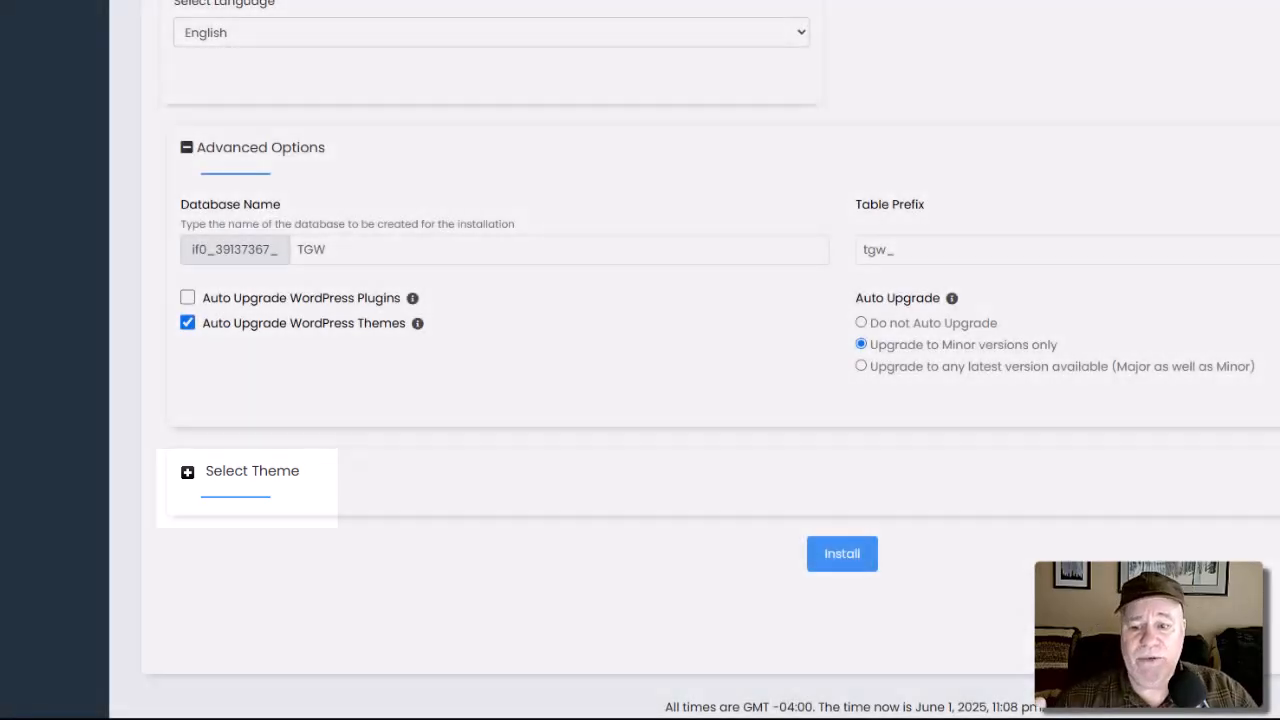
{"action": "left_click", "coordinate": [188, 472]}
{"action": "scroll", "coordinate": [640, 400], "scroll_direction": "down", "scroll_amount": 4}
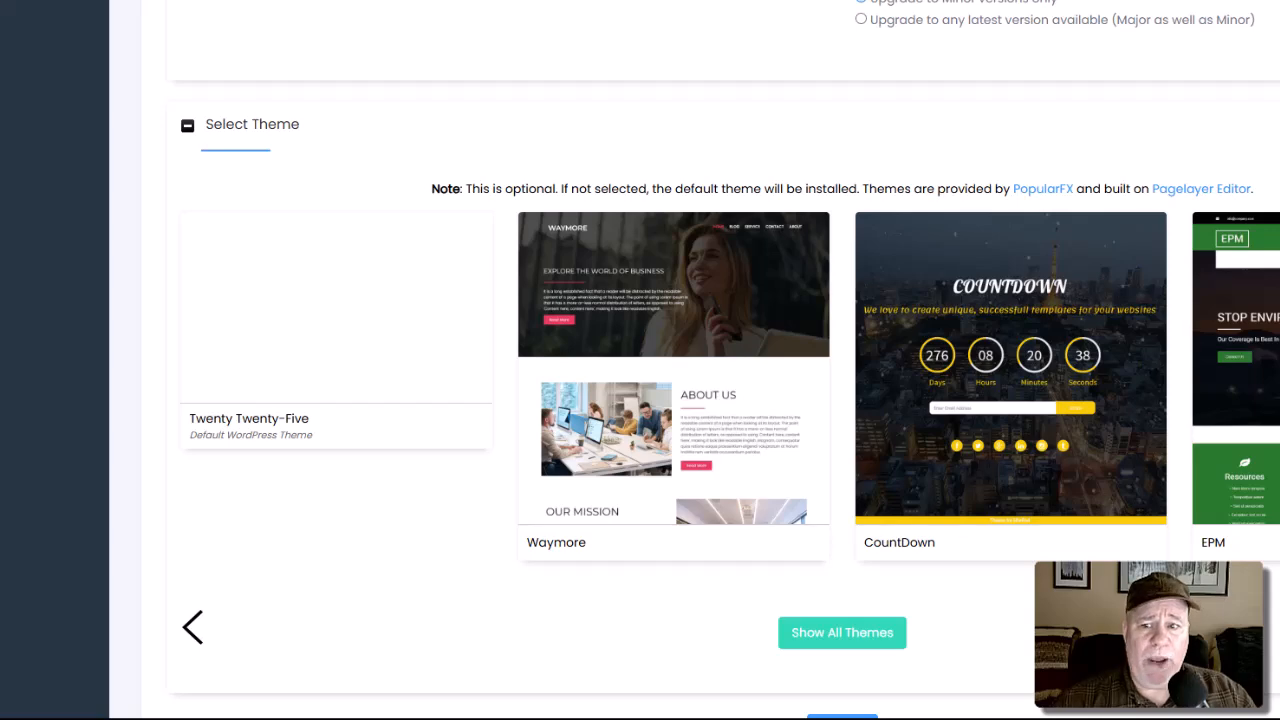
{"action": "left_click", "coordinate": [188, 126]}
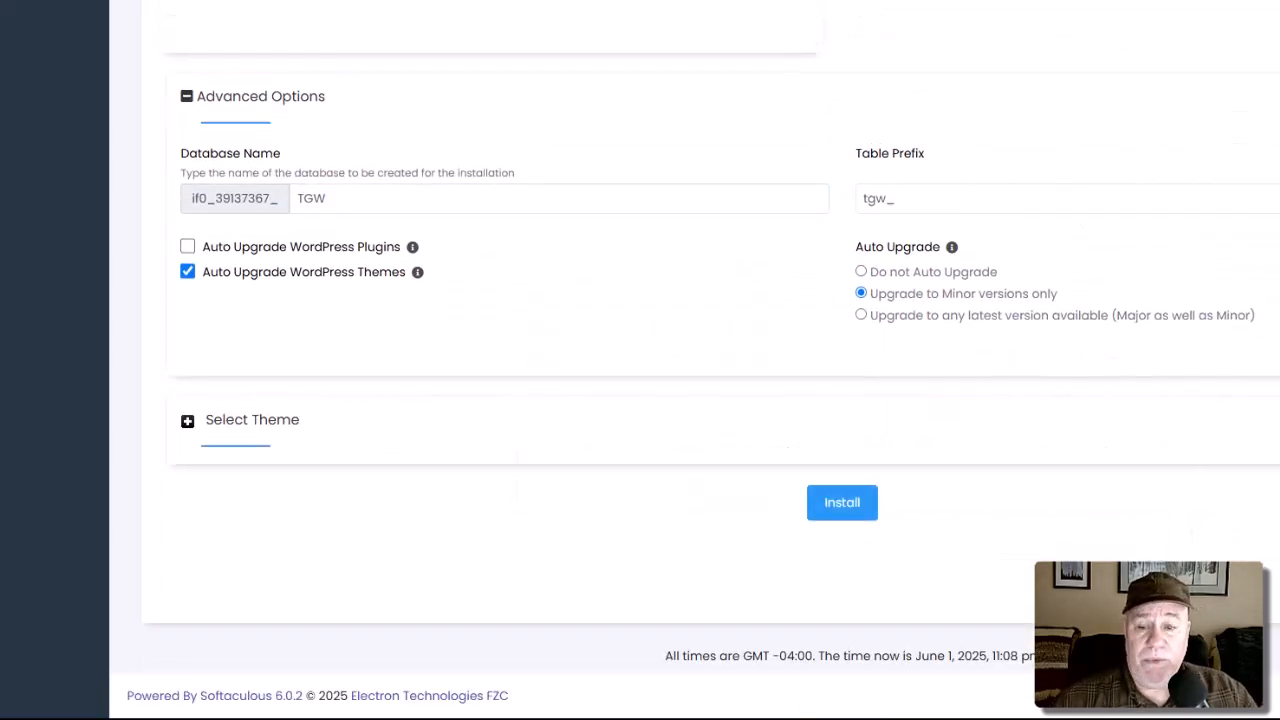
{"action": "scroll", "coordinate": [640, 360], "scroll_direction": "up", "scroll_amount": 4}
{"action": "scroll", "coordinate": [640, 360], "scroll_direction": "down", "scroll_amount": 4}
Step: Install WordPress on techgemlinwarrior.great-site.net and wait for the 'Congratulations' success message
{"action": "left_click", "coordinate": [645, 519]}
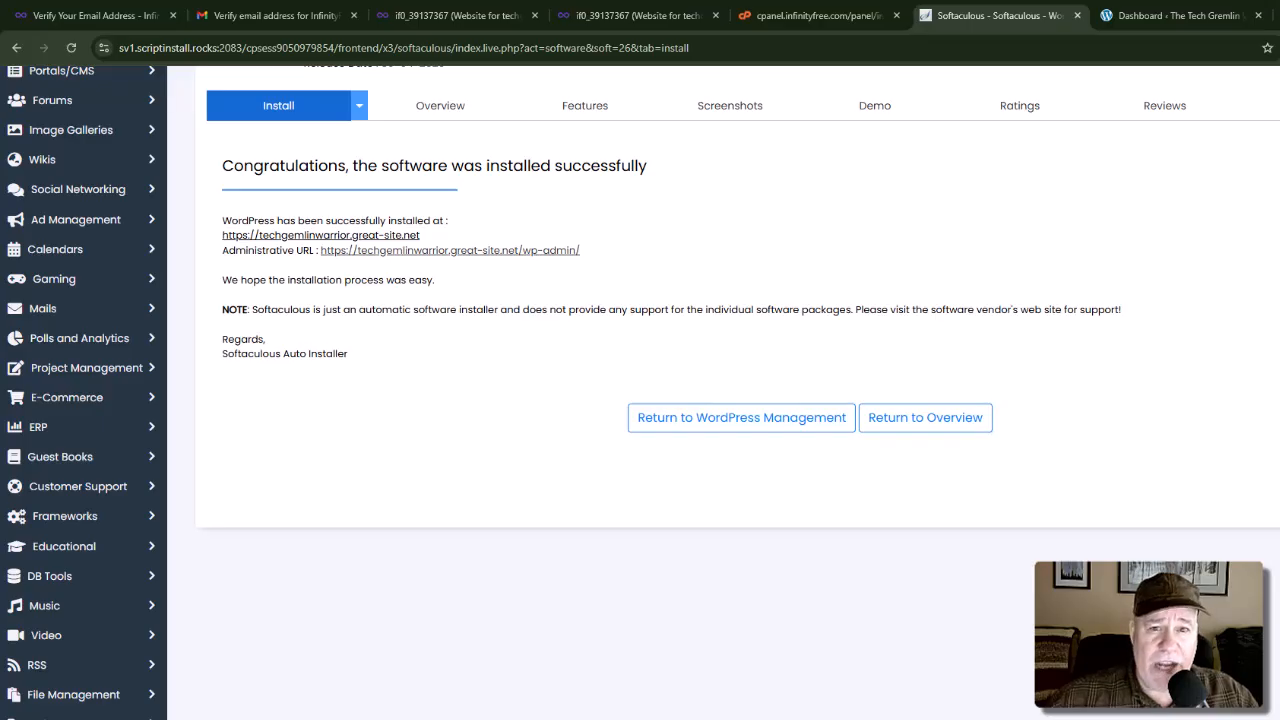
Step: Open the new Tech Gremlin Warrior site in a new tab and scroll its Hello world front page
{"action": "left_click", "coordinate": [320, 235], "text": "ctrl"}
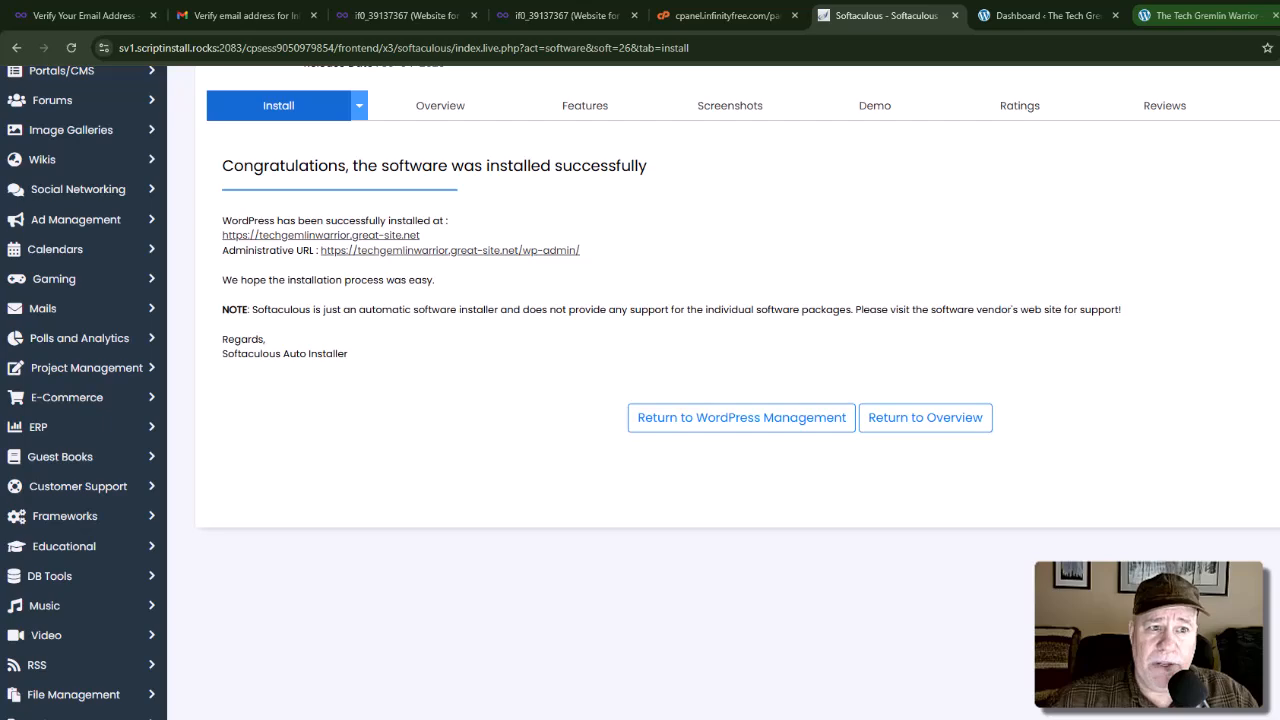
{"action": "mouse_move", "coordinate": [1200, 15]}
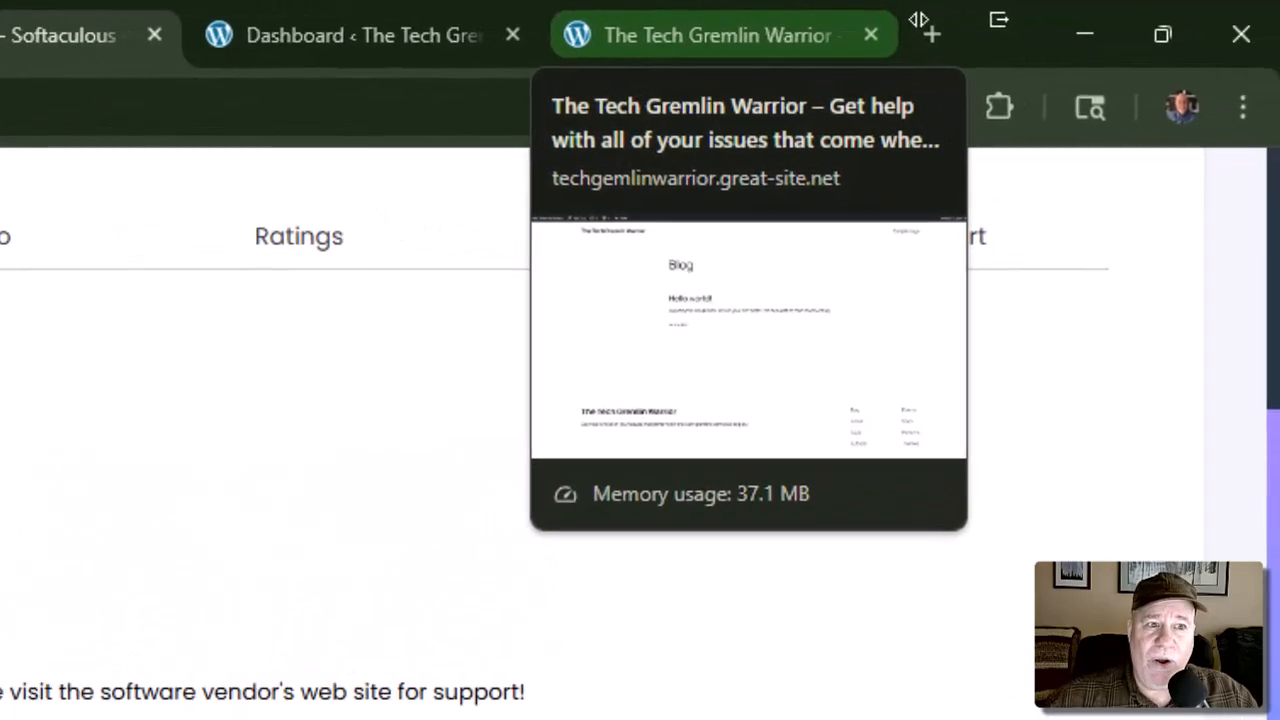
{"action": "left_click", "coordinate": [720, 35]}
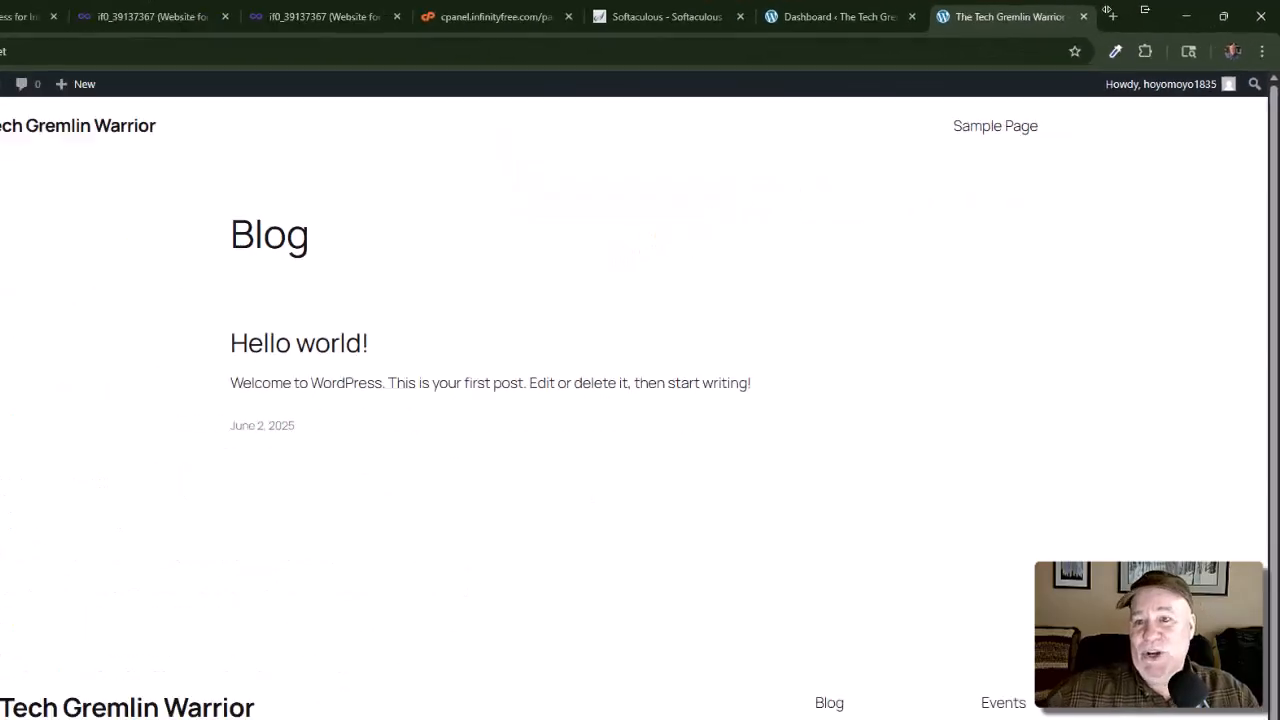
{"action": "scroll", "coordinate": [640, 400], "scroll_direction": "down", "scroll_amount": 2}
{"action": "scroll", "coordinate": [640, 400], "scroll_direction": "up", "scroll_amount": 2}
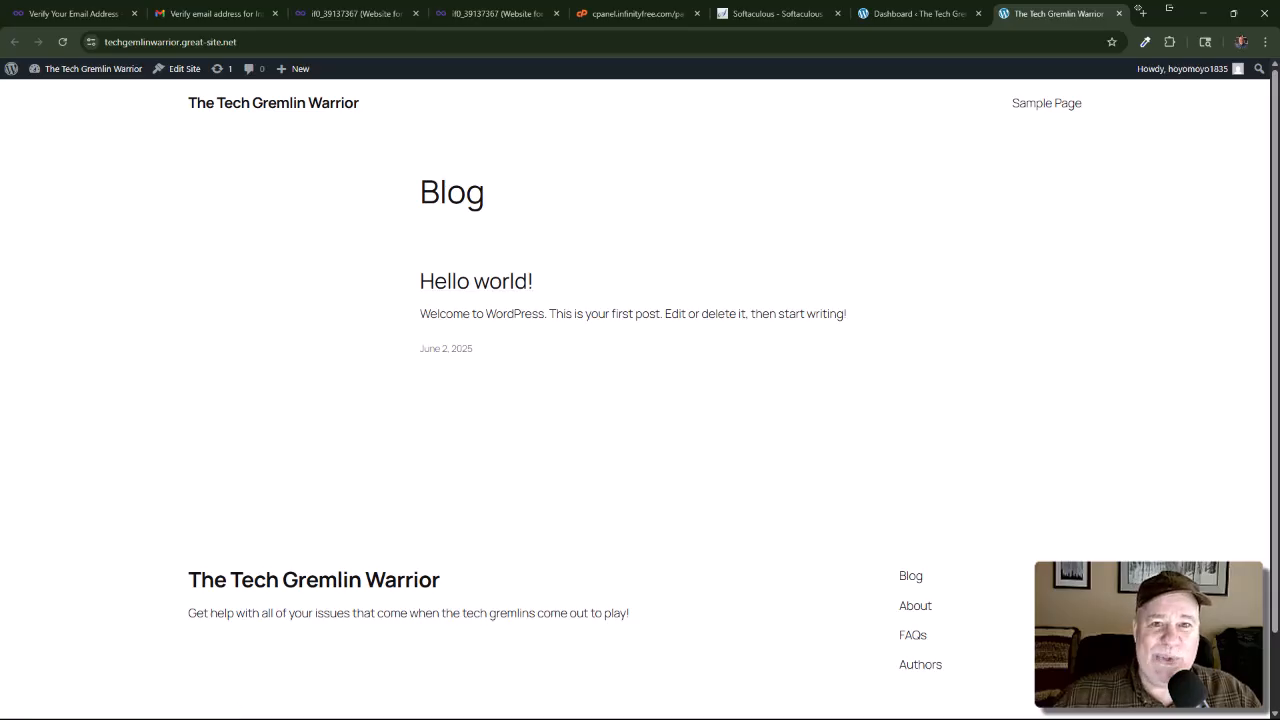
{"action": "scroll", "coordinate": [640, 400], "scroll_direction": "down", "scroll_amount": 1}
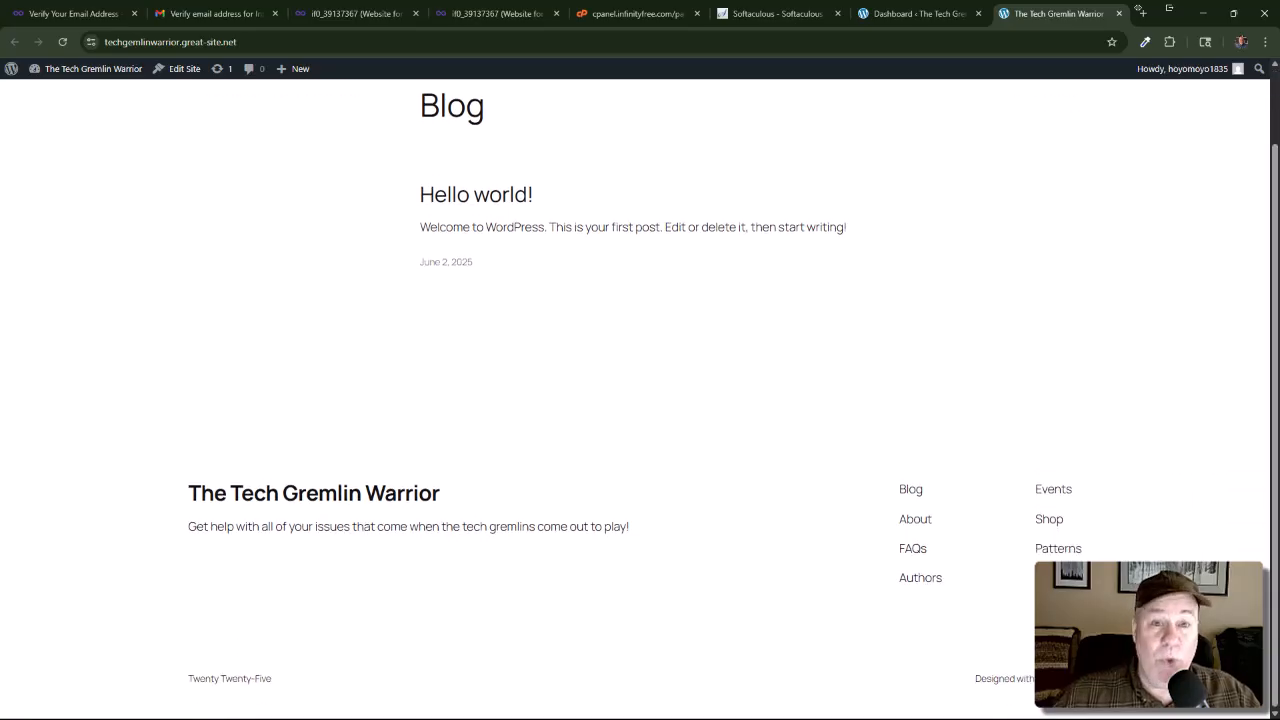
{"action": "scroll", "coordinate": [640, 400], "scroll_direction": "up", "scroll_amount": 1}
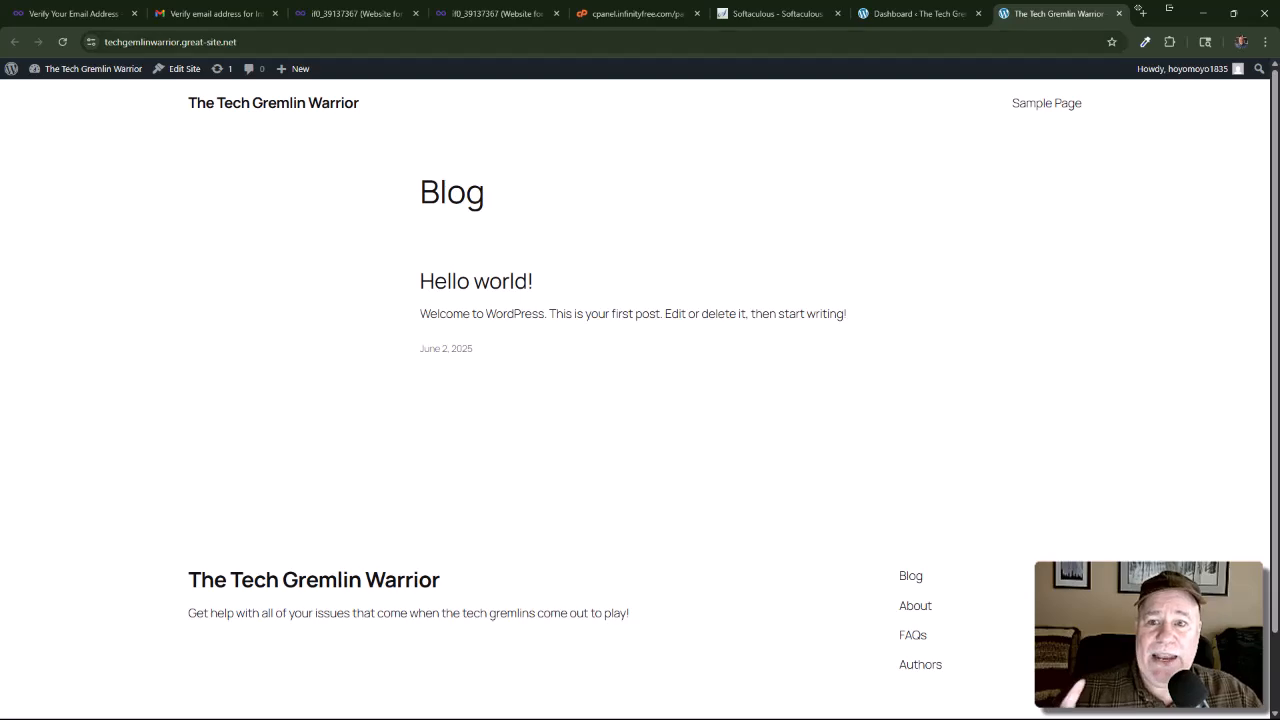
Step: Reveal the site's full https address, then go back to the WordPress admin Dashboard tab
{"action": "left_click", "coordinate": [280, 42]}
{"action": "left_click", "coordinate": [280, 42]}
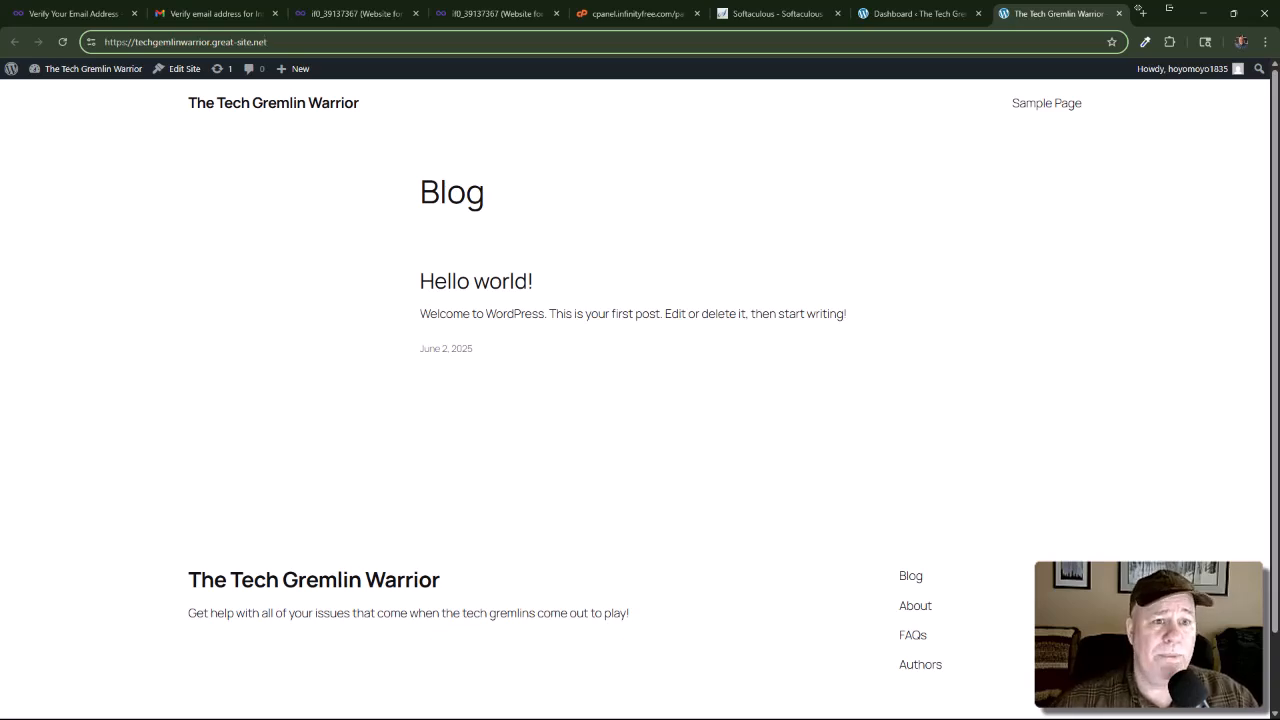
{"action": "left_click", "coordinate": [915, 13]}
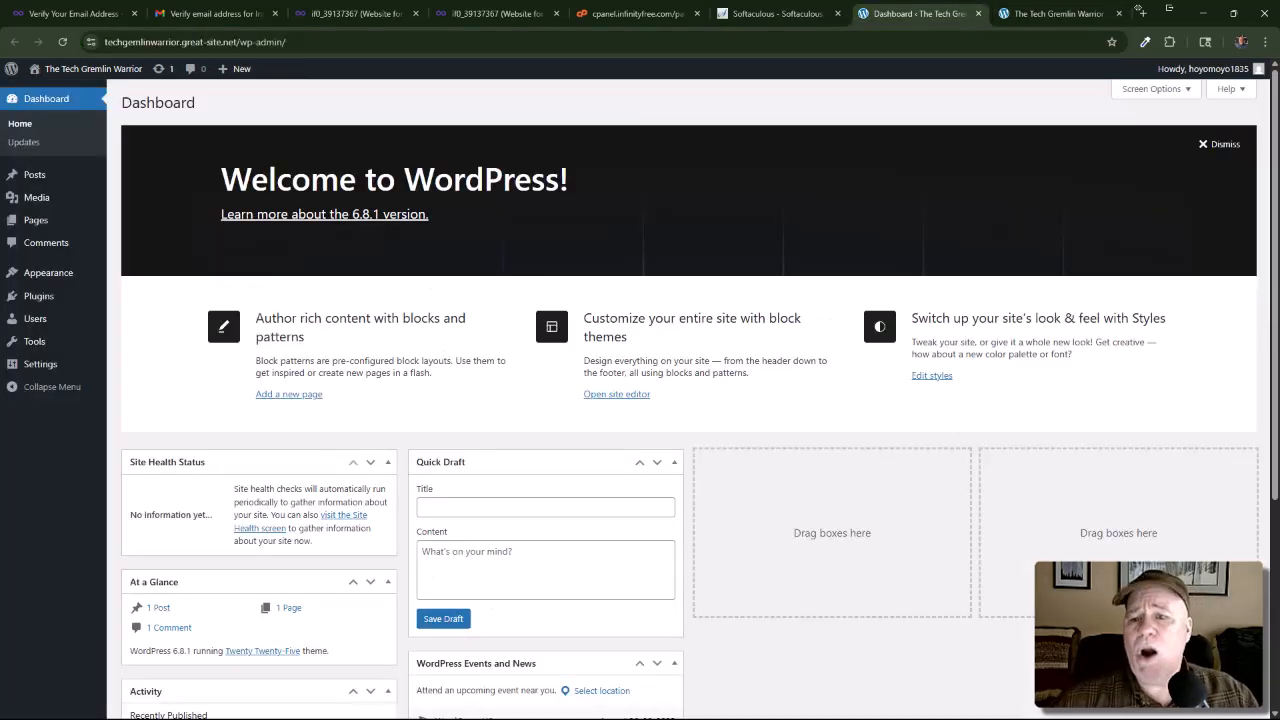